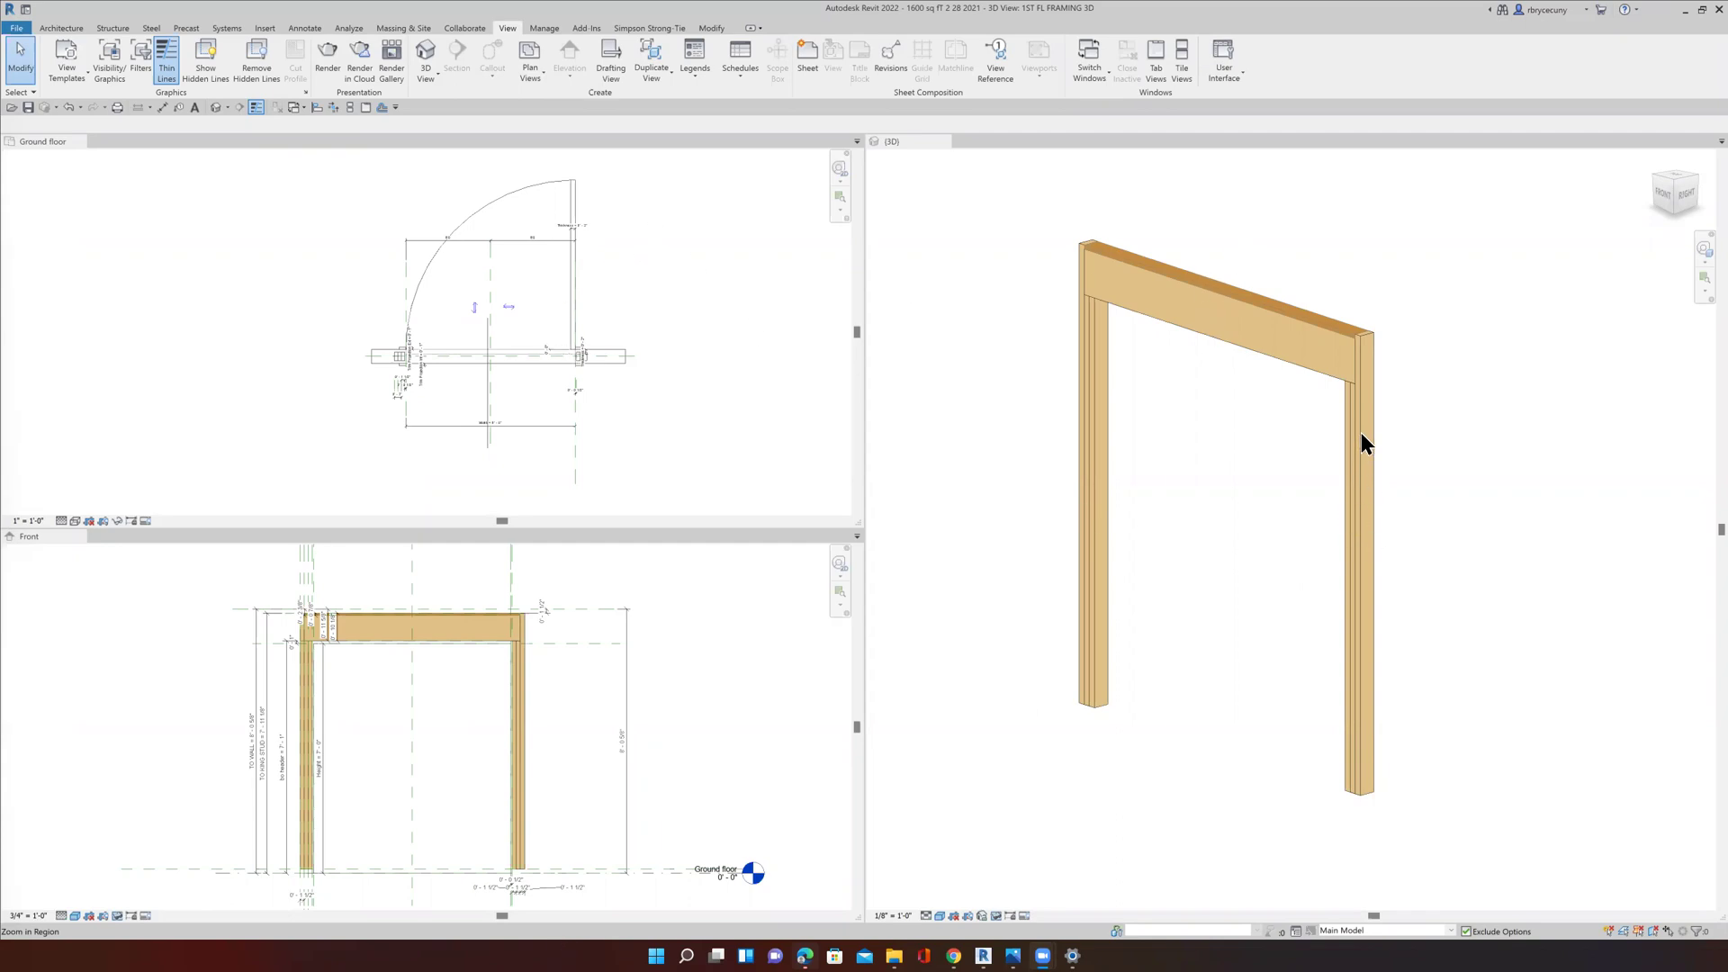
Step: Examine the header and side studs of the door framing in the 3D view and the right jamb in the ground floor plan
{"action": "scroll", "coordinate": [1360, 432], "scroll_direction": "up", "scroll_amount": 5}
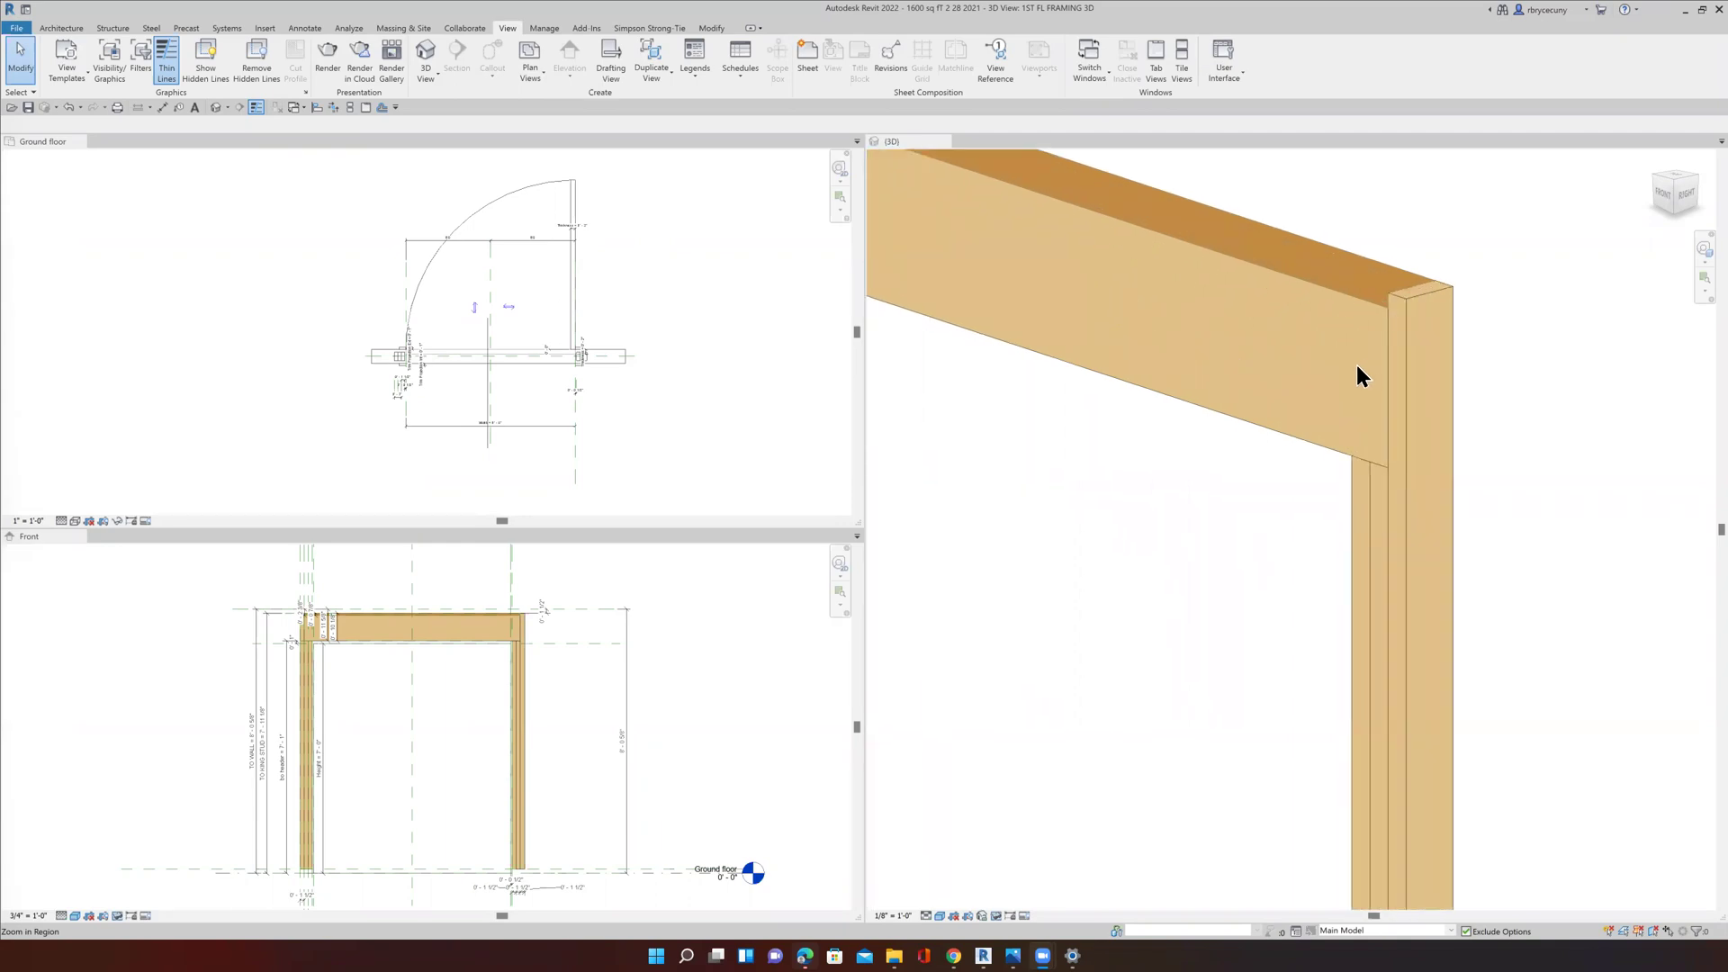
{"action": "scroll", "coordinate": [1359, 369], "scroll_direction": "down", "scroll_amount": 3}
{"action": "scroll", "coordinate": [611, 373], "scroll_direction": "up", "scroll_amount": 2}
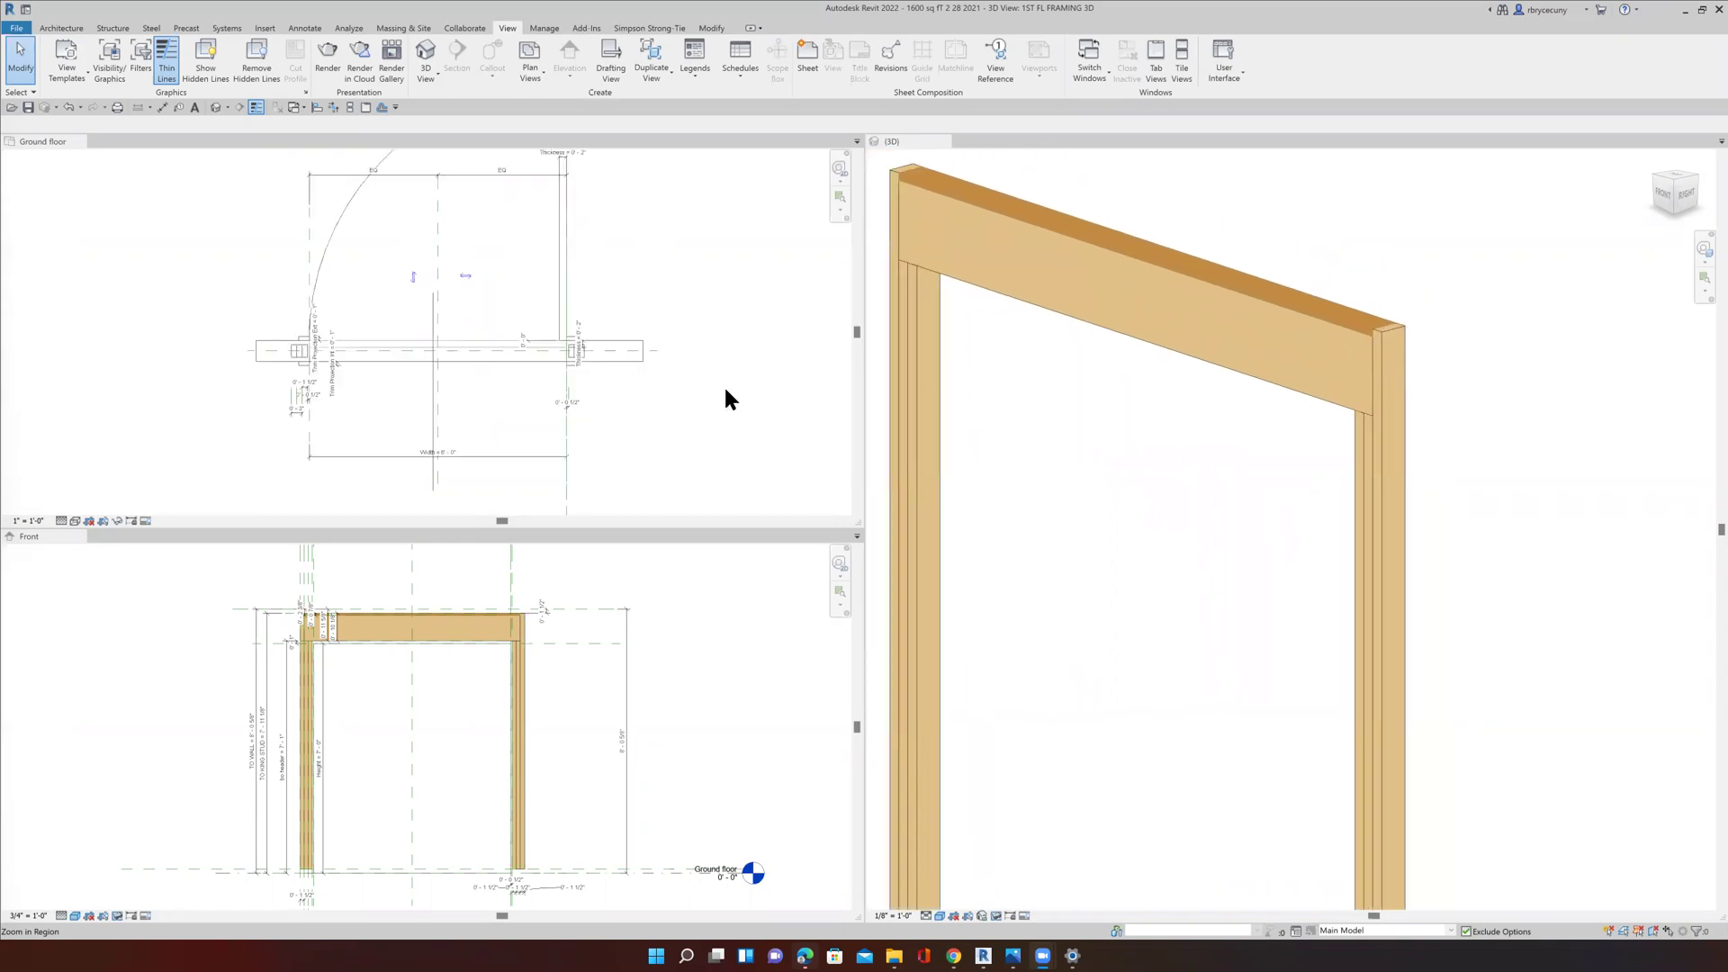
{"action": "scroll", "coordinate": [530, 353], "scroll_direction": "up", "scroll_amount": 4}
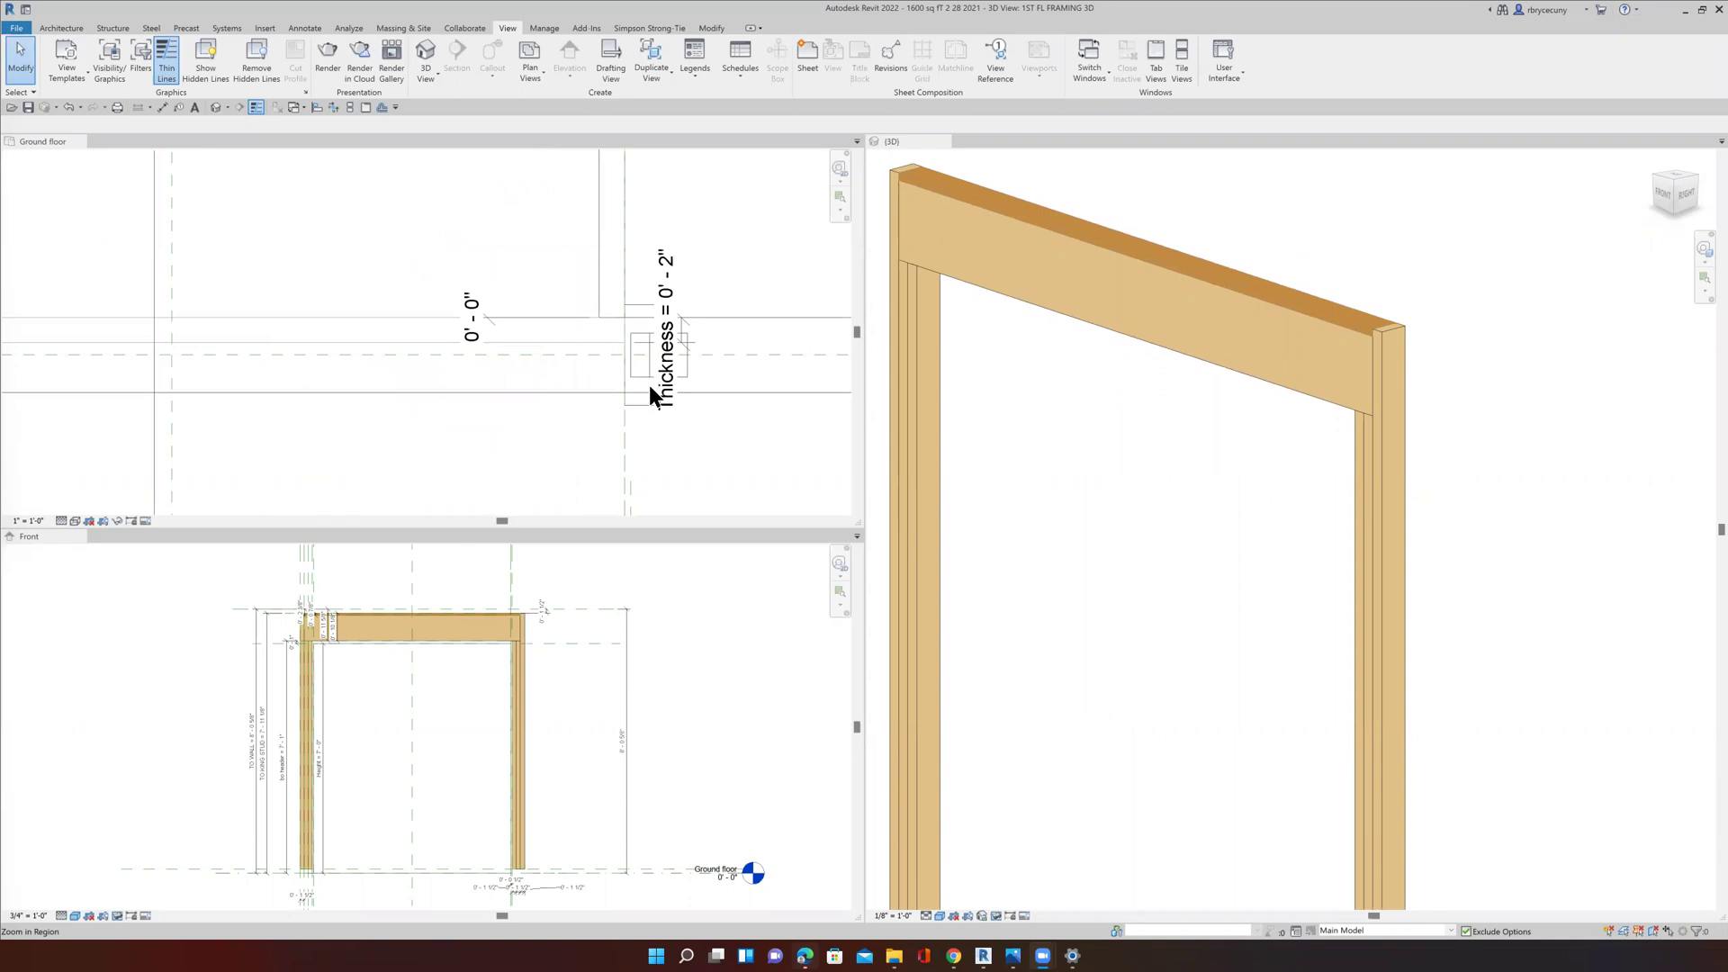
{"action": "scroll", "coordinate": [649, 383], "scroll_direction": "up", "scroll_amount": 3}
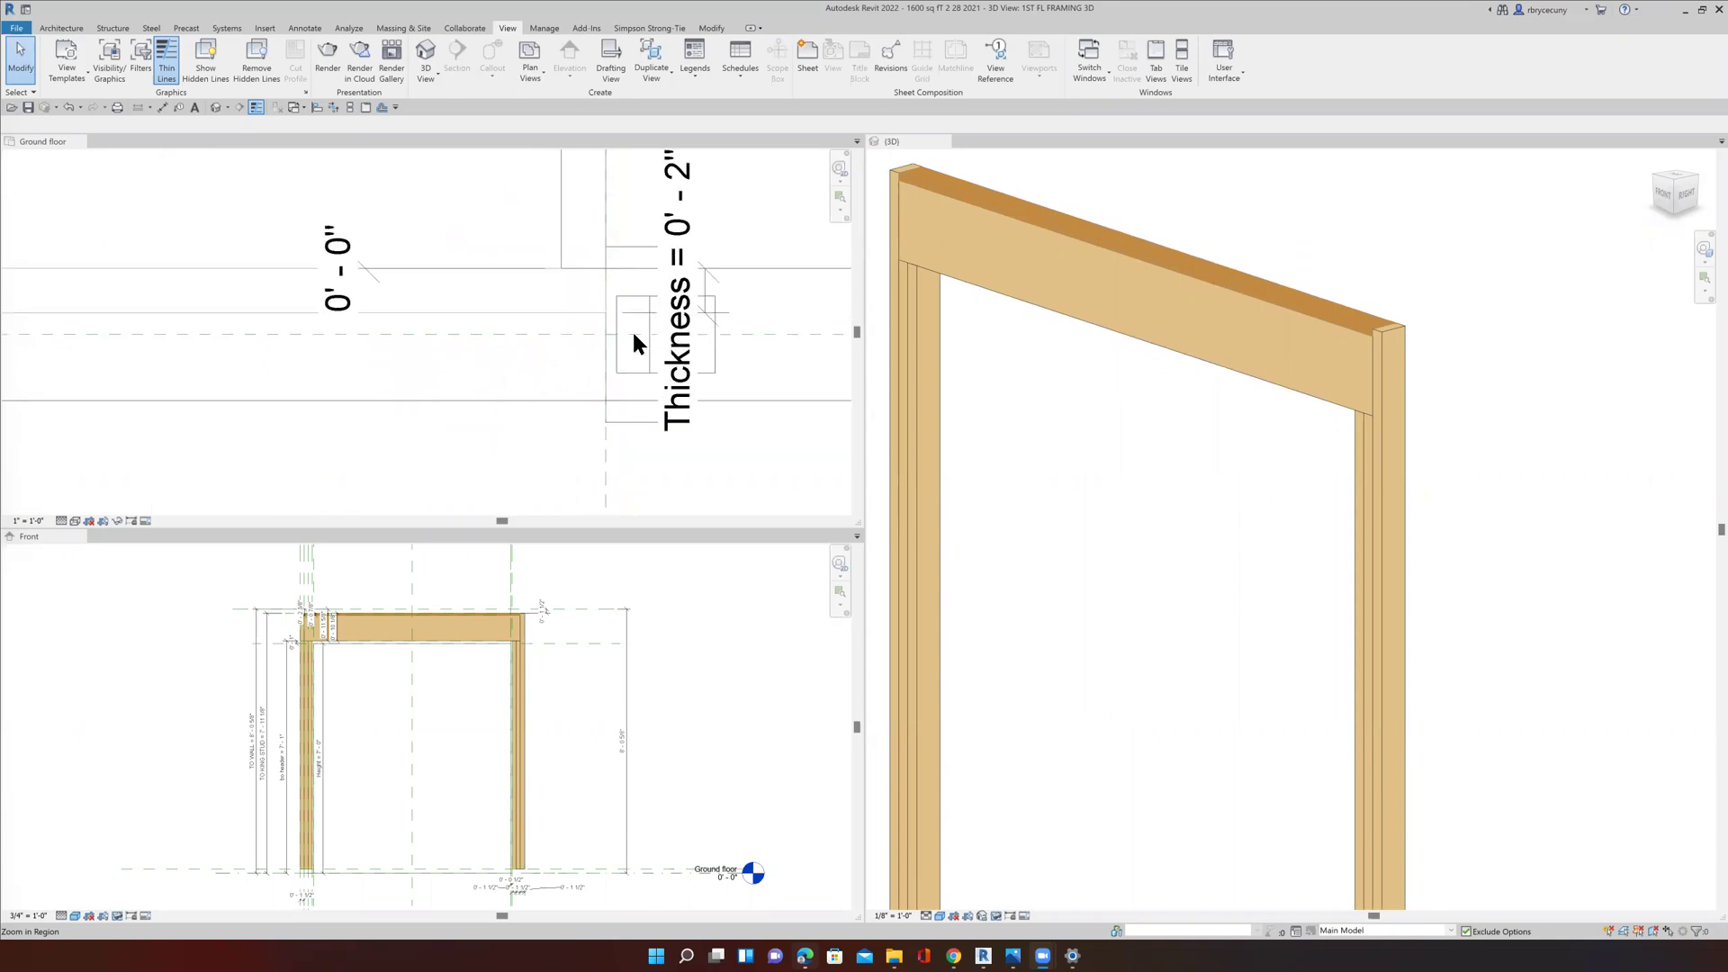
{"action": "scroll", "coordinate": [656, 382], "scroll_direction": "down", "scroll_amount": 2}
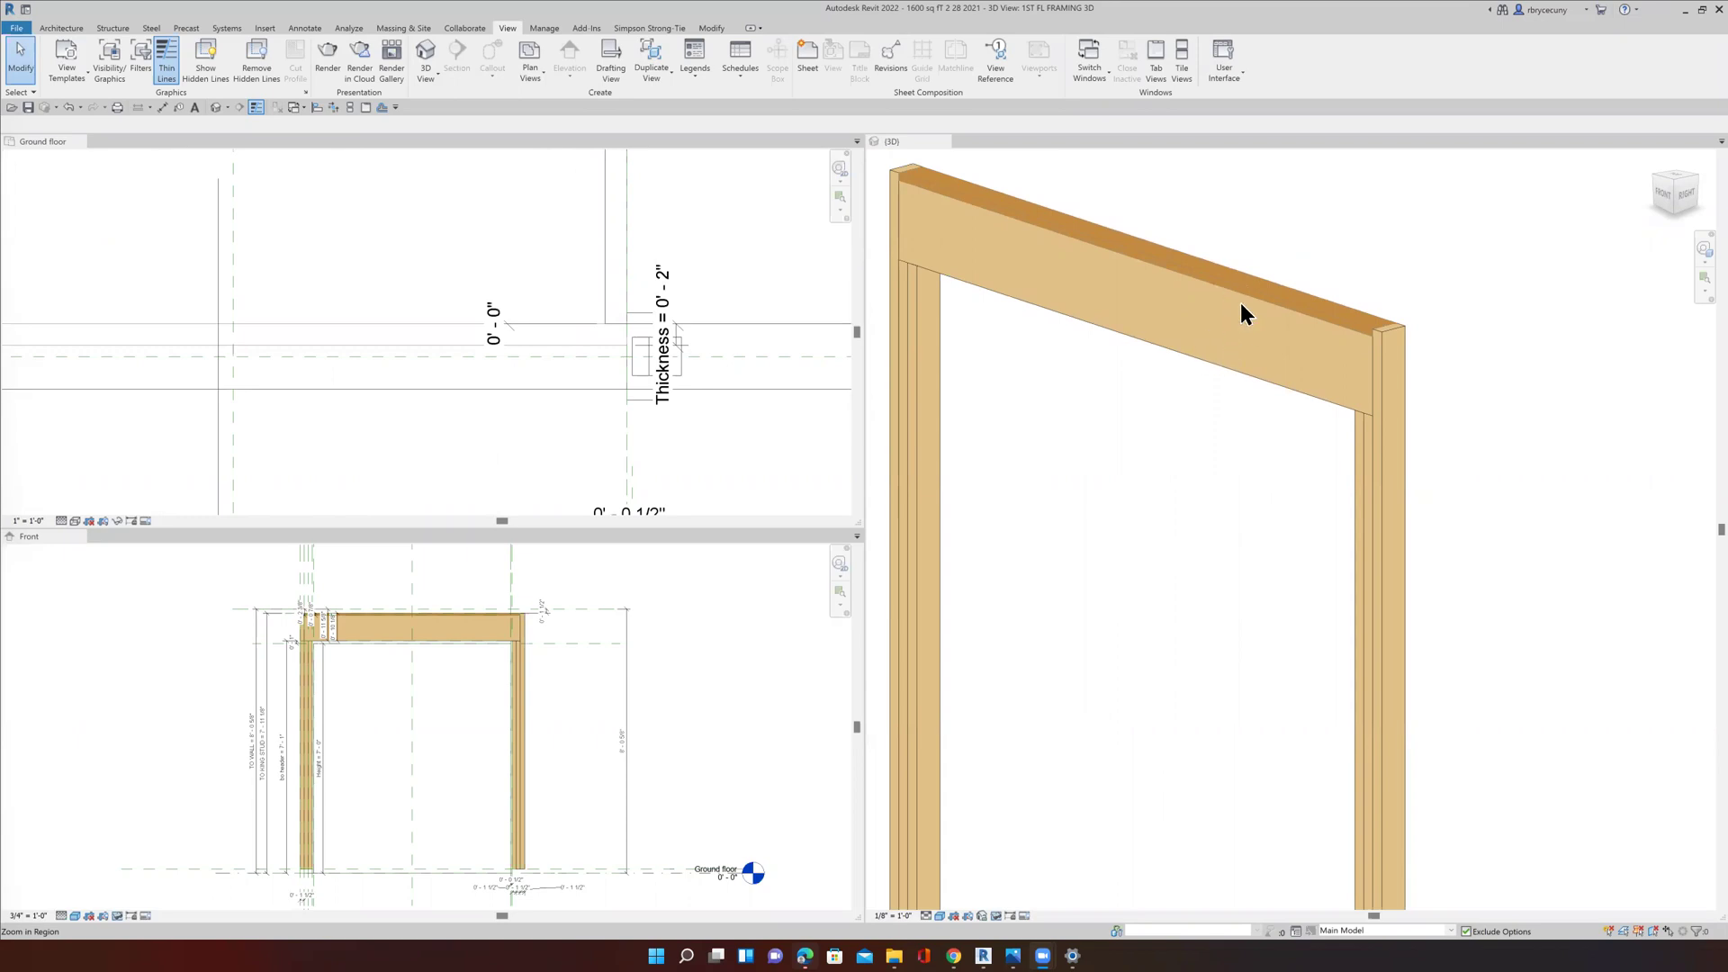
{"action": "scroll", "coordinate": [1243, 309], "scroll_direction": "up", "scroll_amount": 2}
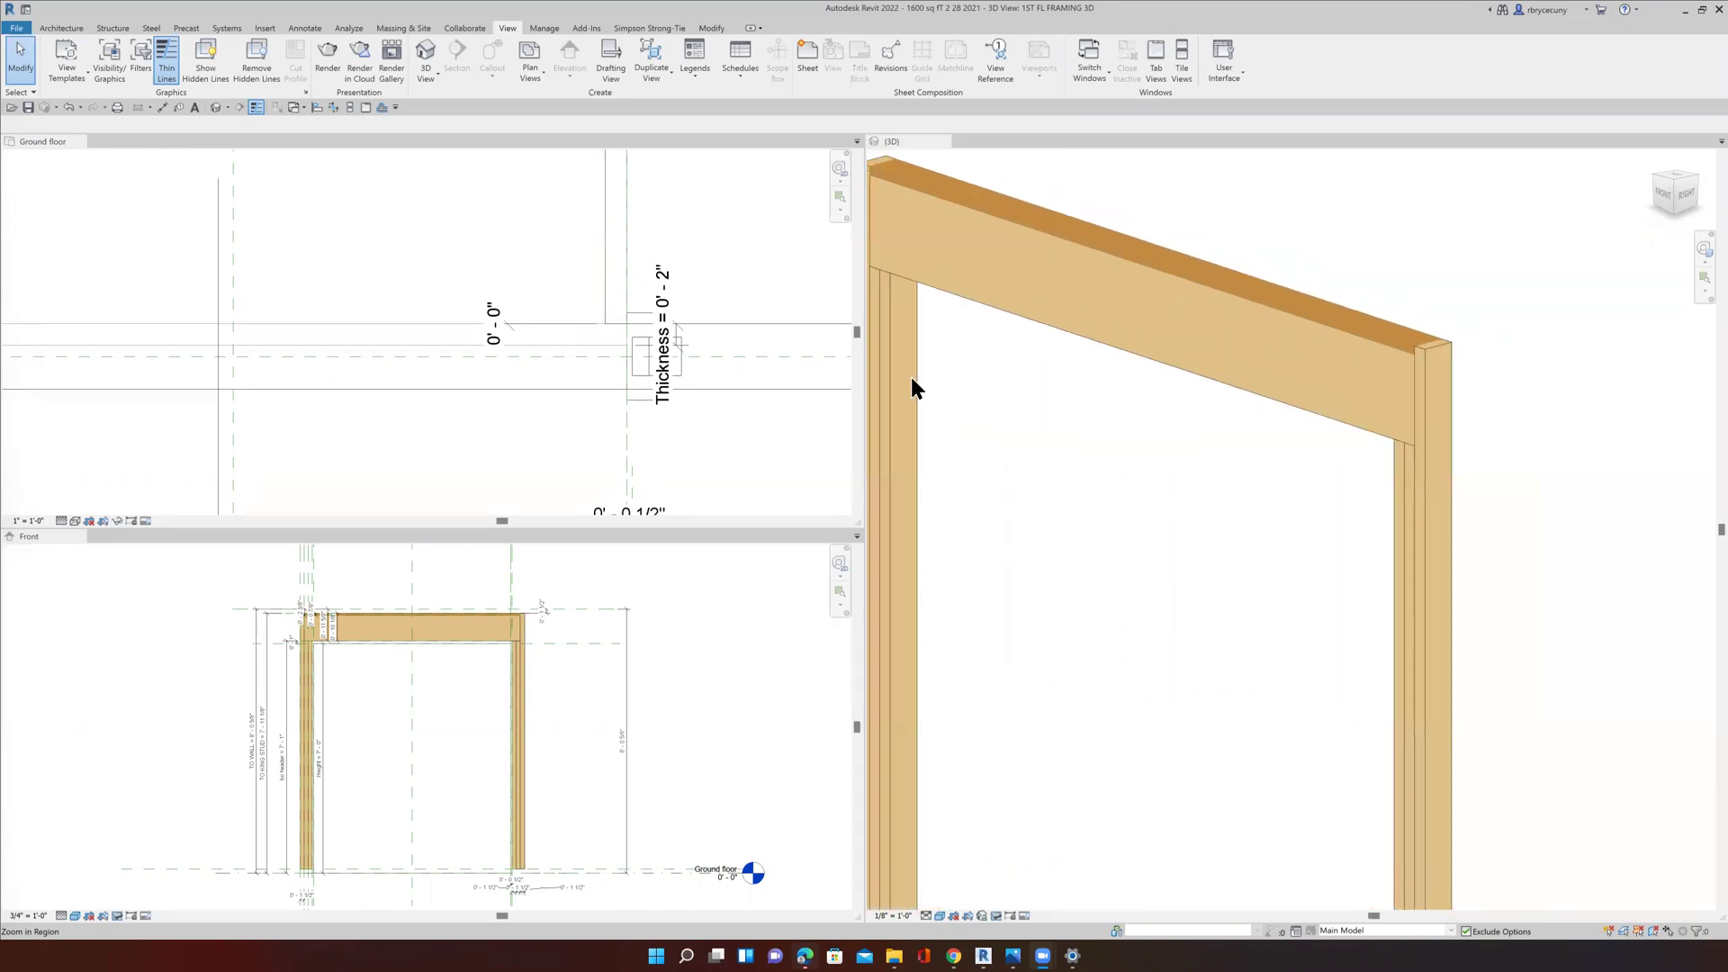
{"action": "scroll", "coordinate": [479, 354], "scroll_direction": "down", "scroll_amount": 5}
{"action": "scroll", "coordinate": [545, 657], "scroll_direction": "down", "scroll_amount": 3}
Step: Inspect the overall height dimension and the gap between the header and the top reference plane in the front elevation
{"action": "scroll", "coordinate": [542, 629], "scroll_direction": "up", "scroll_amount": 1}
{"action": "scroll", "coordinate": [540, 624], "scroll_direction": "up", "scroll_amount": 3}
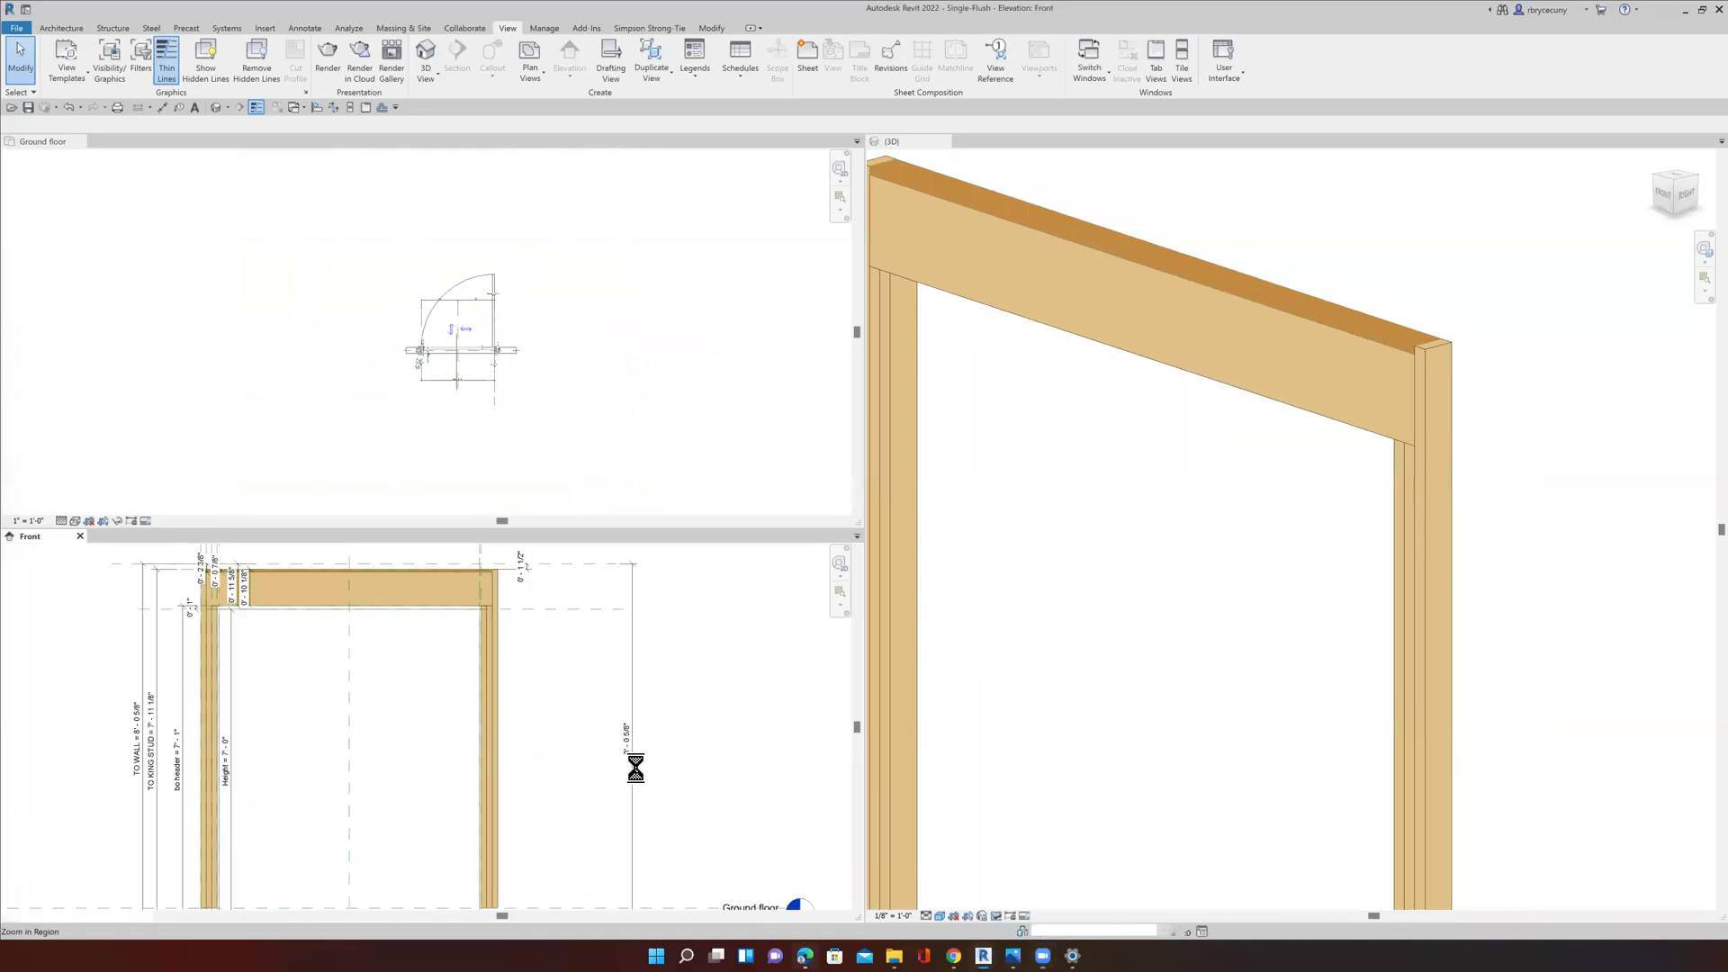
{"action": "scroll", "coordinate": [634, 765], "scroll_direction": "up", "scroll_amount": 2}
{"action": "scroll", "coordinate": [624, 759], "scroll_direction": "up", "scroll_amount": 1}
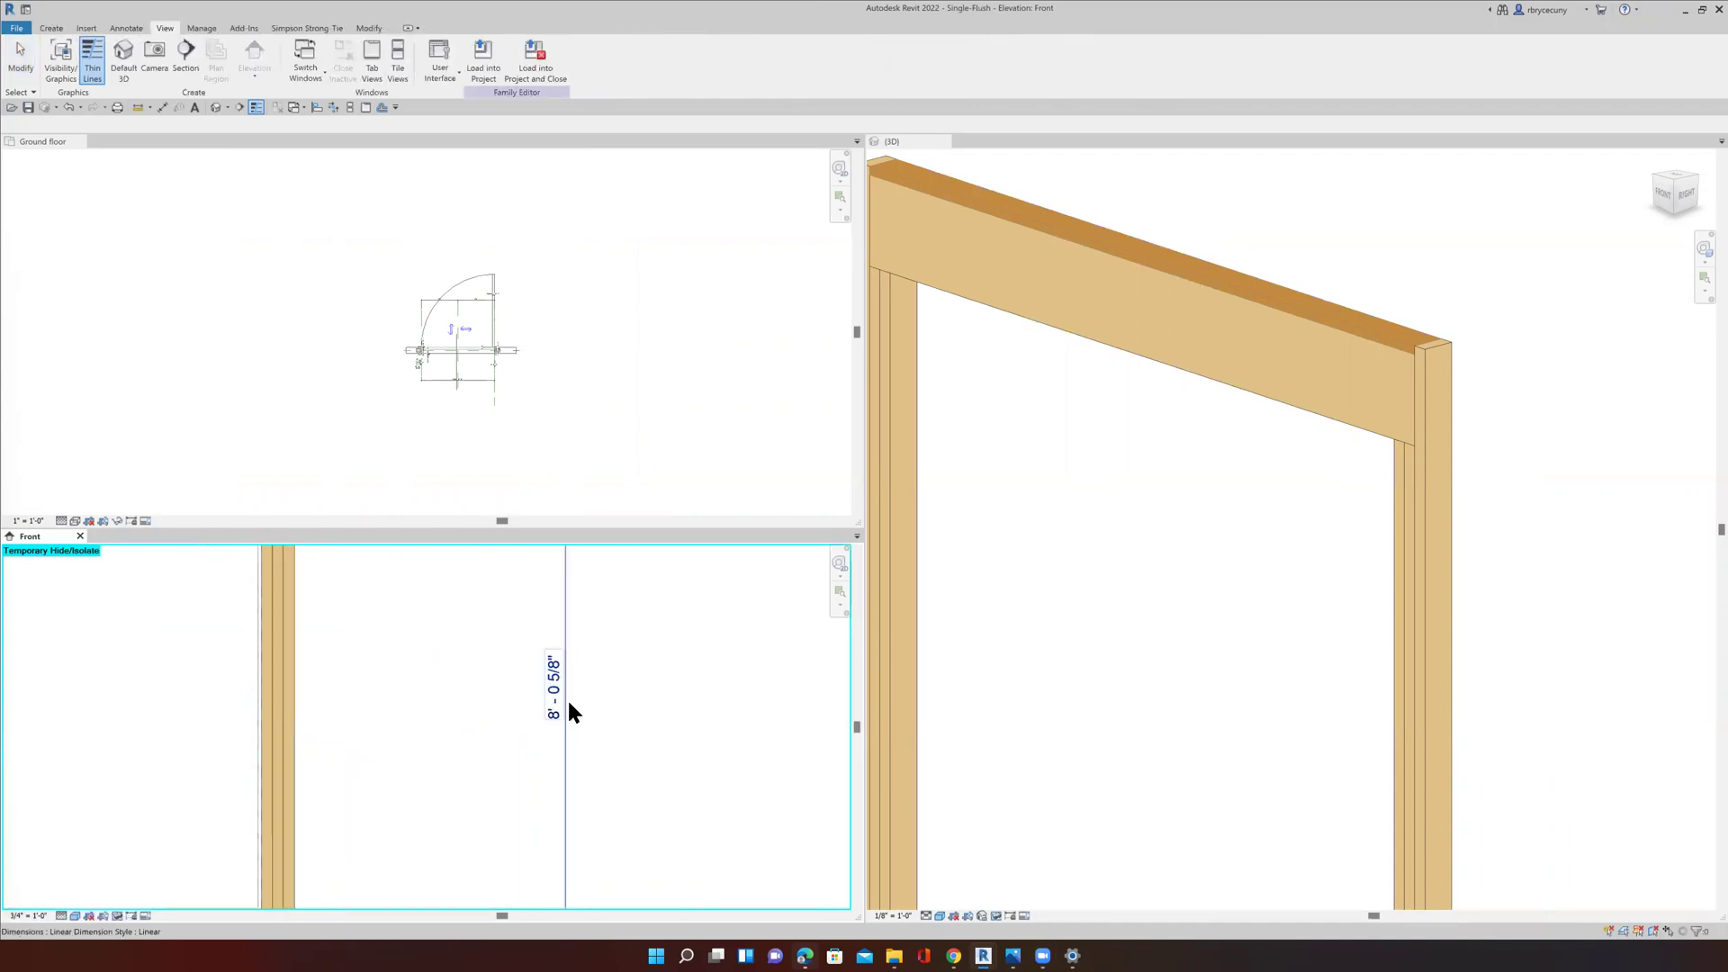
{"action": "scroll", "coordinate": [567, 701], "scroll_direction": "down", "scroll_amount": 4}
{"action": "scroll", "coordinate": [523, 644], "scroll_direction": "up", "scroll_amount": 1}
{"action": "scroll", "coordinate": [524, 644], "scroll_direction": "up", "scroll_amount": 1}
{"action": "scroll", "coordinate": [578, 662], "scroll_direction": "up", "scroll_amount": 2}
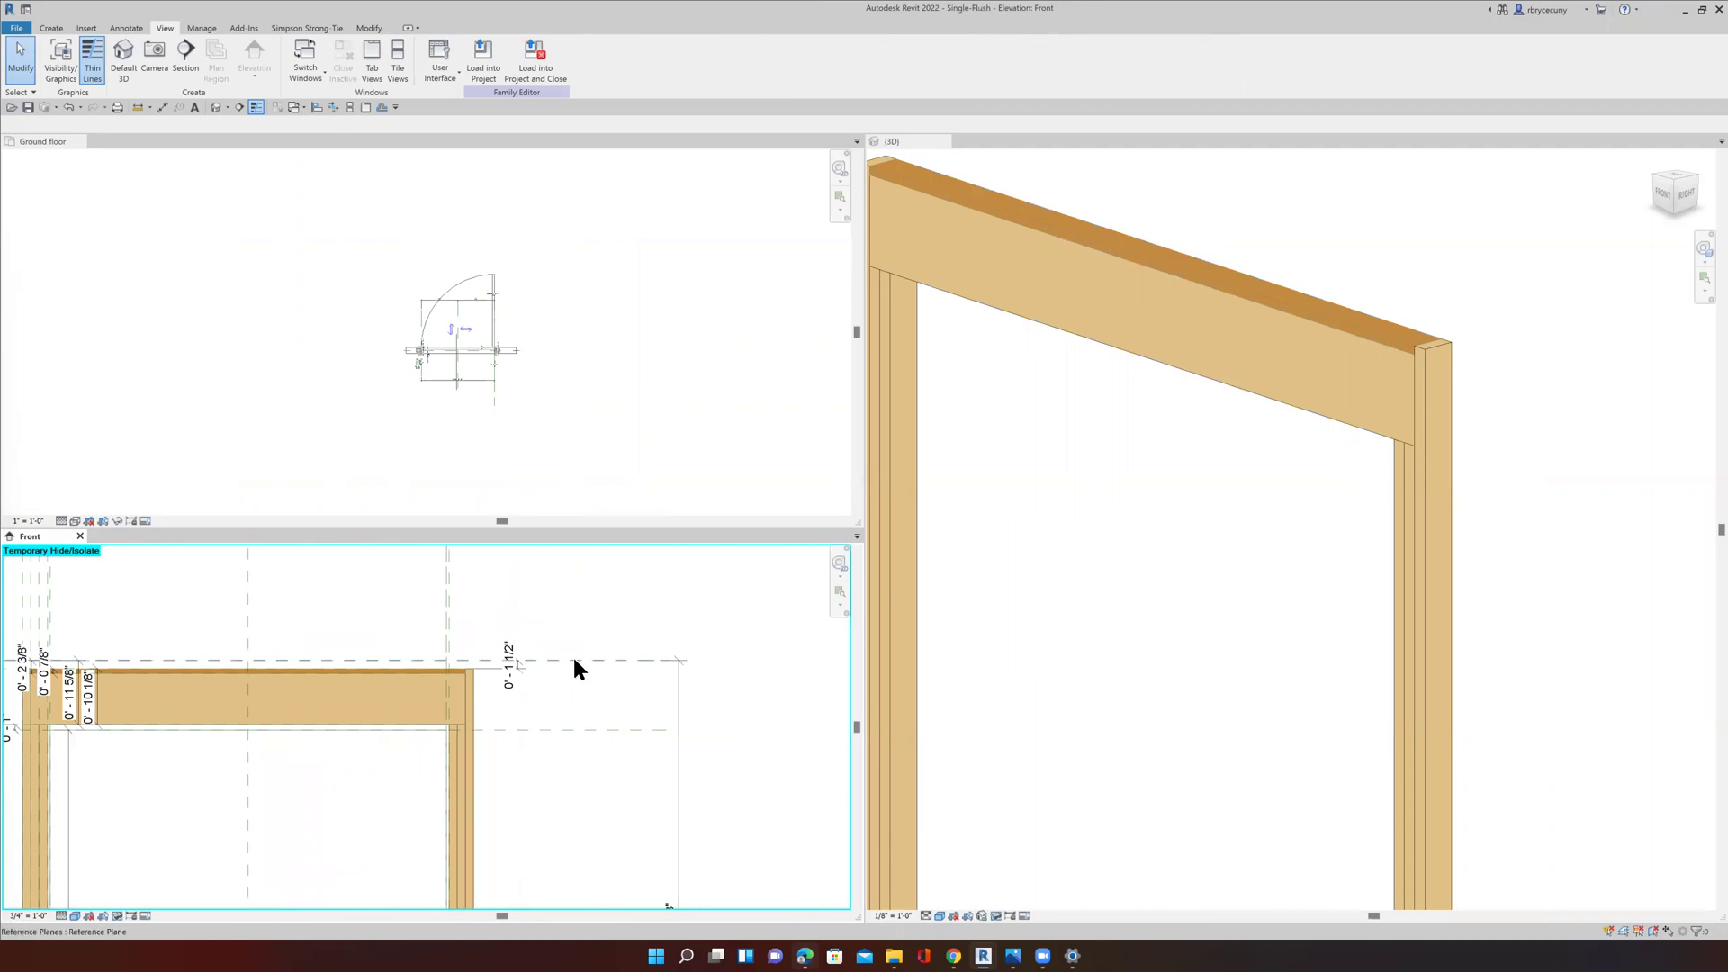
{"action": "middle_click_drag", "start_coordinate": [574, 662], "coordinate": [661, 620]}
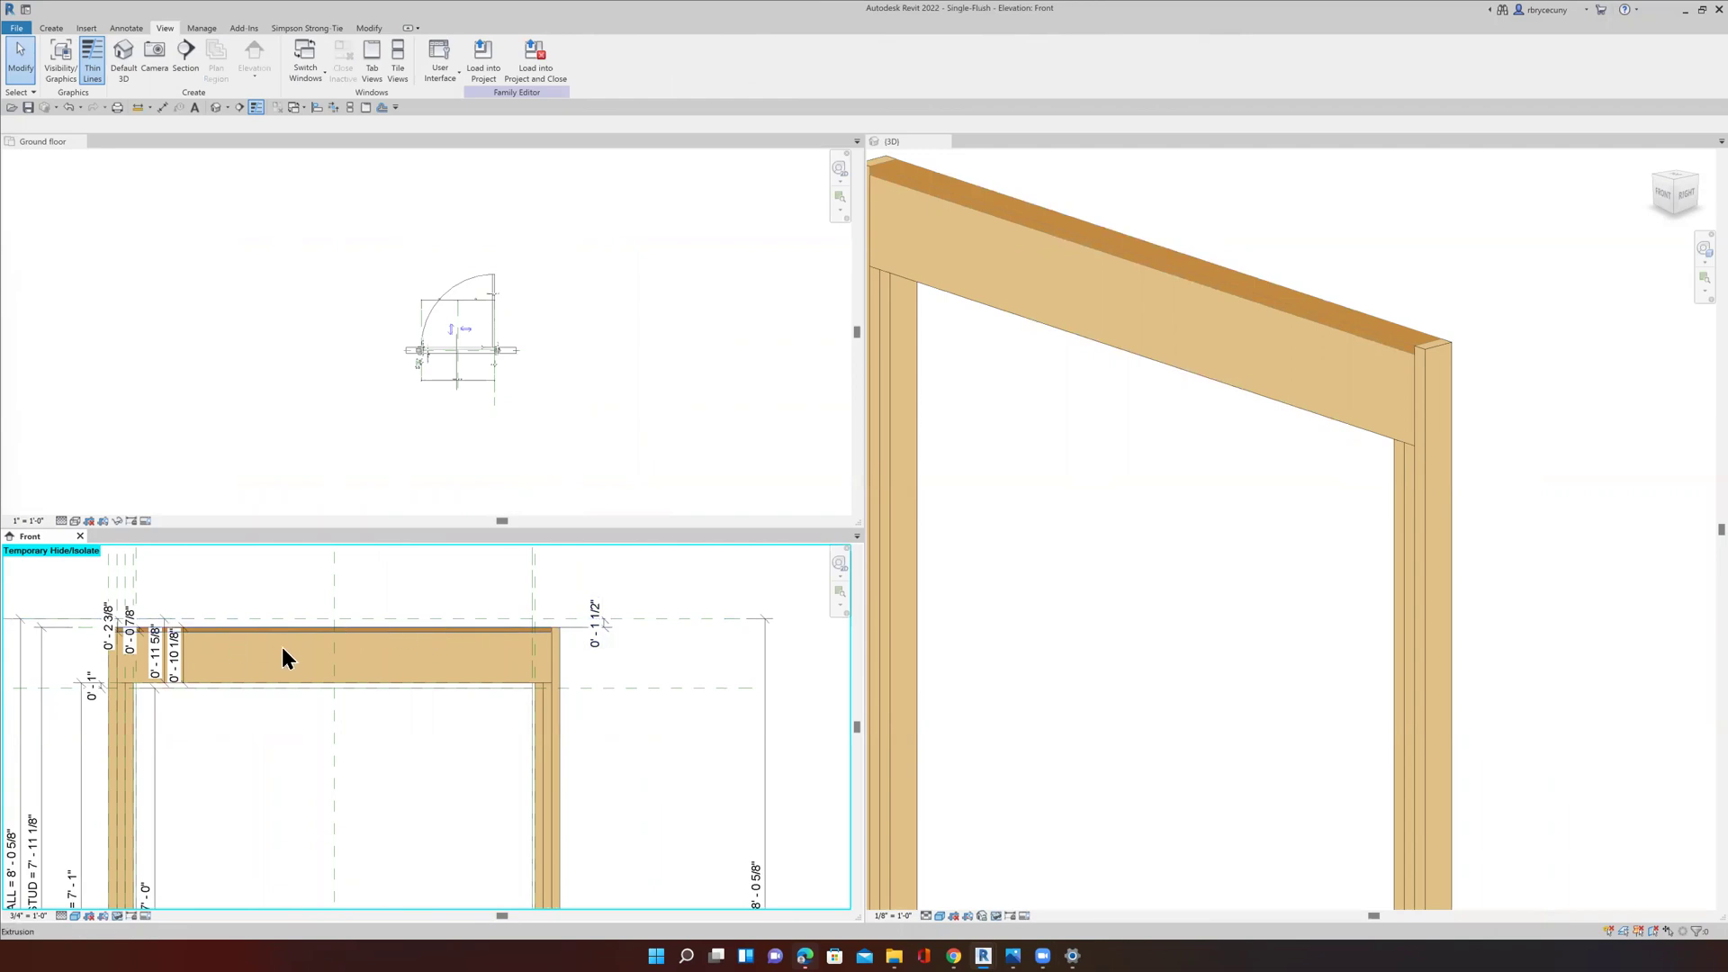
{"action": "scroll", "coordinate": [593, 615], "scroll_direction": "up", "scroll_amount": 3}
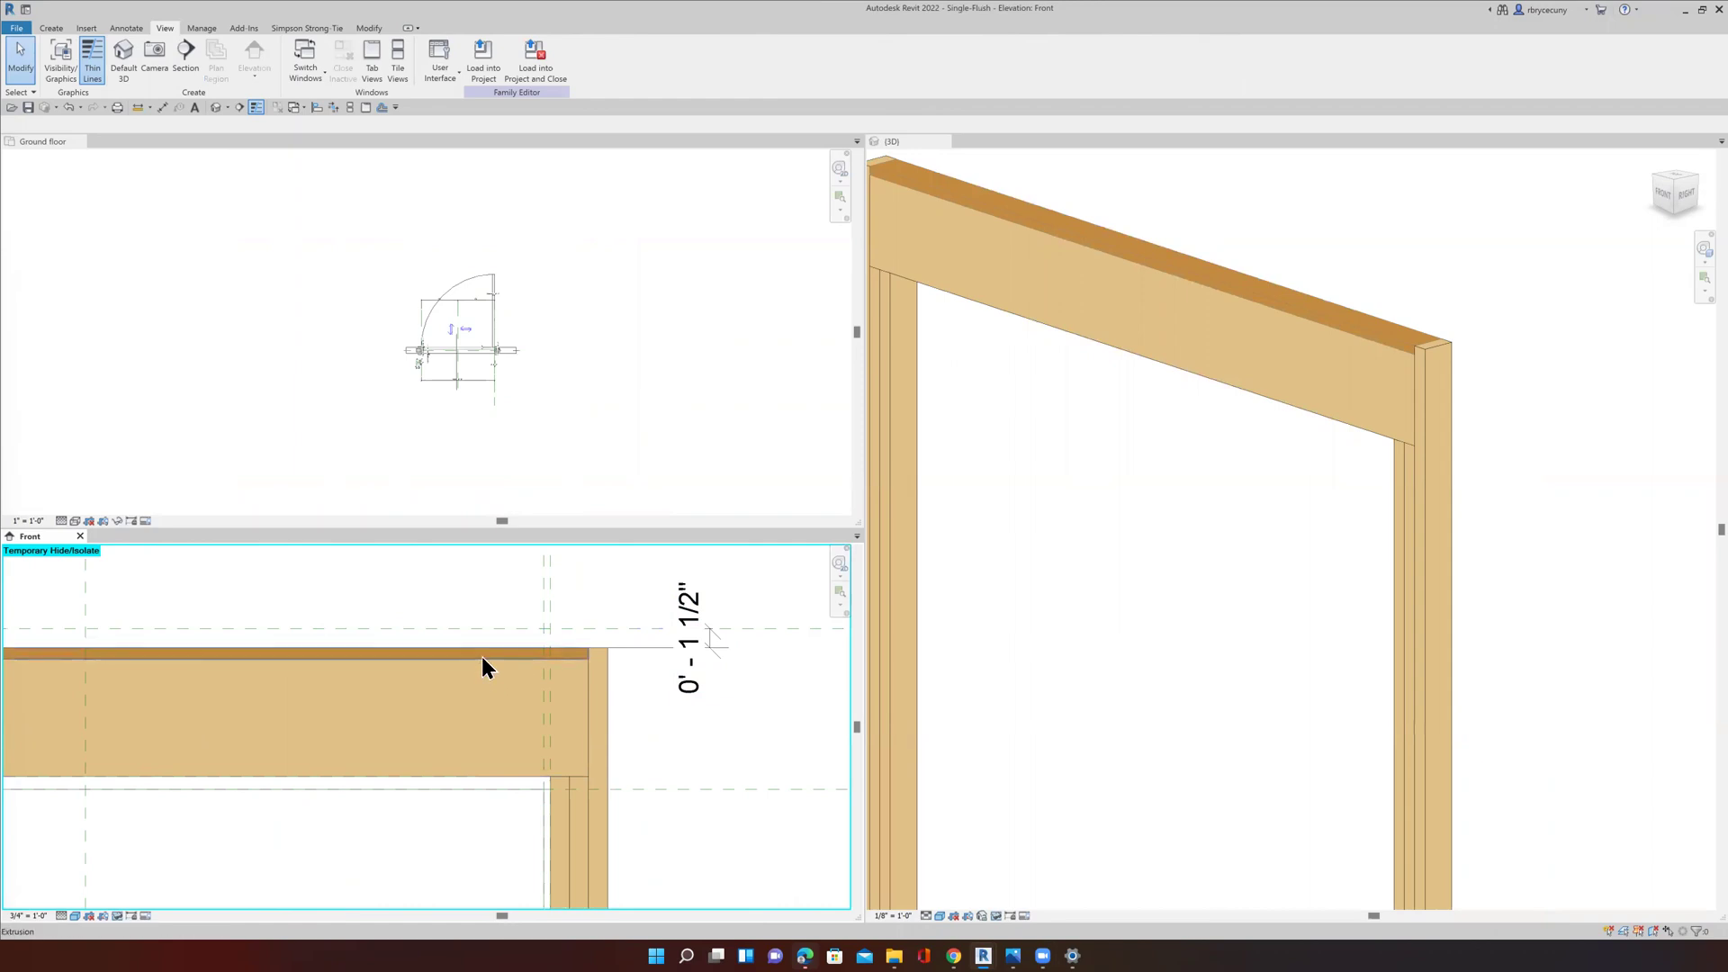
{"action": "scroll", "coordinate": [491, 696], "scroll_direction": "down", "scroll_amount": 2}
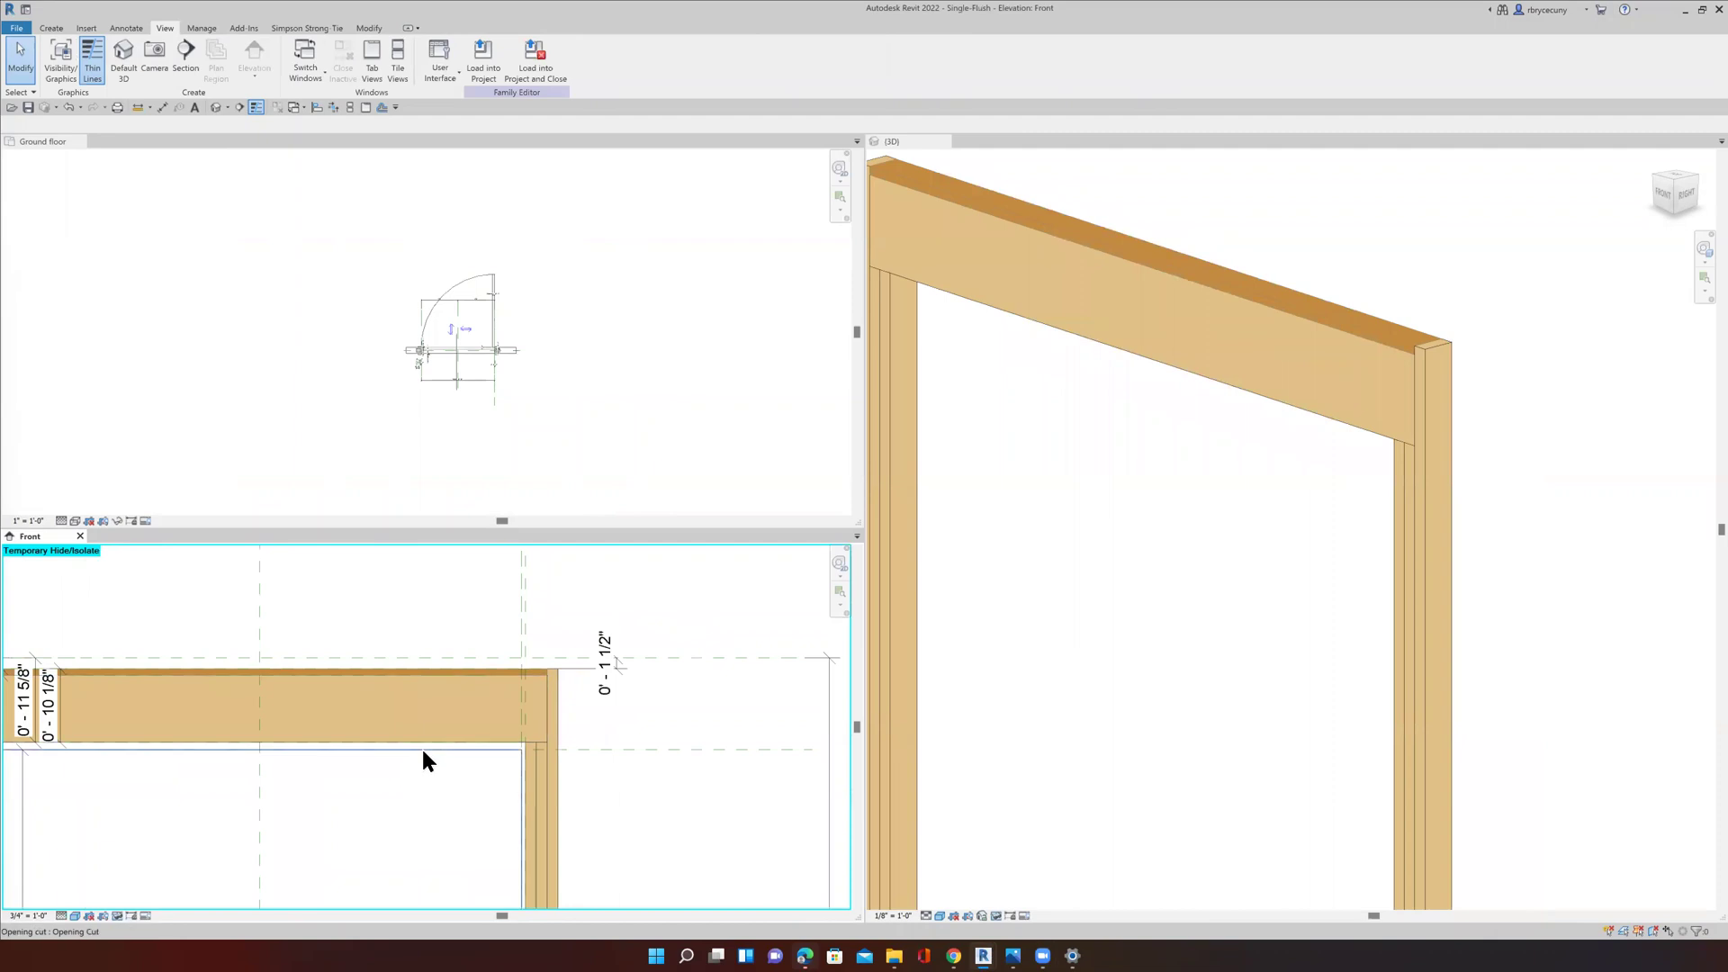
Step: Review the wall, king stud, header and opening height dimensions along the left jamb in the front elevation
{"action": "scroll", "coordinate": [419, 744], "scroll_direction": "down", "scroll_amount": 3}
{"action": "middle_click_drag", "start_coordinate": [421, 756], "coordinate": [540, 698]}
{"action": "middle_click_drag", "start_coordinate": [410, 702], "coordinate": [424, 663]}
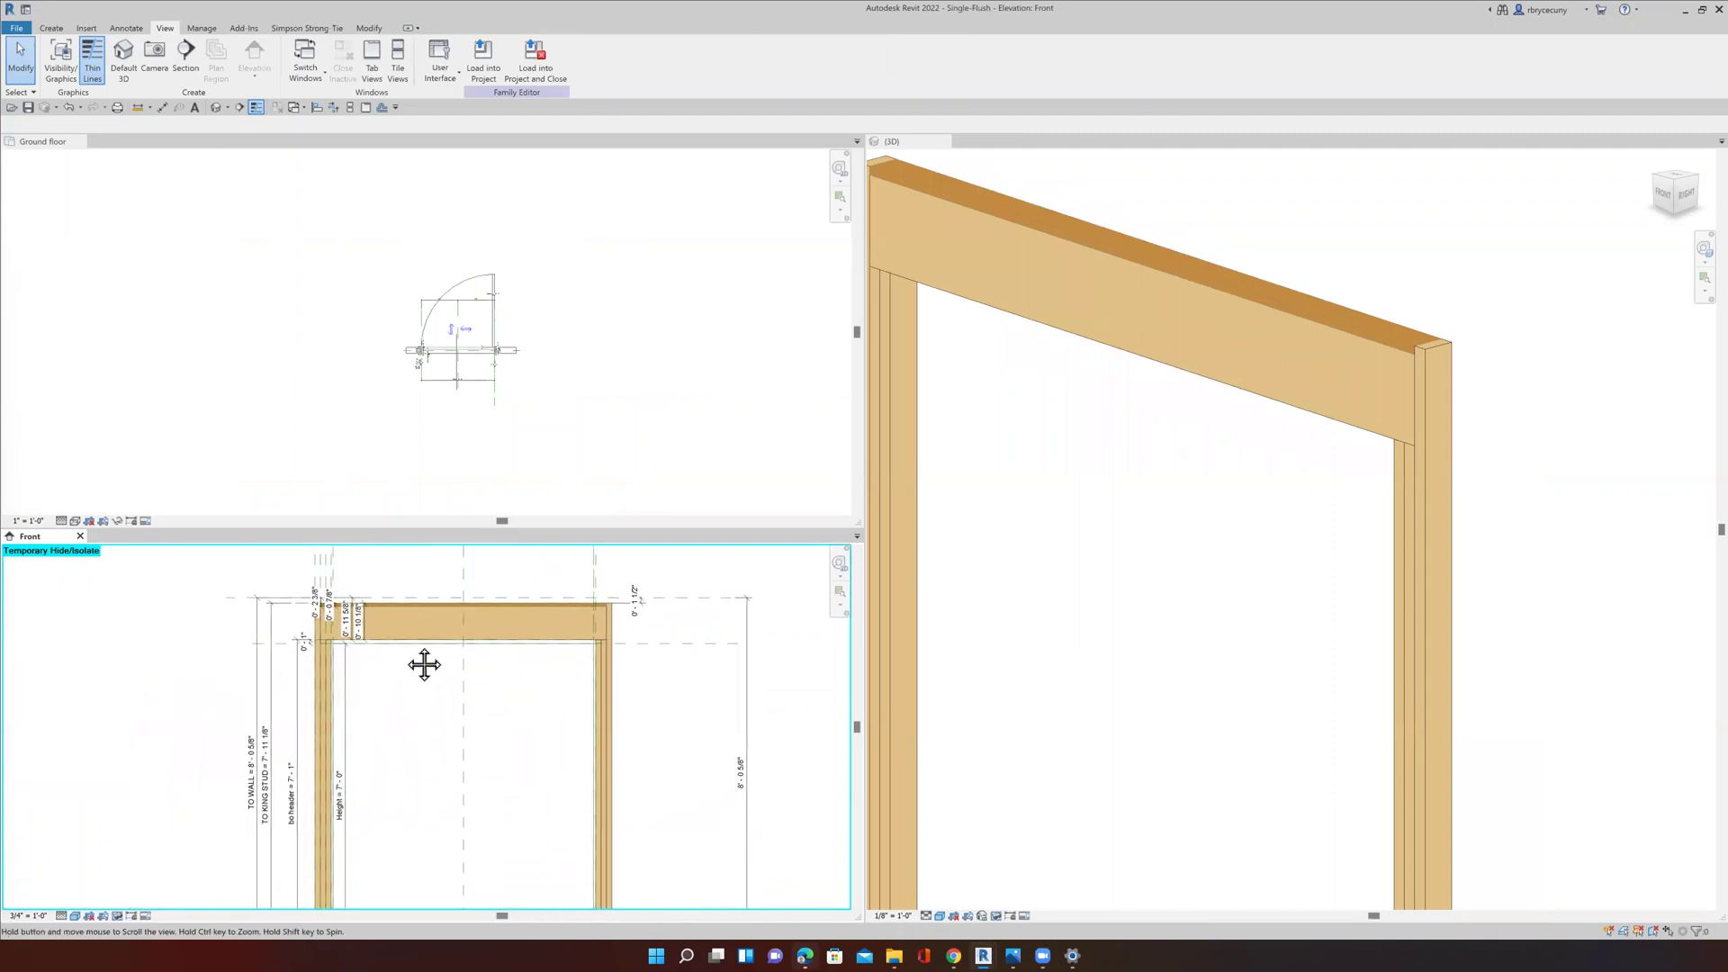
{"action": "scroll", "coordinate": [424, 663], "scroll_direction": "down", "scroll_amount": 1}
{"action": "scroll", "coordinate": [321, 769], "scroll_direction": "up", "scroll_amount": 4}
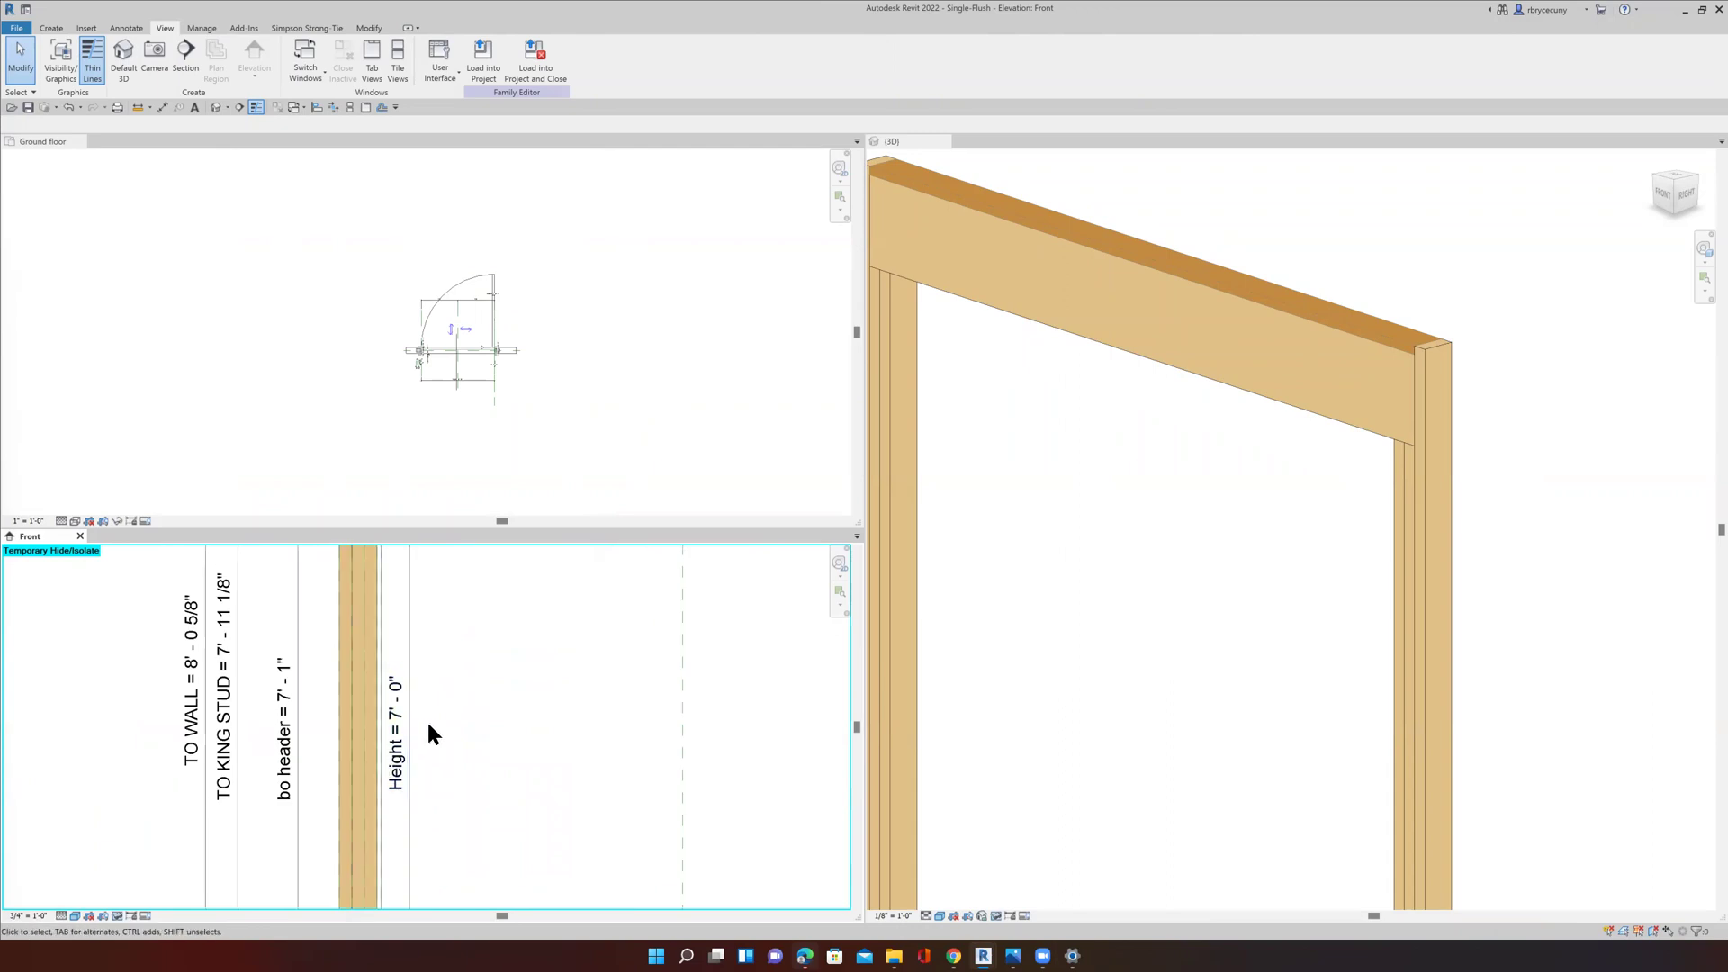
{"action": "scroll", "coordinate": [441, 730], "scroll_direction": "down", "scroll_amount": 4}
{"action": "middle_click_drag", "start_coordinate": [455, 732], "coordinate": [299, 756]}
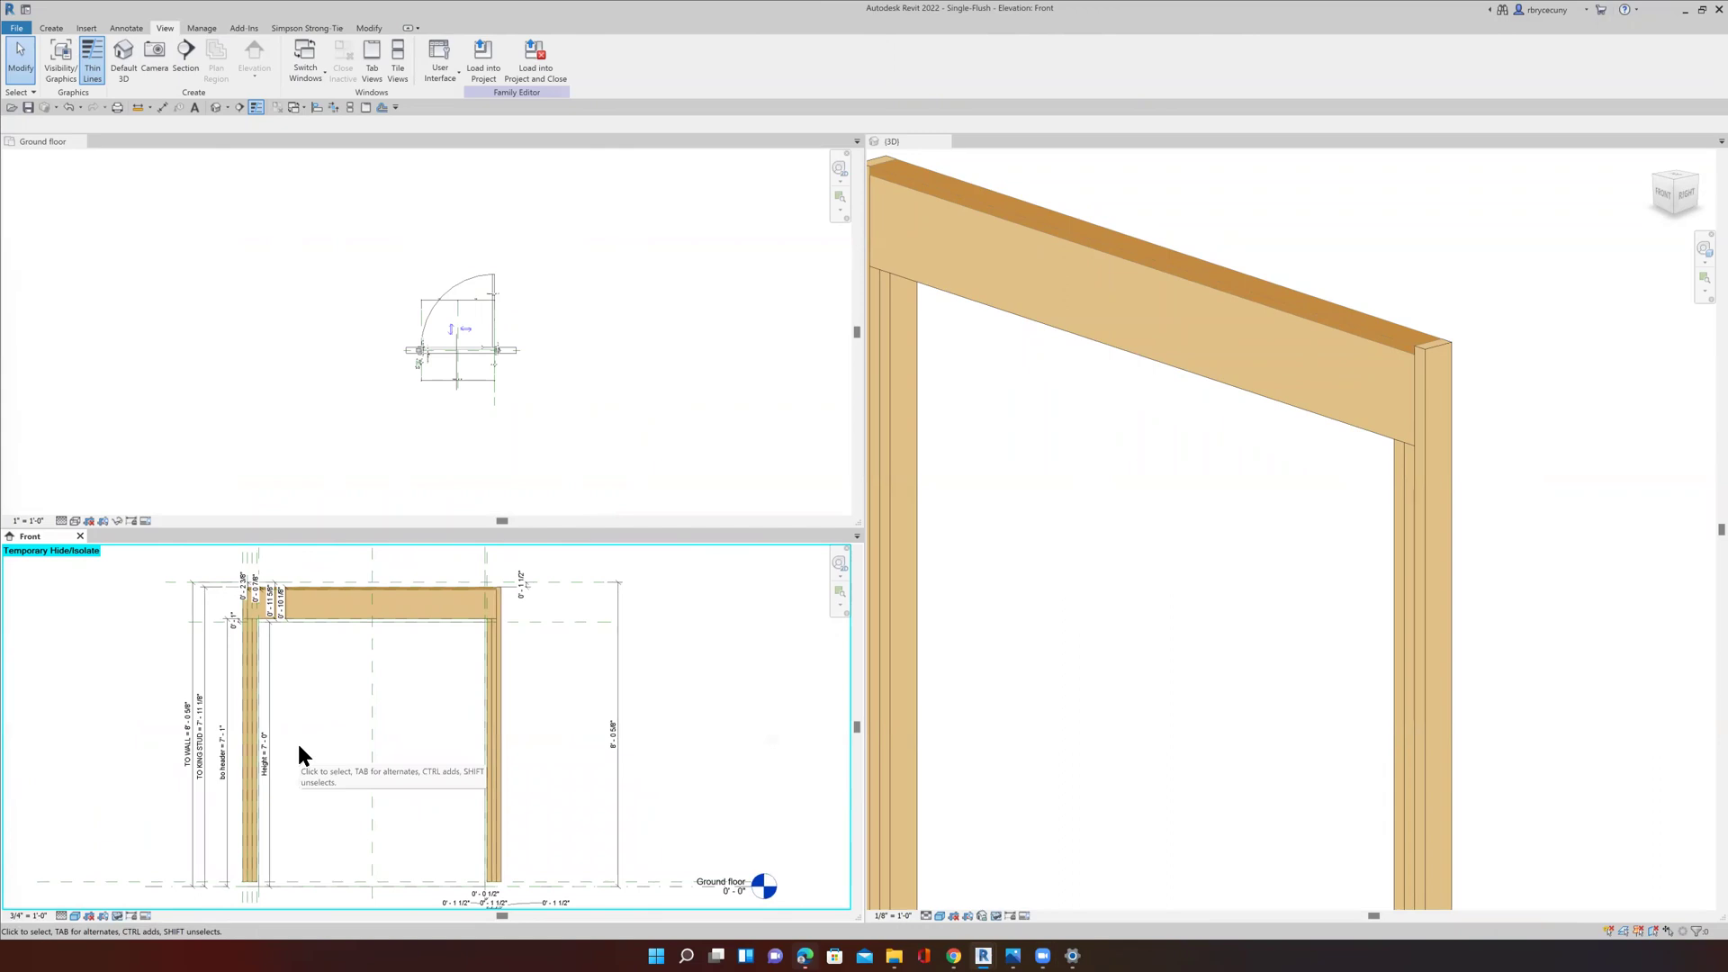
Step: Examine the left jamb studs in the ground floor plan and select the exterior door trim there
{"action": "scroll", "coordinate": [511, 353], "scroll_direction": "up", "scroll_amount": 5}
{"action": "left_click", "coordinate": [450, 364]}
{"action": "scroll", "coordinate": [537, 359], "scroll_direction": "down", "scroll_amount": 3}
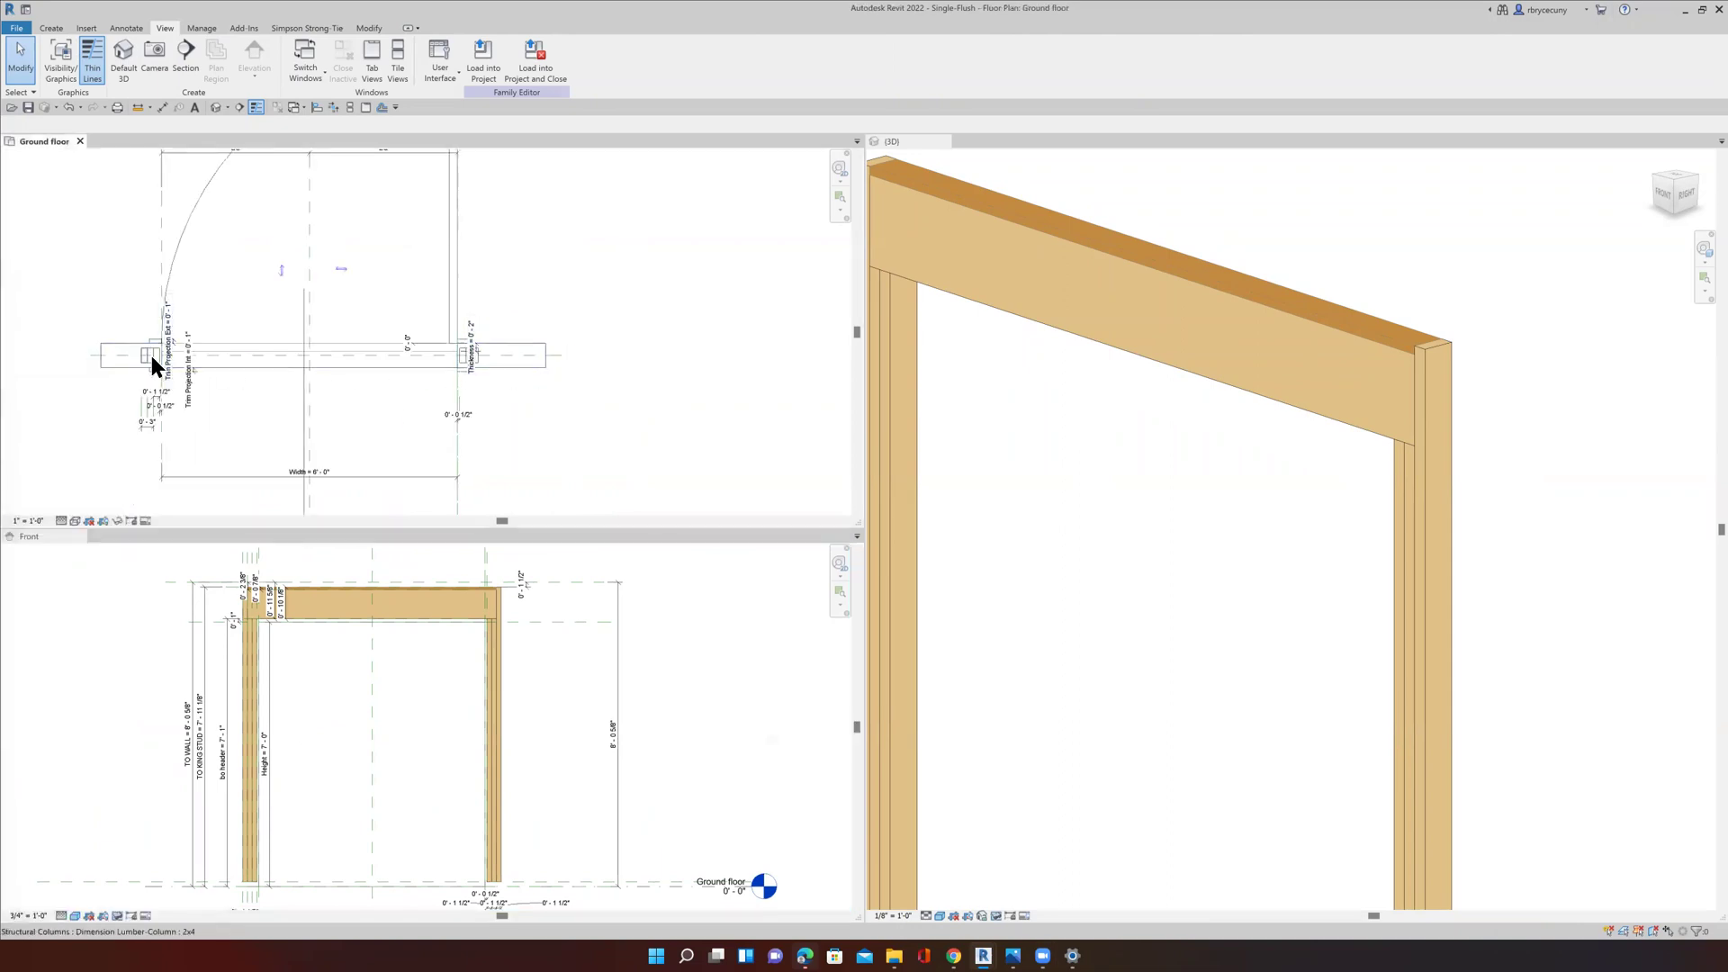
{"action": "scroll", "coordinate": [150, 354], "scroll_direction": "up", "scroll_amount": 5}
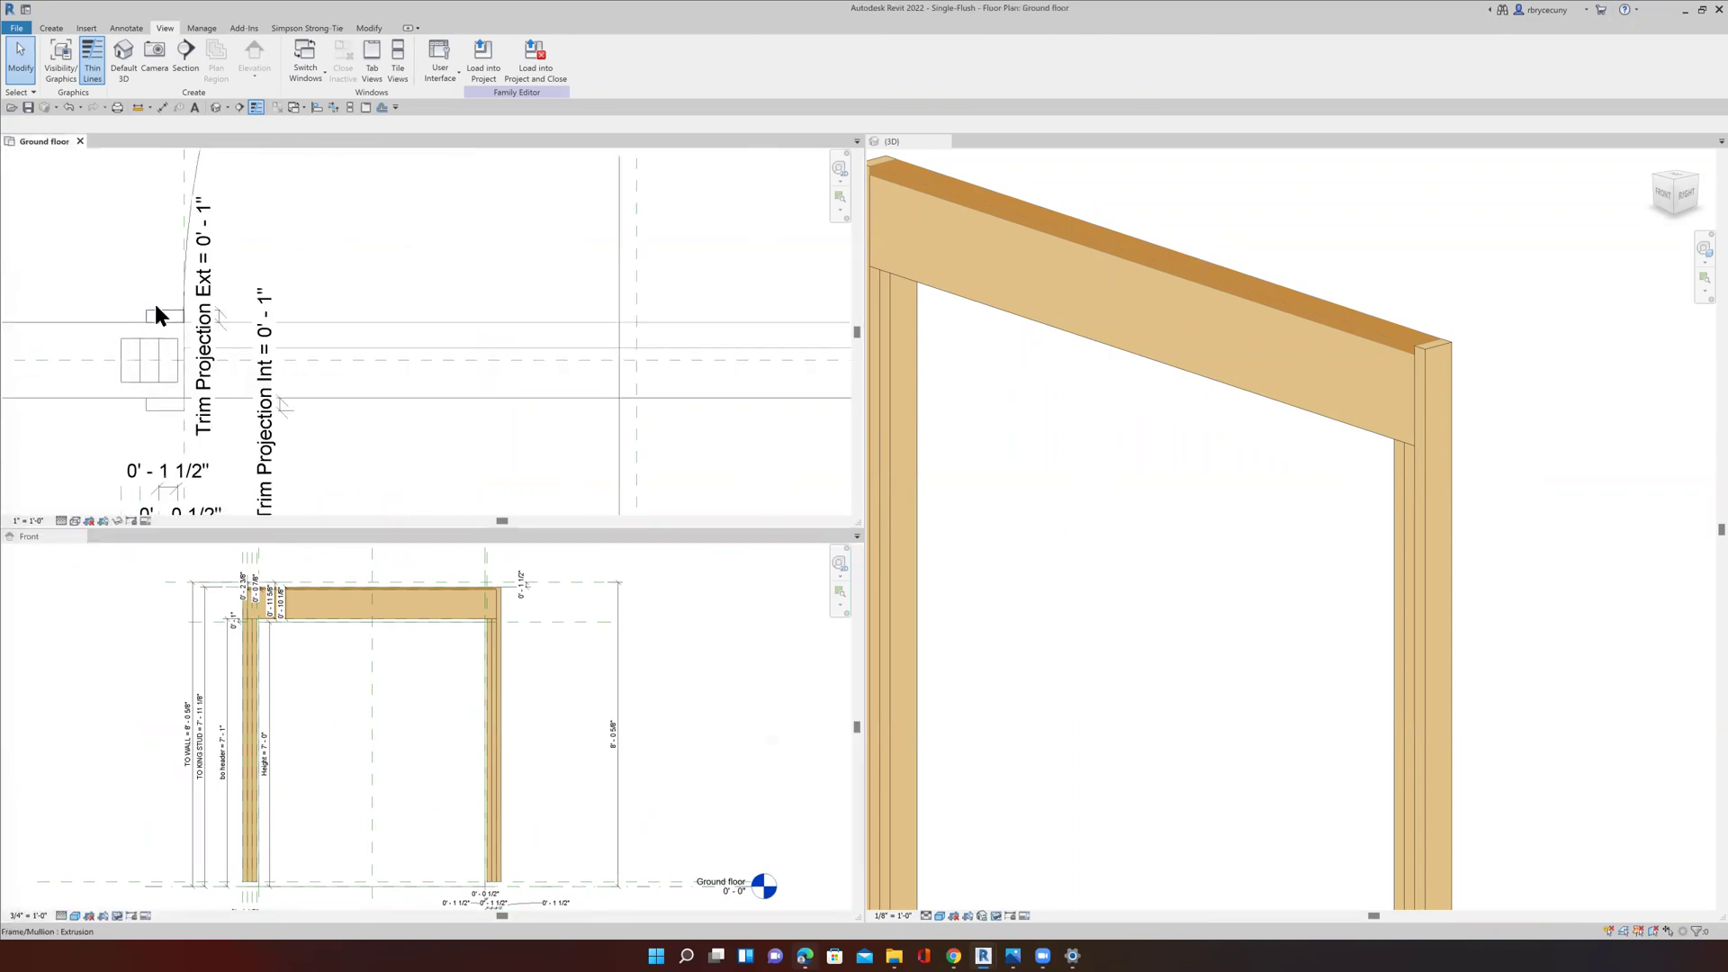
{"action": "left_click", "coordinate": [156, 307]}
{"action": "scroll", "coordinate": [156, 309], "scroll_direction": "down", "scroll_amount": 3}
{"action": "scroll", "coordinate": [159, 310], "scroll_direction": "down", "scroll_amount": 1}
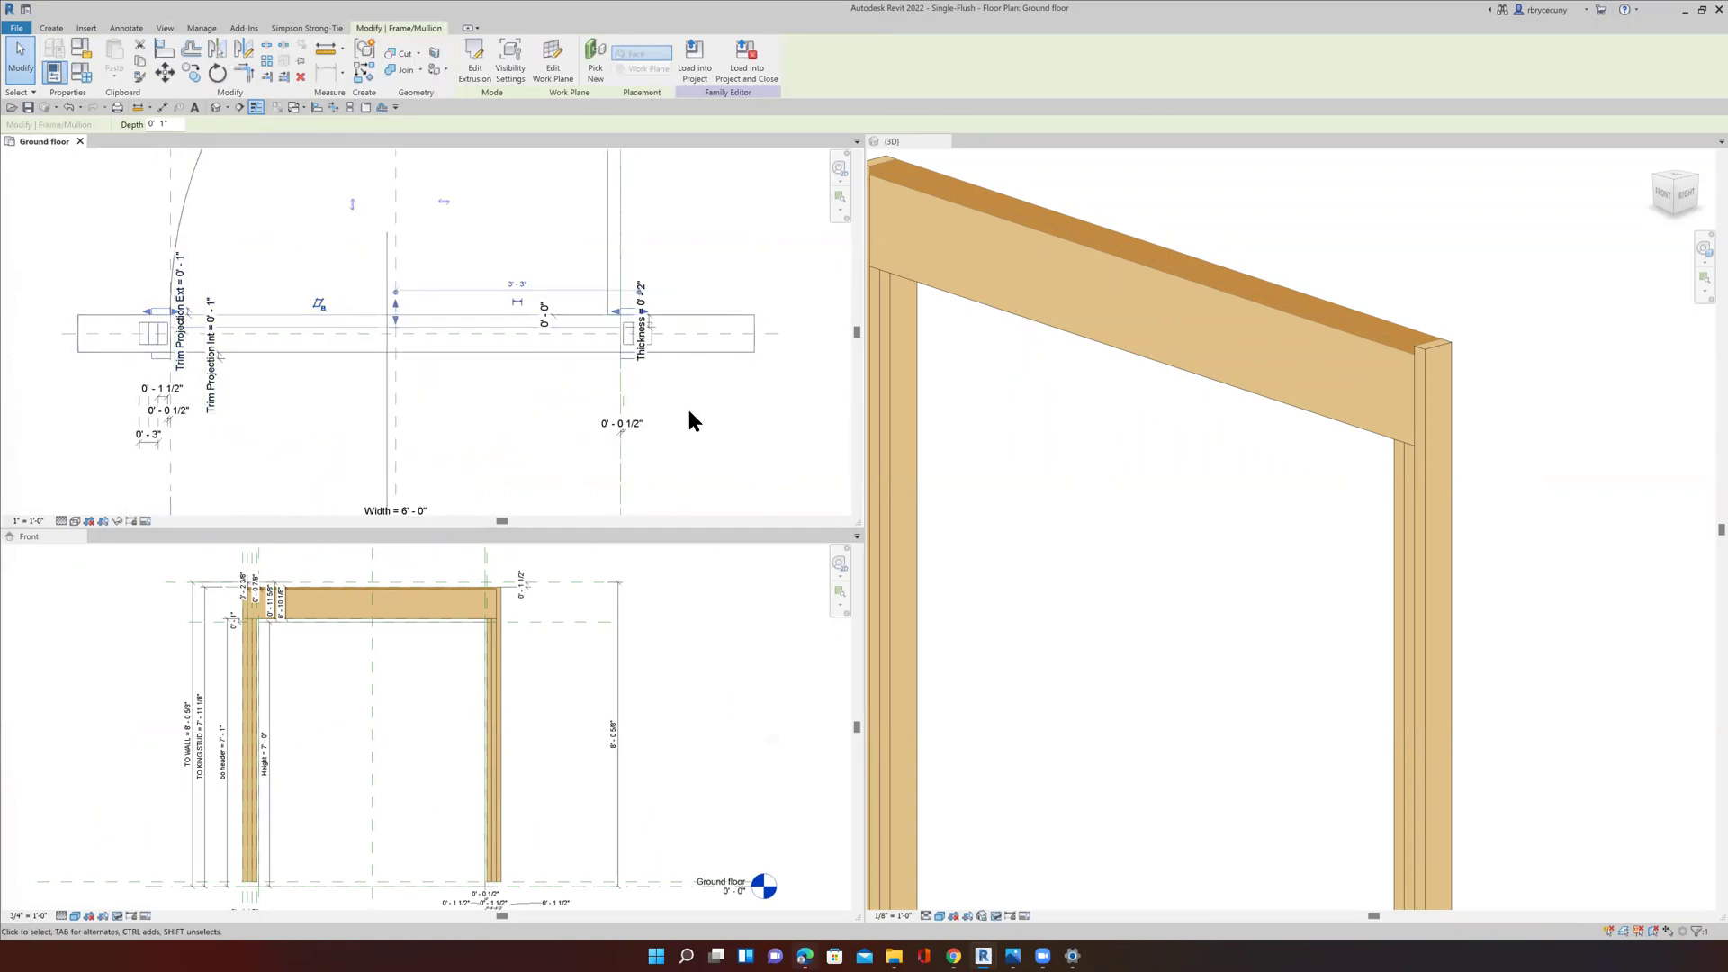
{"action": "scroll", "coordinate": [656, 418], "scroll_direction": "down", "scroll_amount": 1}
Step: Set the door family's Width parameter to 3' in Family Types, apply it, and dismiss the save reminder
{"action": "left_click", "coordinate": [1130, 489]}
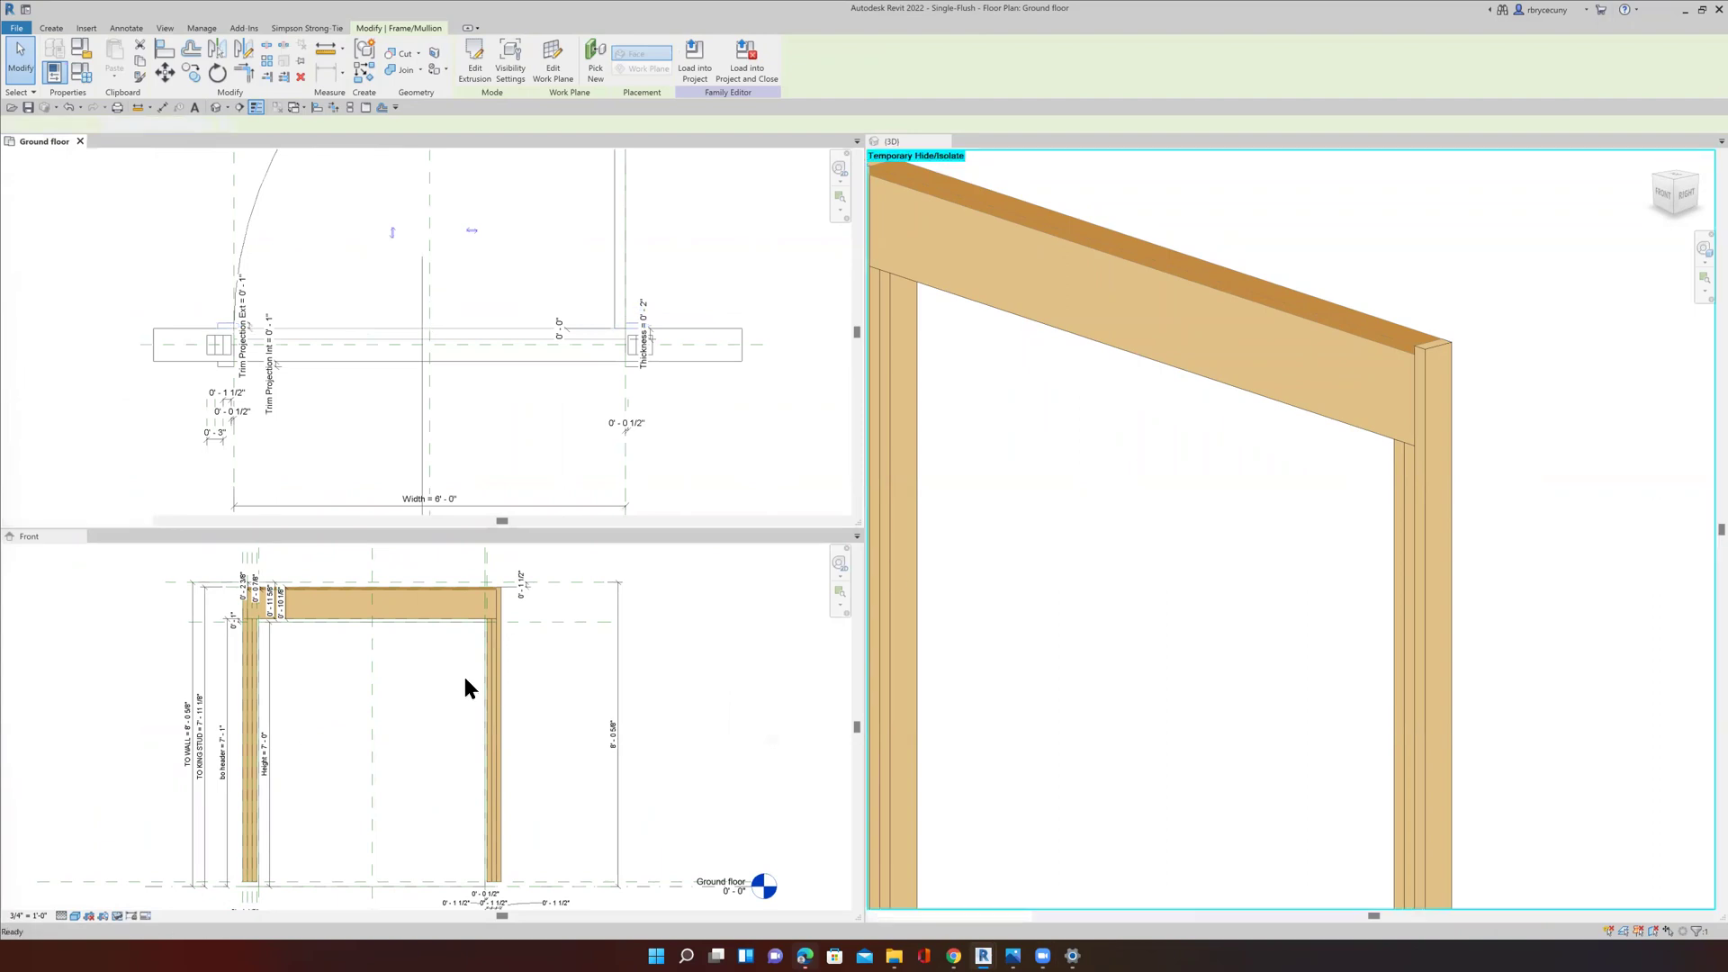
{"action": "scroll", "coordinate": [423, 693], "scroll_direction": "down", "scroll_amount": 4}
{"action": "left_click", "coordinate": [353, 691]}
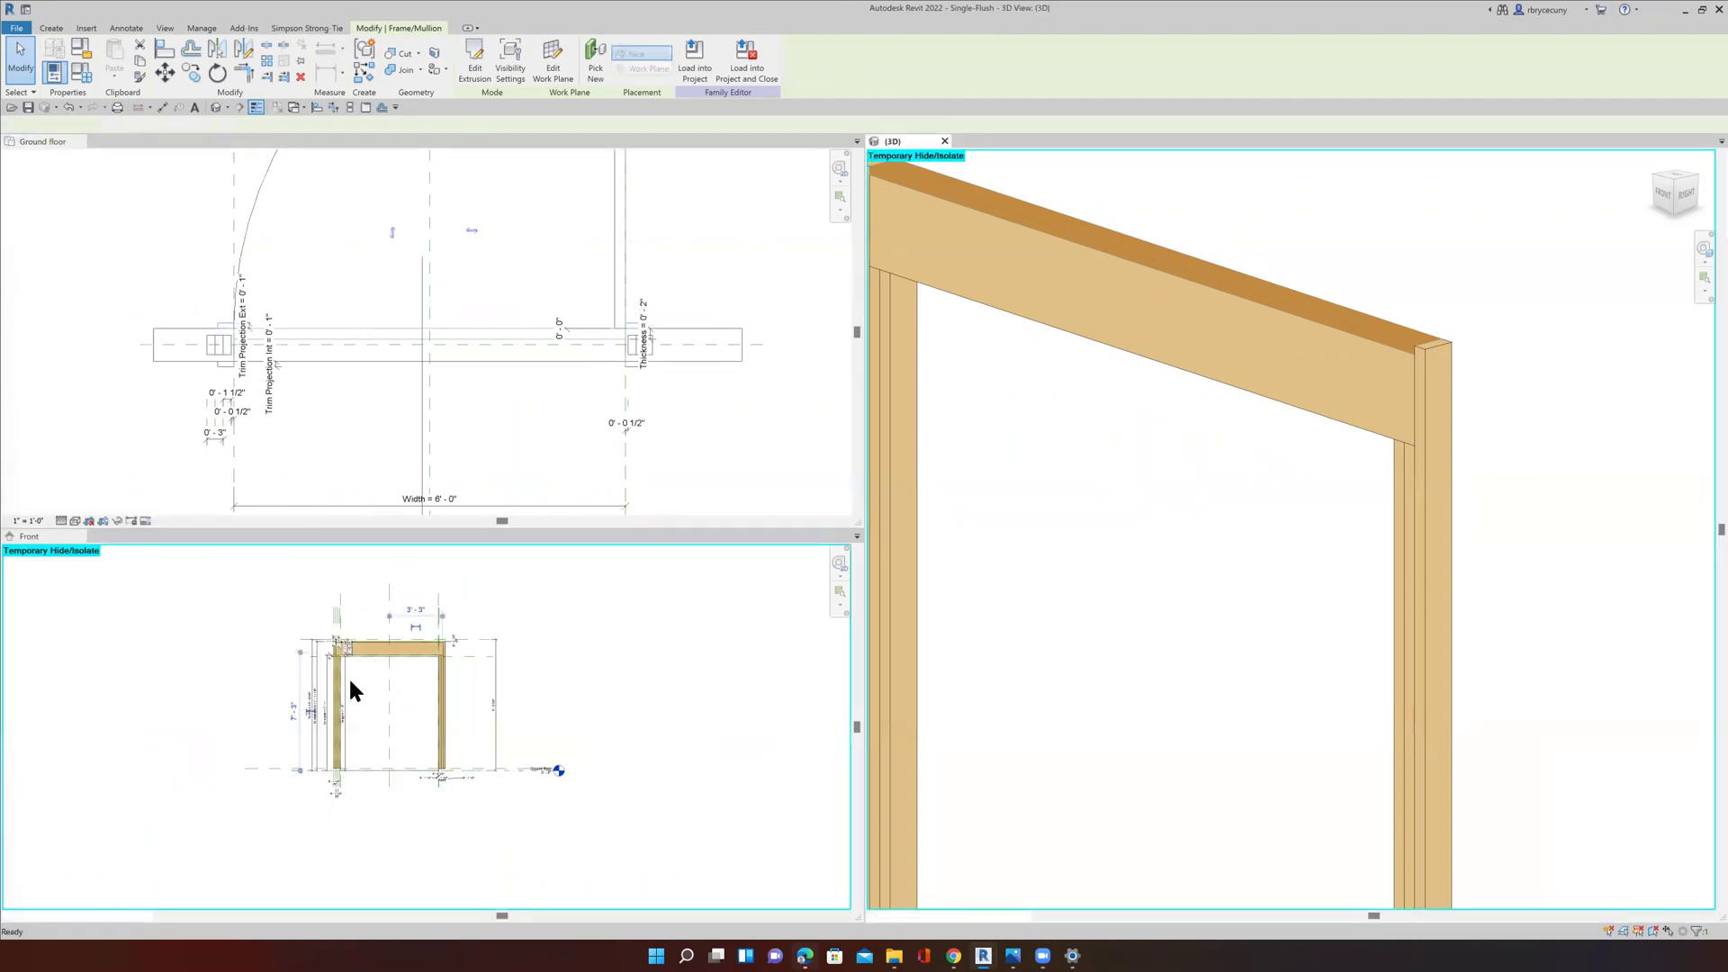
{"action": "left_click", "coordinate": [83, 74]}
{"action": "scroll", "coordinate": [648, 445], "scroll_direction": "down", "scroll_amount": 3}
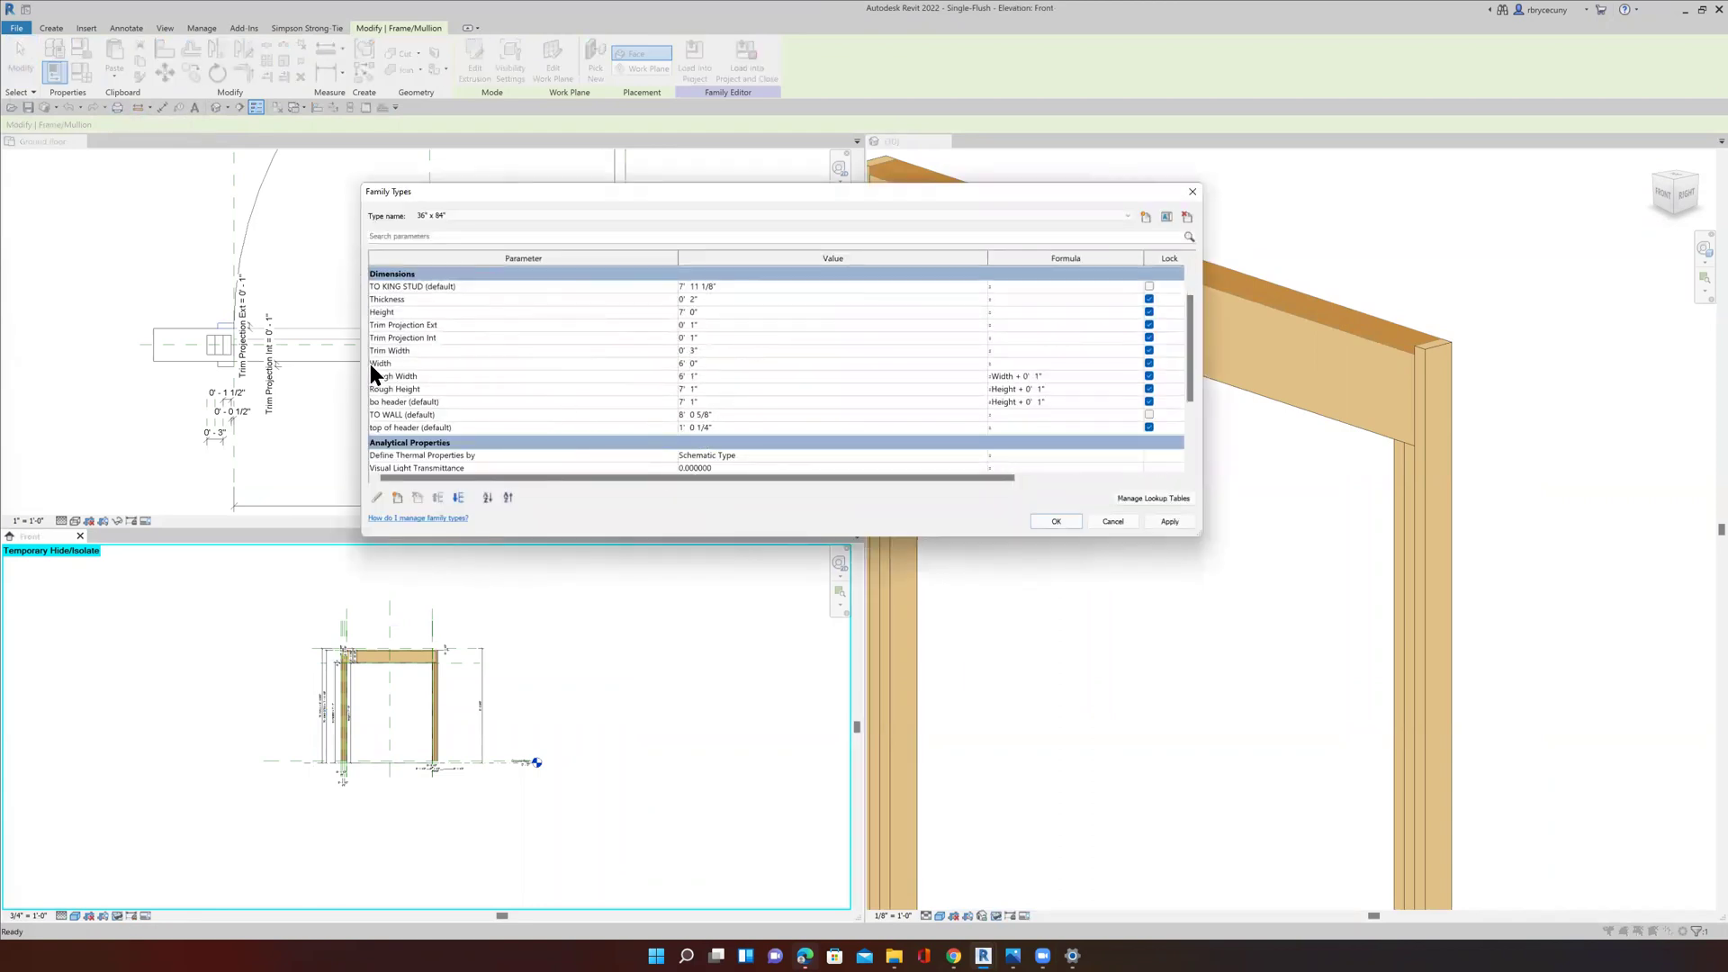
{"action": "left_click", "coordinate": [712, 361]}
{"action": "type", "text": "3"}
{"action": "key", "text": "Tab"}
{"action": "left_click", "coordinate": [1055, 522]}
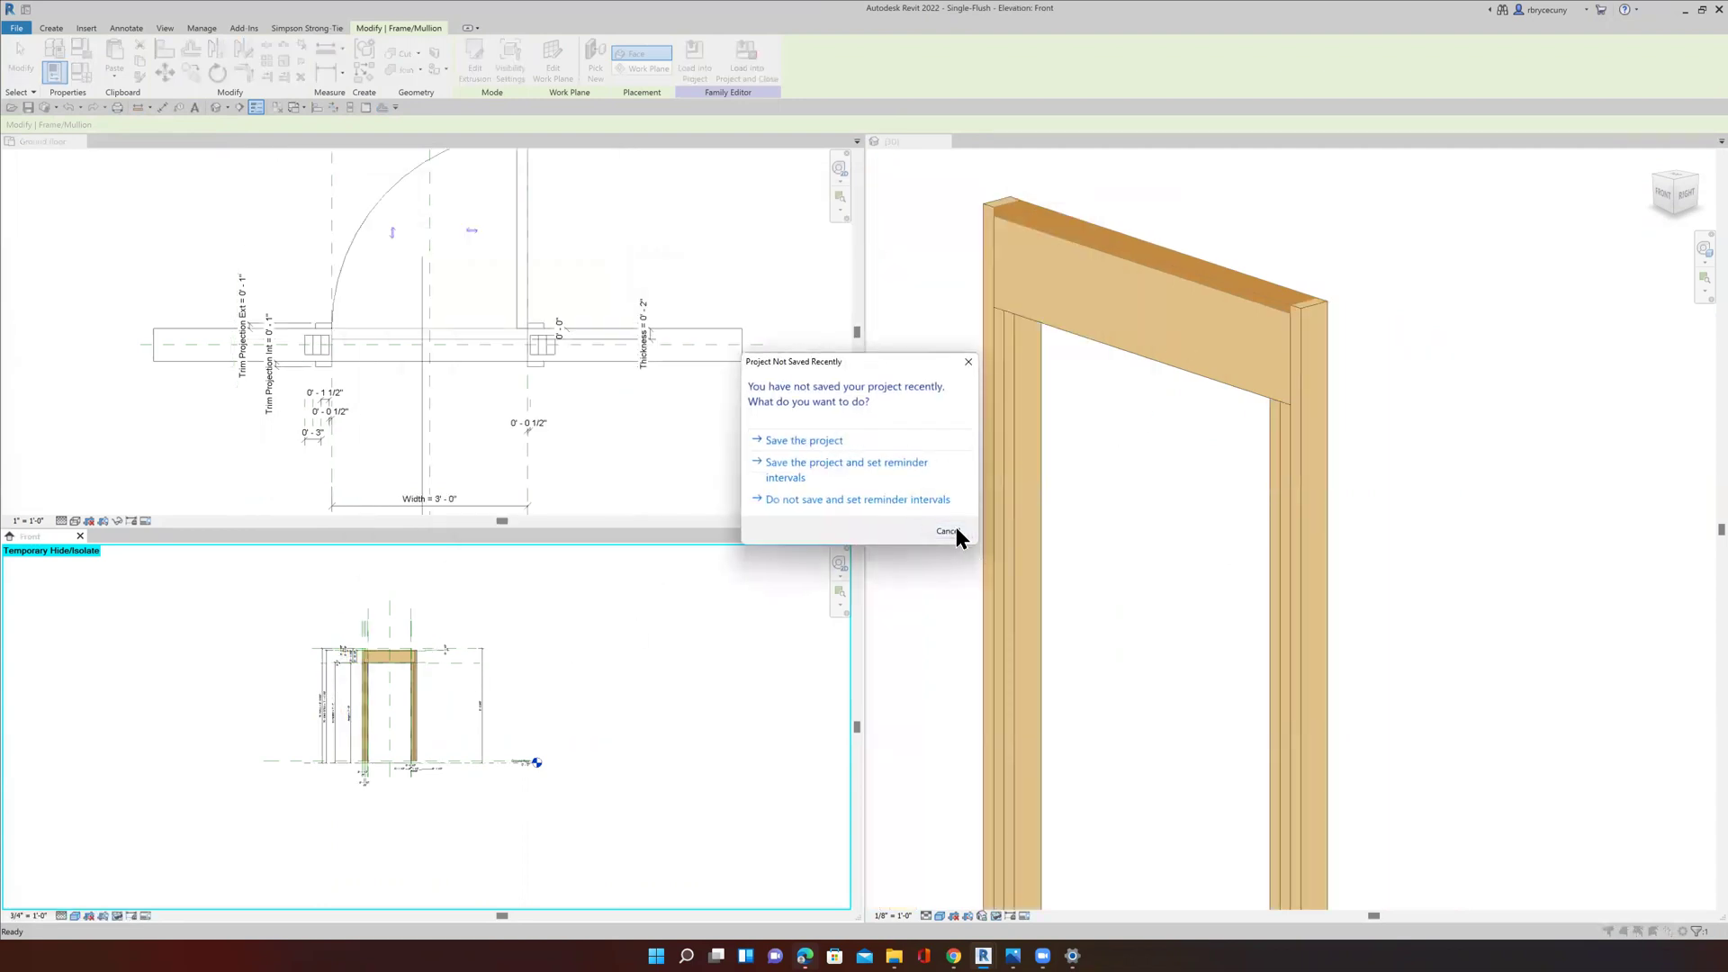
{"action": "left_click", "coordinate": [950, 530]}
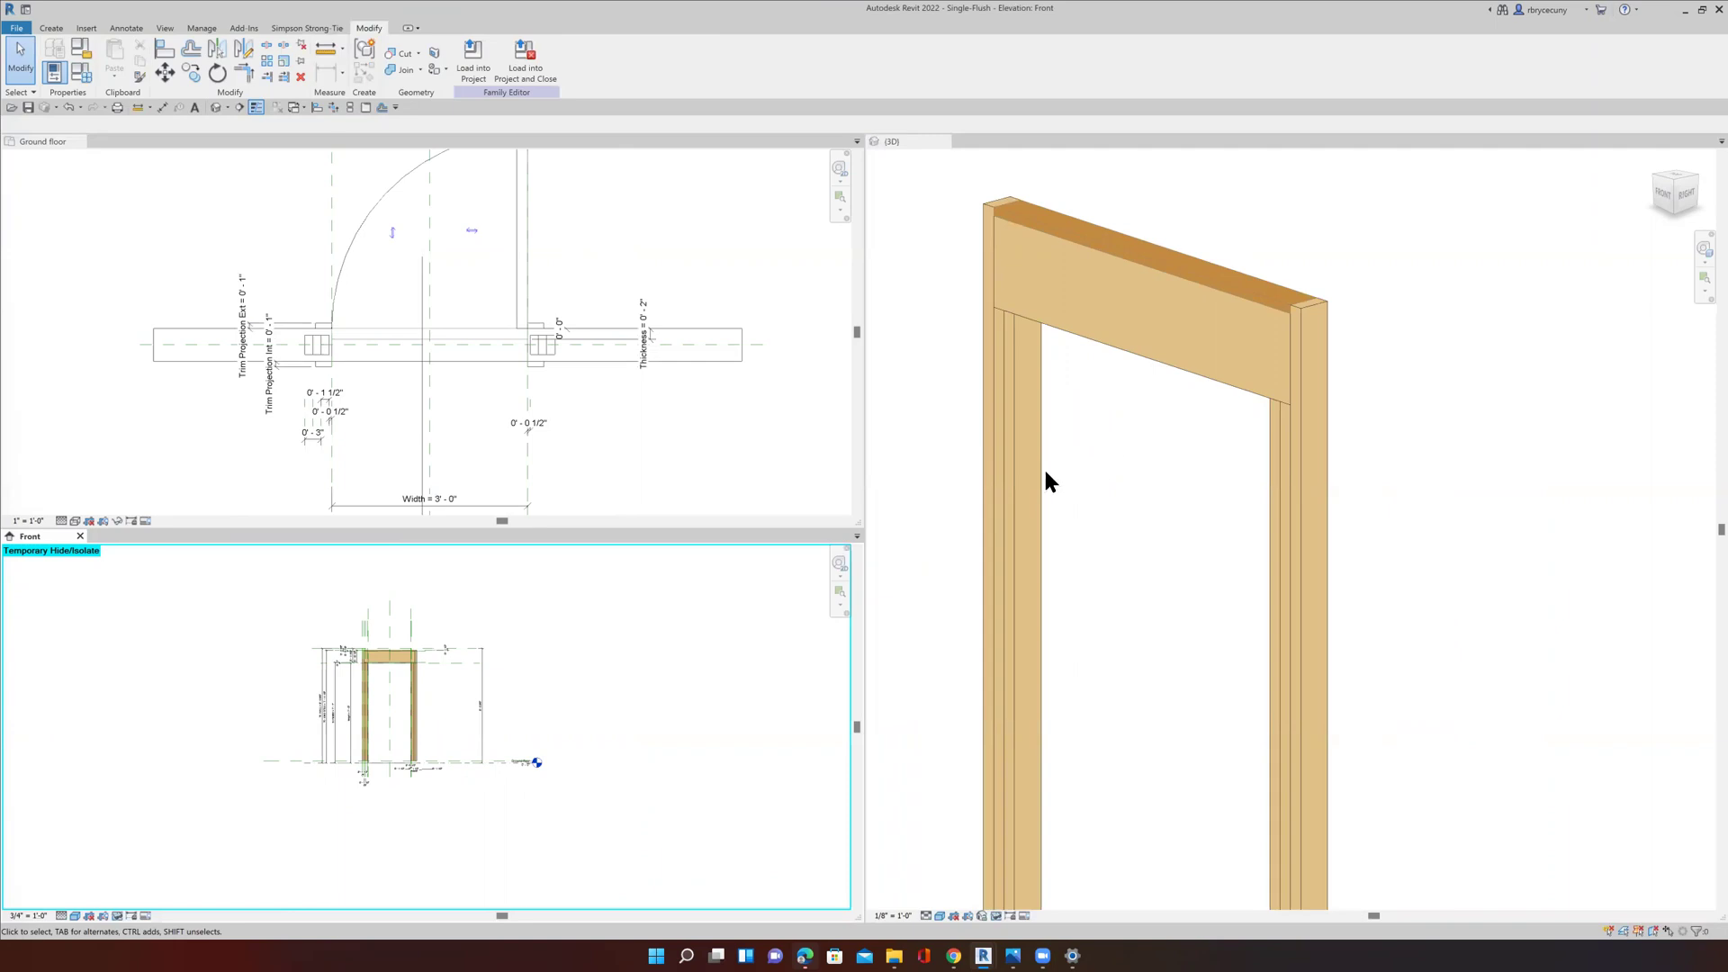
Step: Review the resized opening in the ground floor plan, and view the house framing image 1.jpg in Photos
{"action": "left_click", "coordinate": [694, 466]}
{"action": "scroll", "coordinate": [694, 479], "scroll_direction": "down", "scroll_amount": 2}
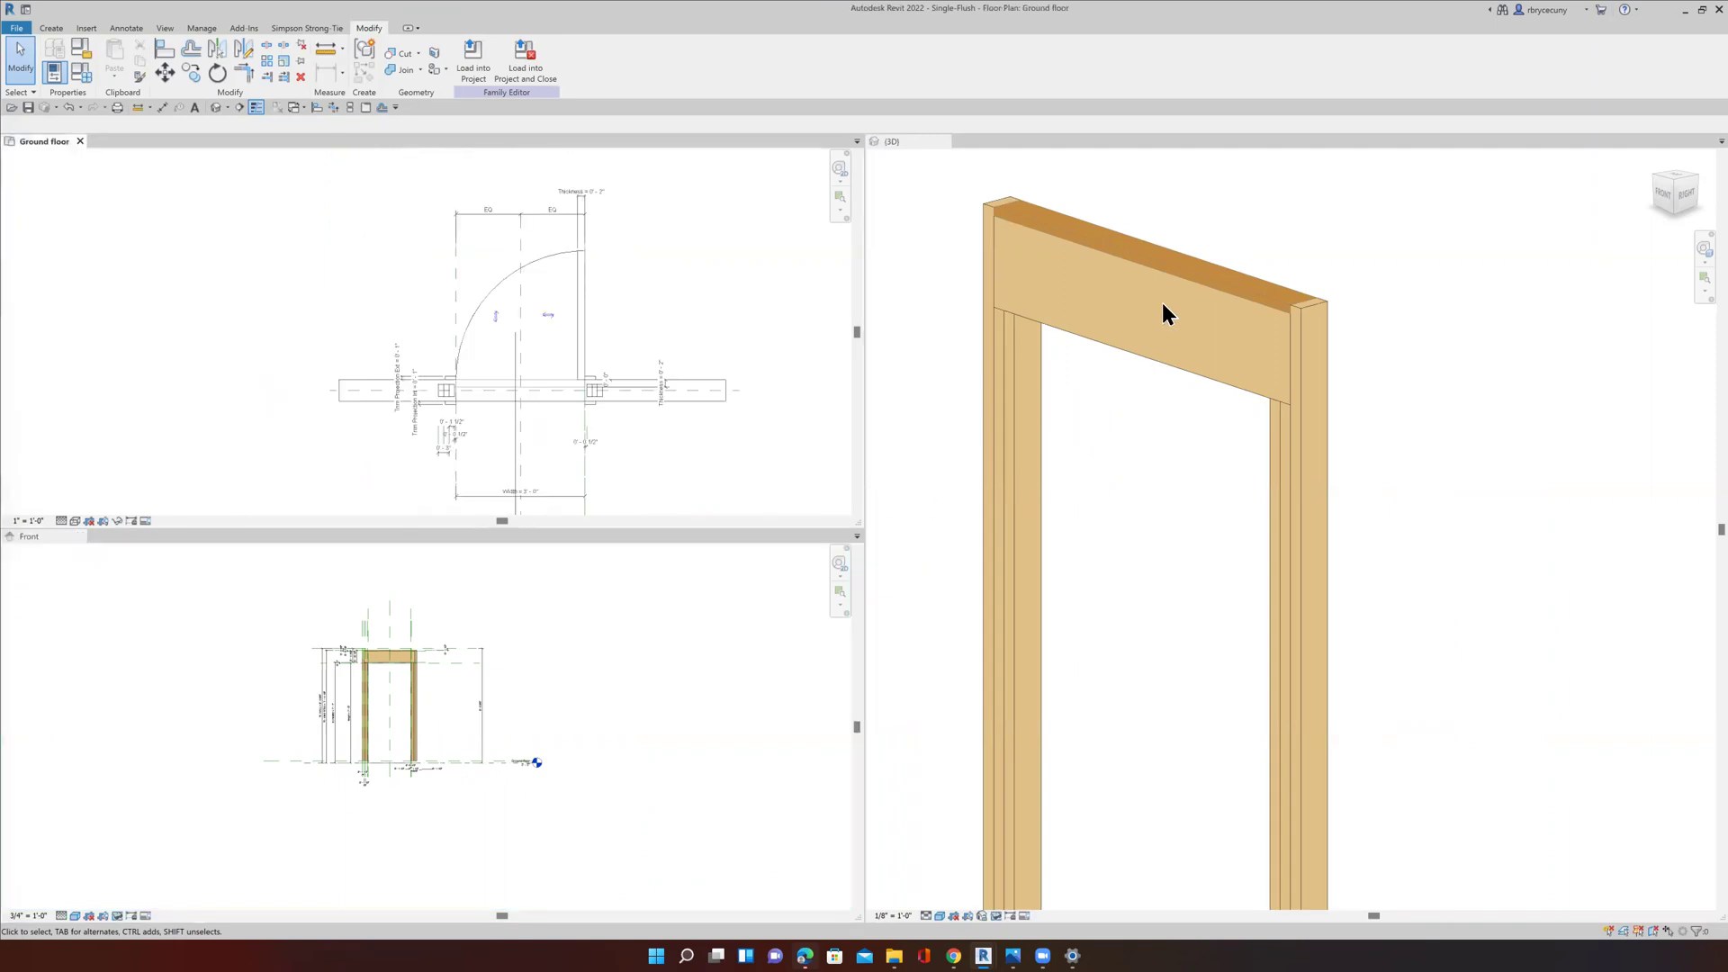
{"action": "scroll", "coordinate": [573, 364], "scroll_direction": "up", "scroll_amount": 1}
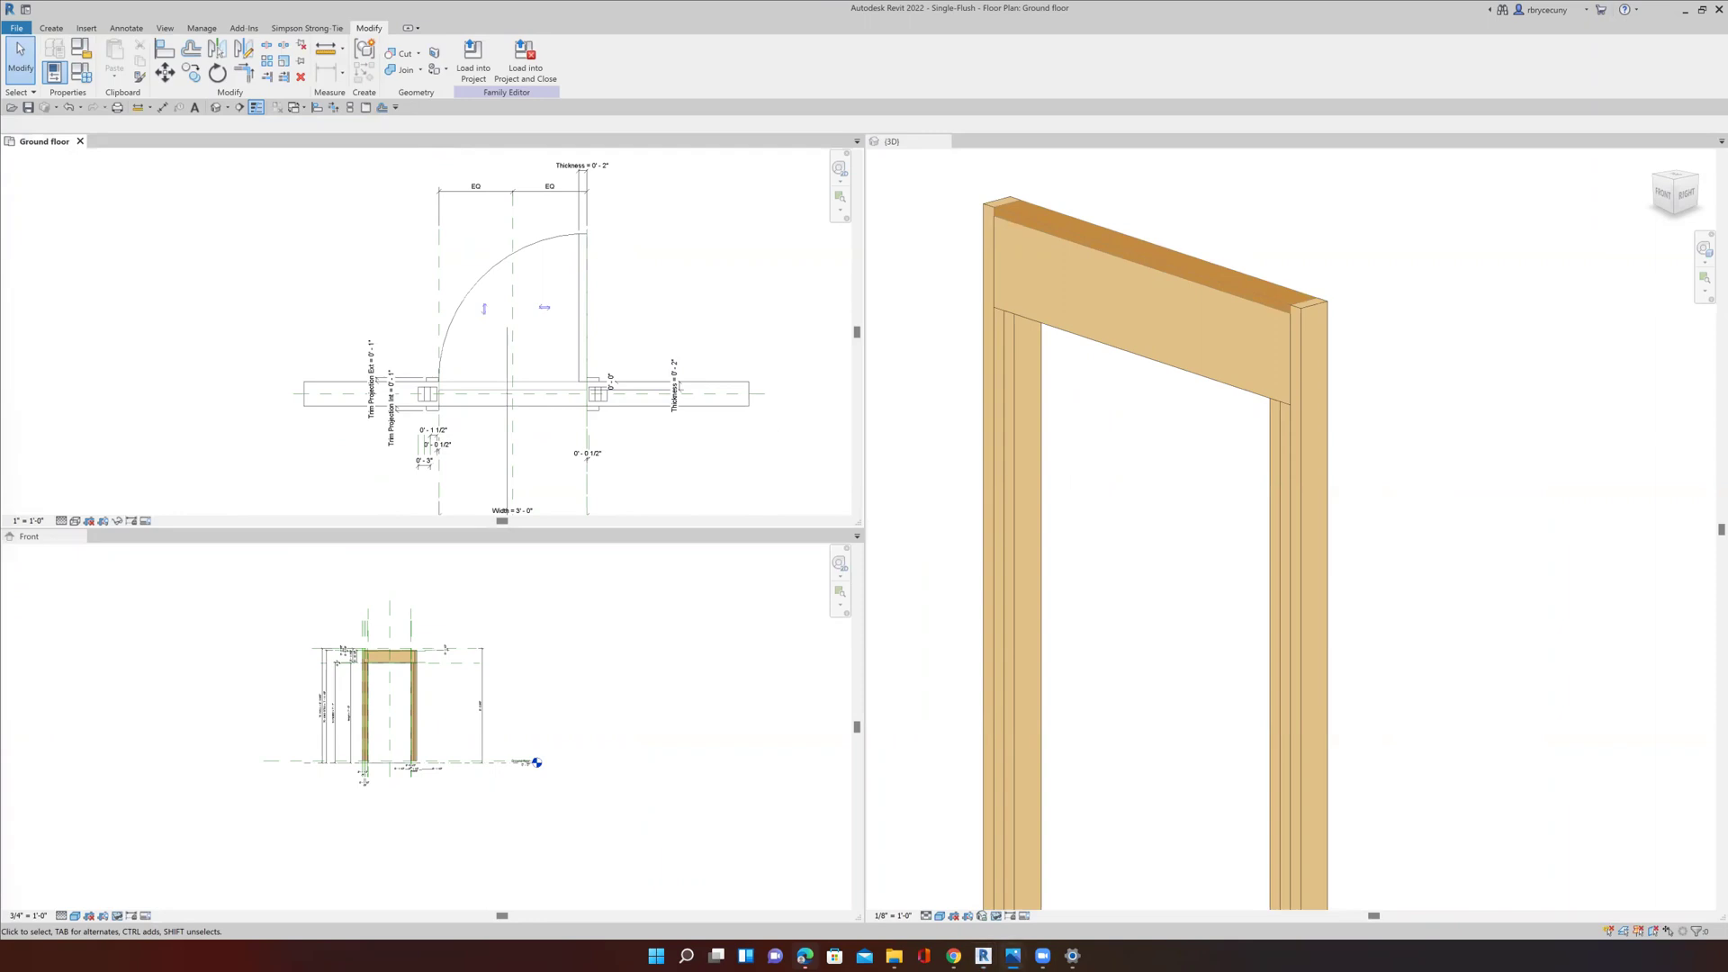
{"action": "left_click", "coordinate": [1012, 956]}
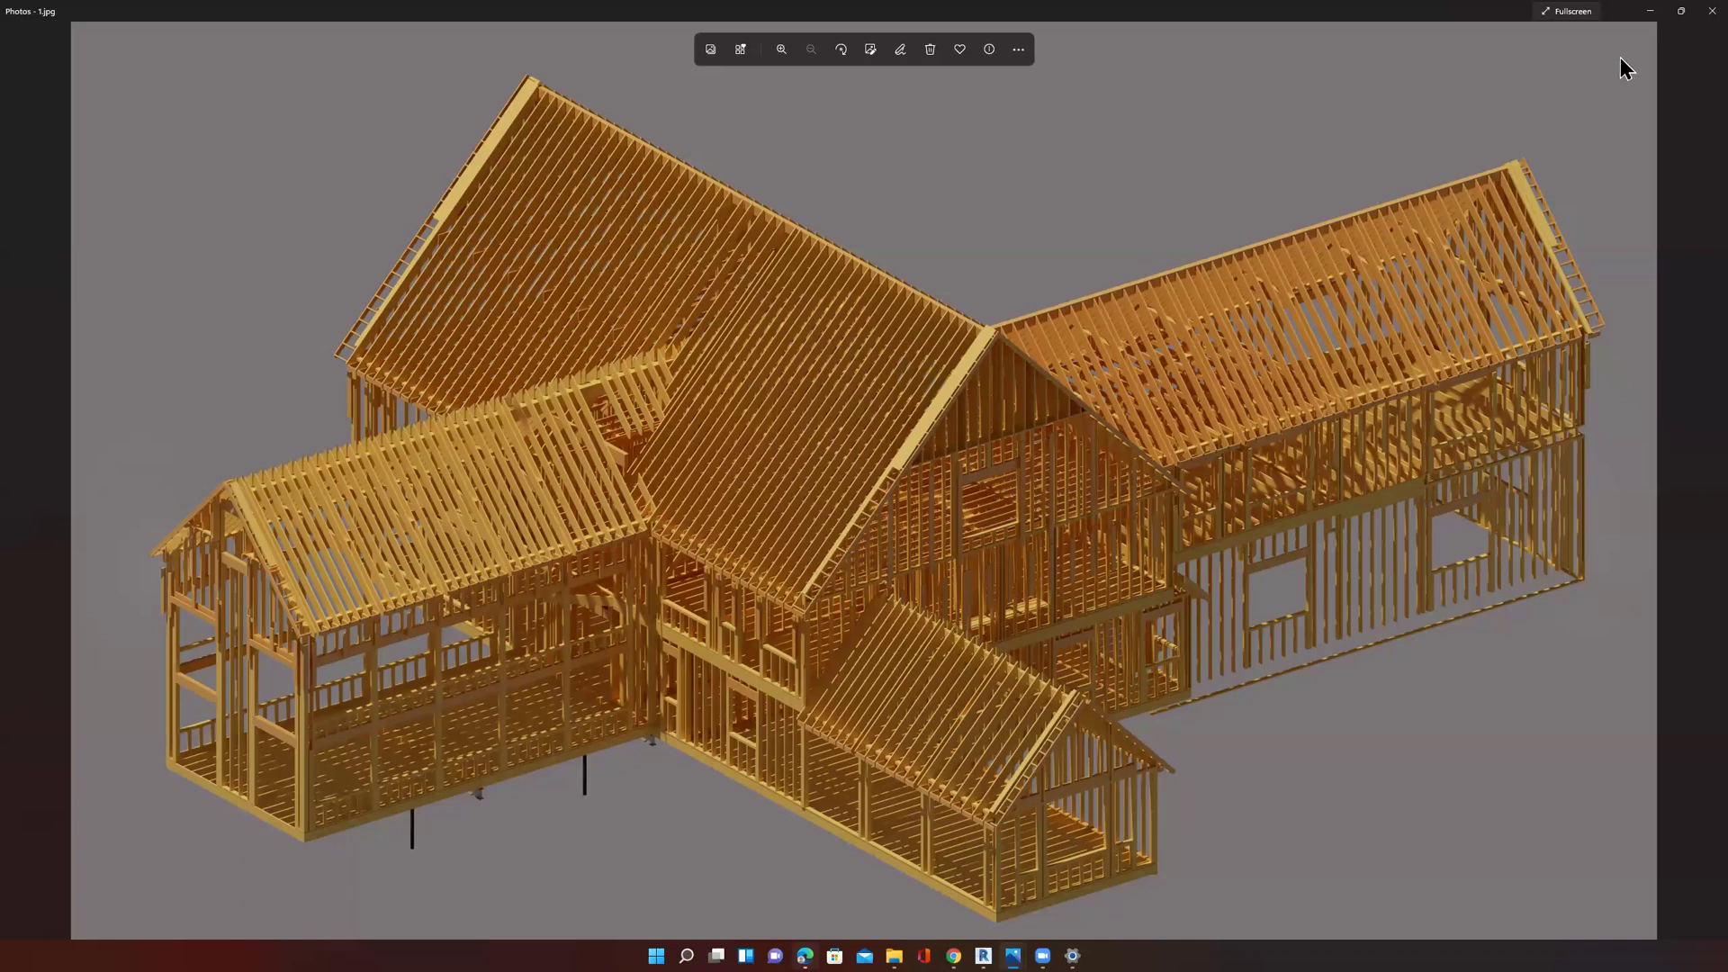
{"action": "left_click", "coordinate": [1650, 13]}
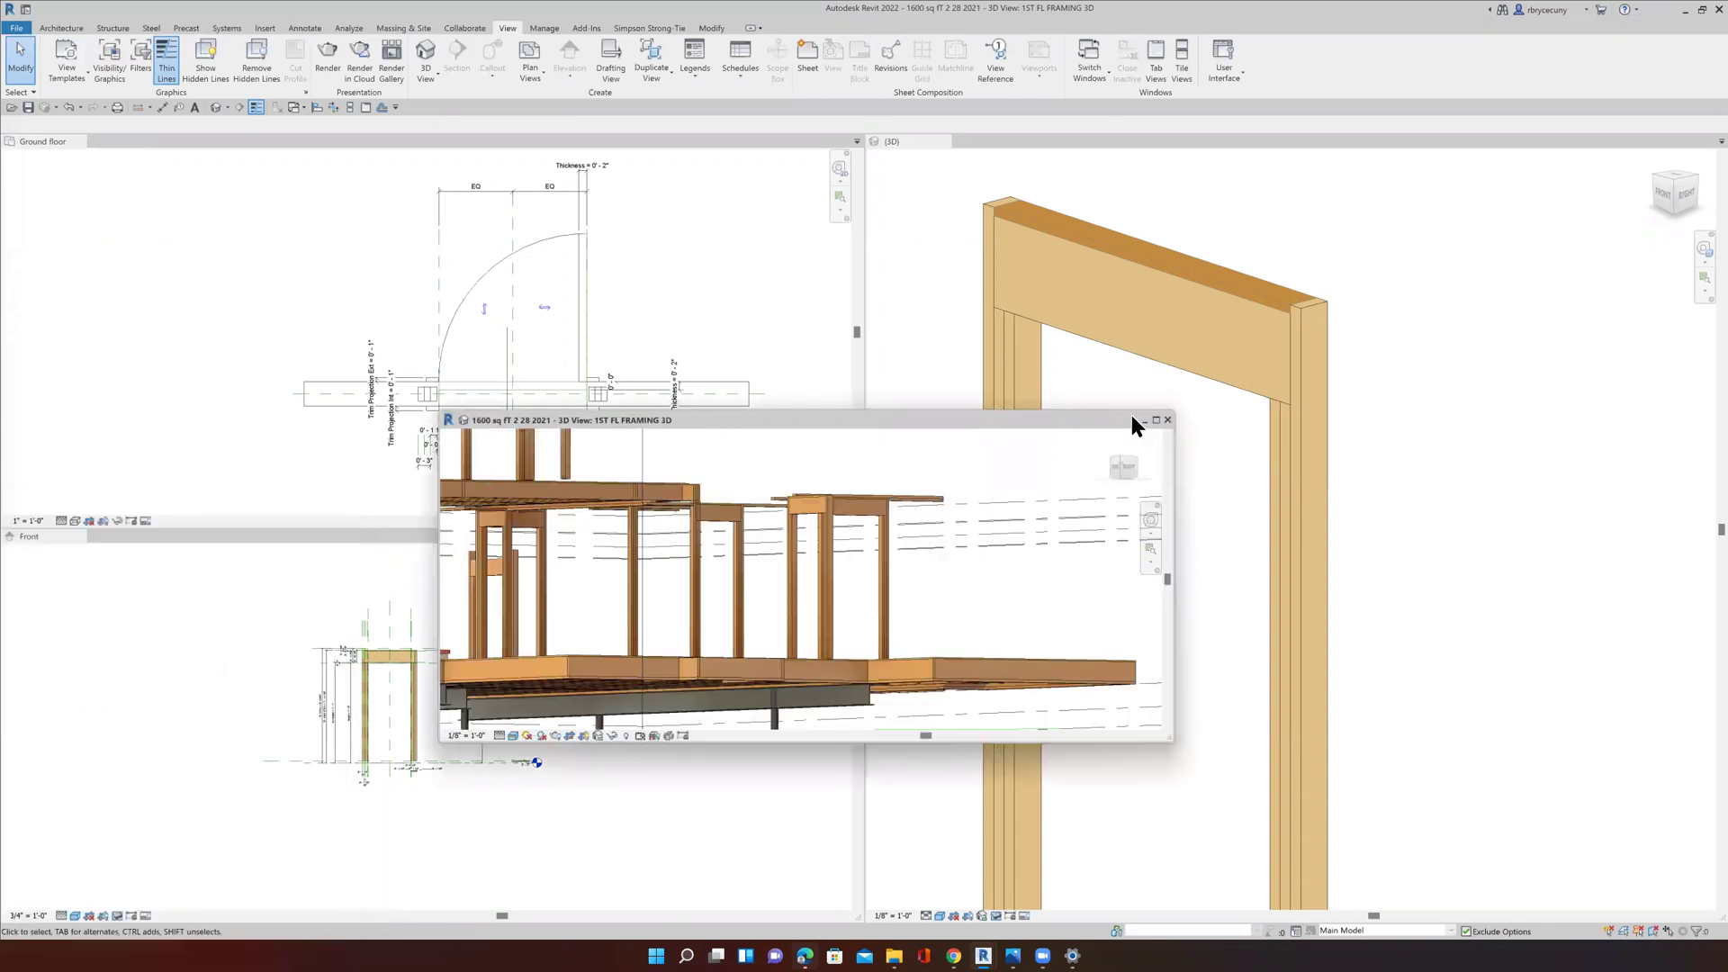
Step: Maximize the project's 1ST FL FRAMING 3D view and examine the door framing on the first floor deck
{"action": "left_click", "coordinate": [1155, 418]}
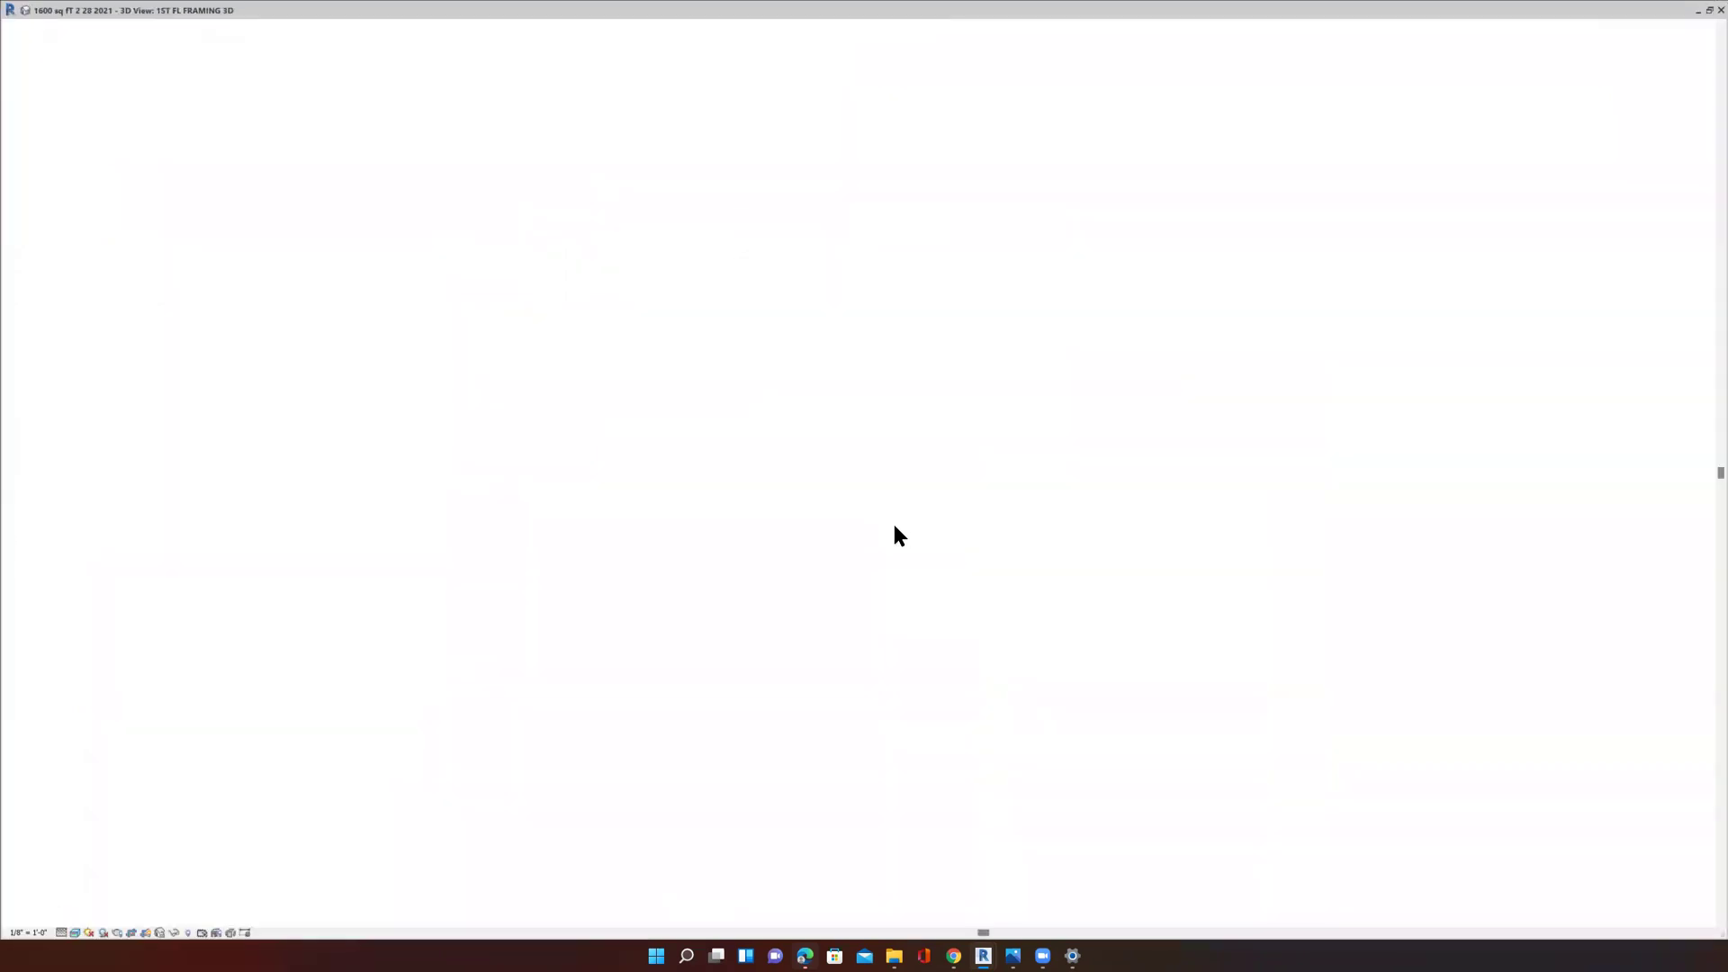
{"action": "scroll", "coordinate": [840, 520], "scroll_direction": "down", "scroll_amount": 5}
{"action": "scroll", "coordinate": [578, 429], "scroll_direction": "down", "scroll_amount": 1}
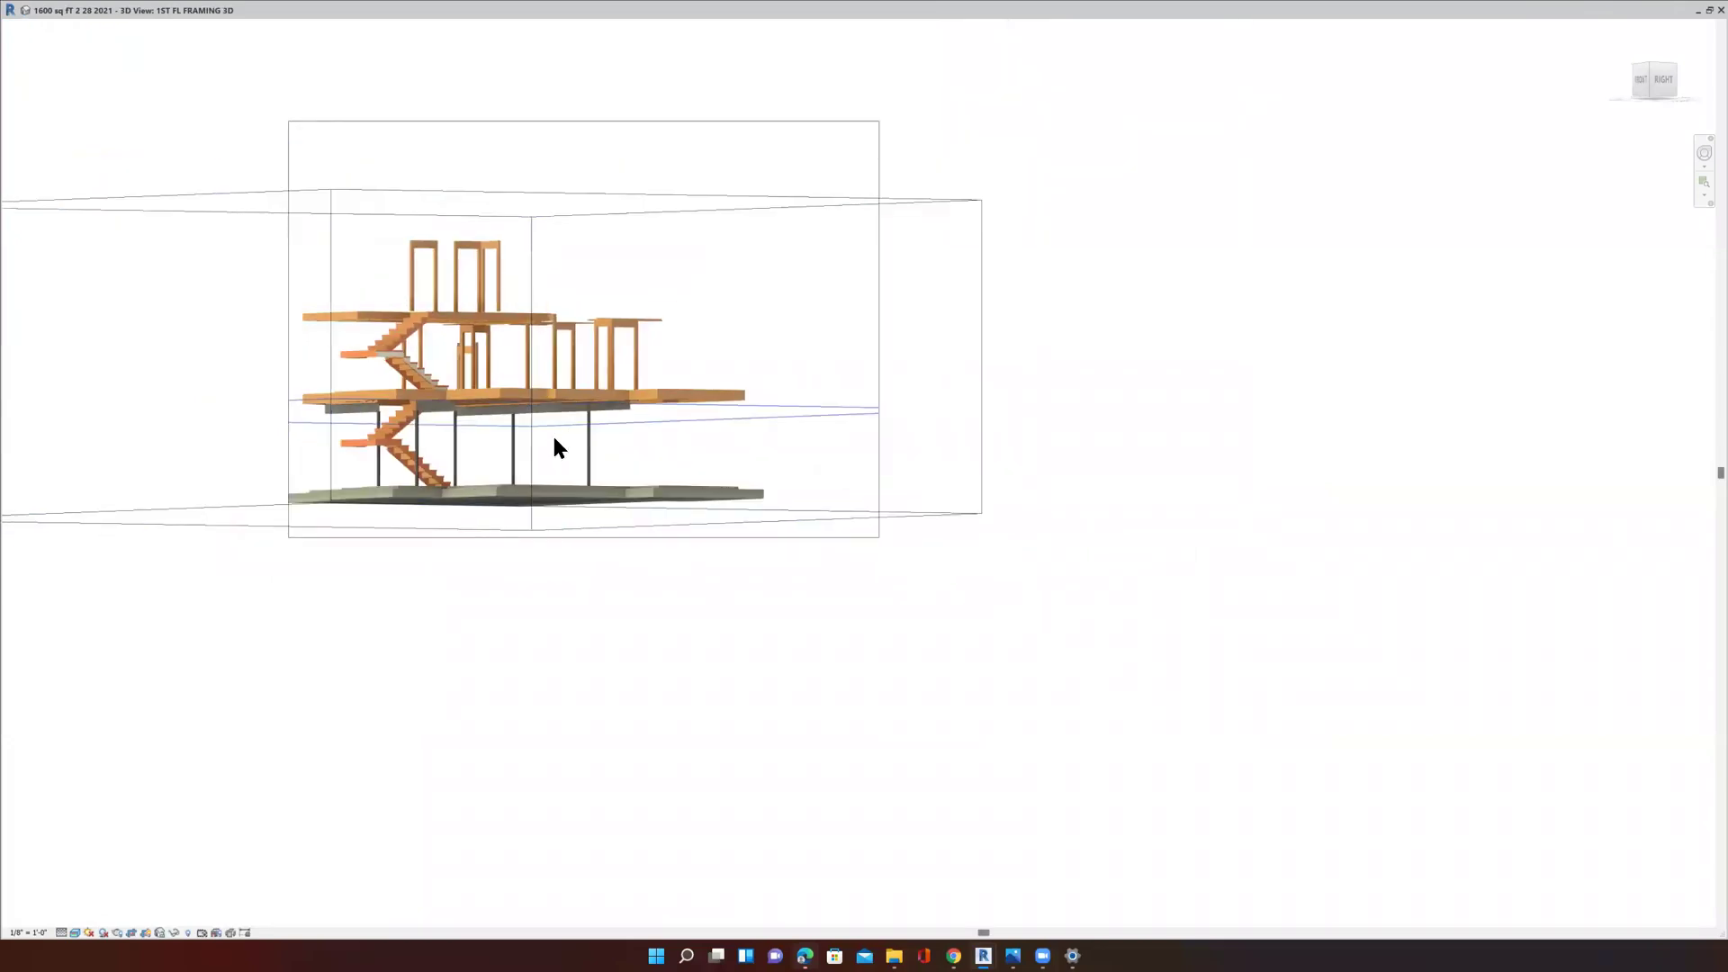
{"action": "middle_click_drag", "start_coordinate": [590, 483], "coordinate": [583, 317], "text": "shift"}
{"action": "scroll", "coordinate": [584, 324], "scroll_direction": "up", "scroll_amount": 5}
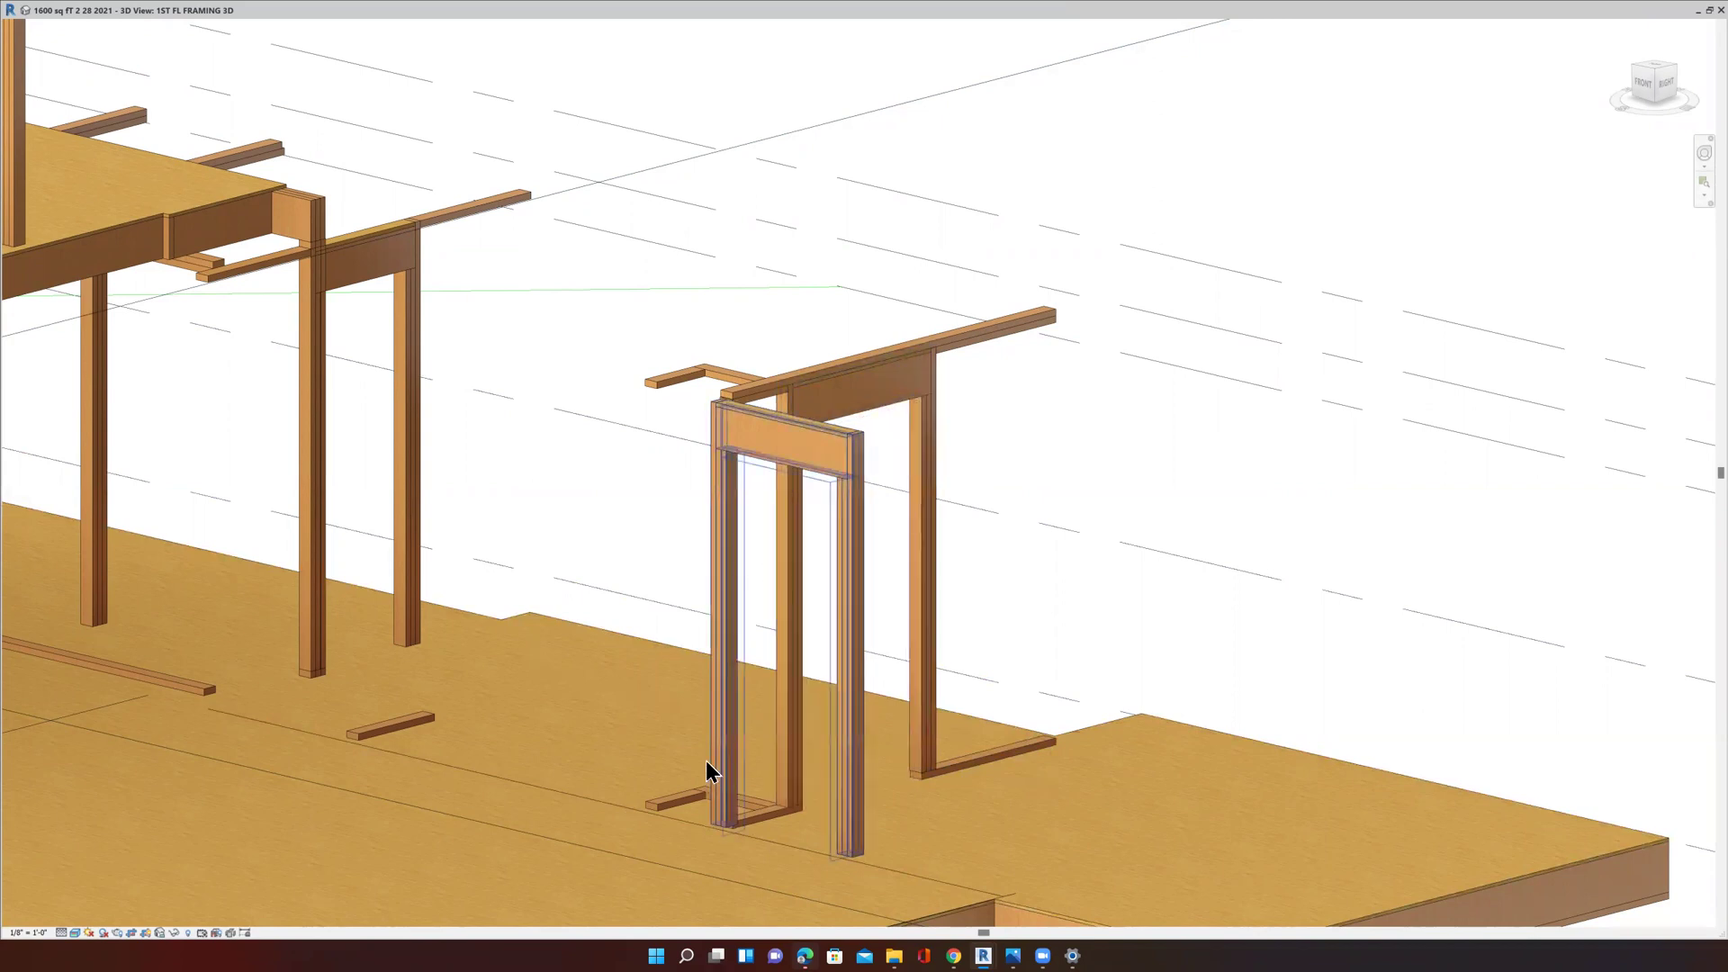
Step: Examine the upper-floor door frames in the framing 3D view, especially where two of them meet at the corner
{"action": "scroll", "coordinate": [407, 379], "scroll_direction": "down", "scroll_amount": 4}
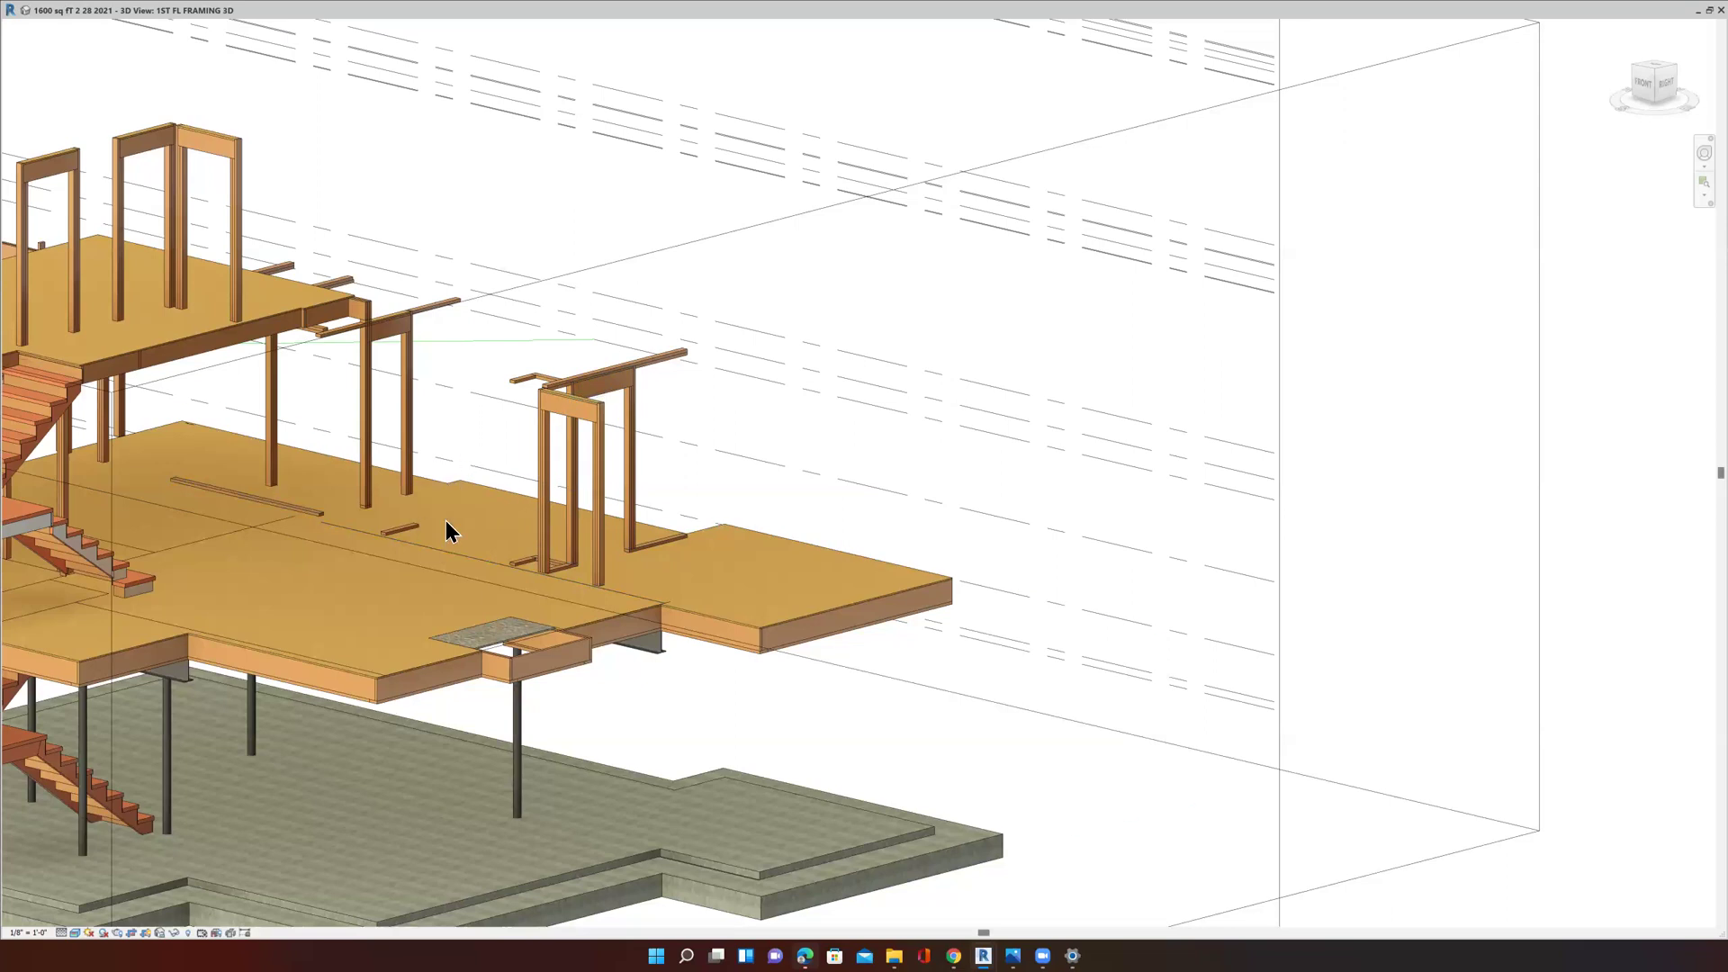
{"action": "scroll", "coordinate": [589, 513], "scroll_direction": "down", "scroll_amount": 3}
{"action": "scroll", "coordinate": [270, 288], "scroll_direction": "up", "scroll_amount": 2}
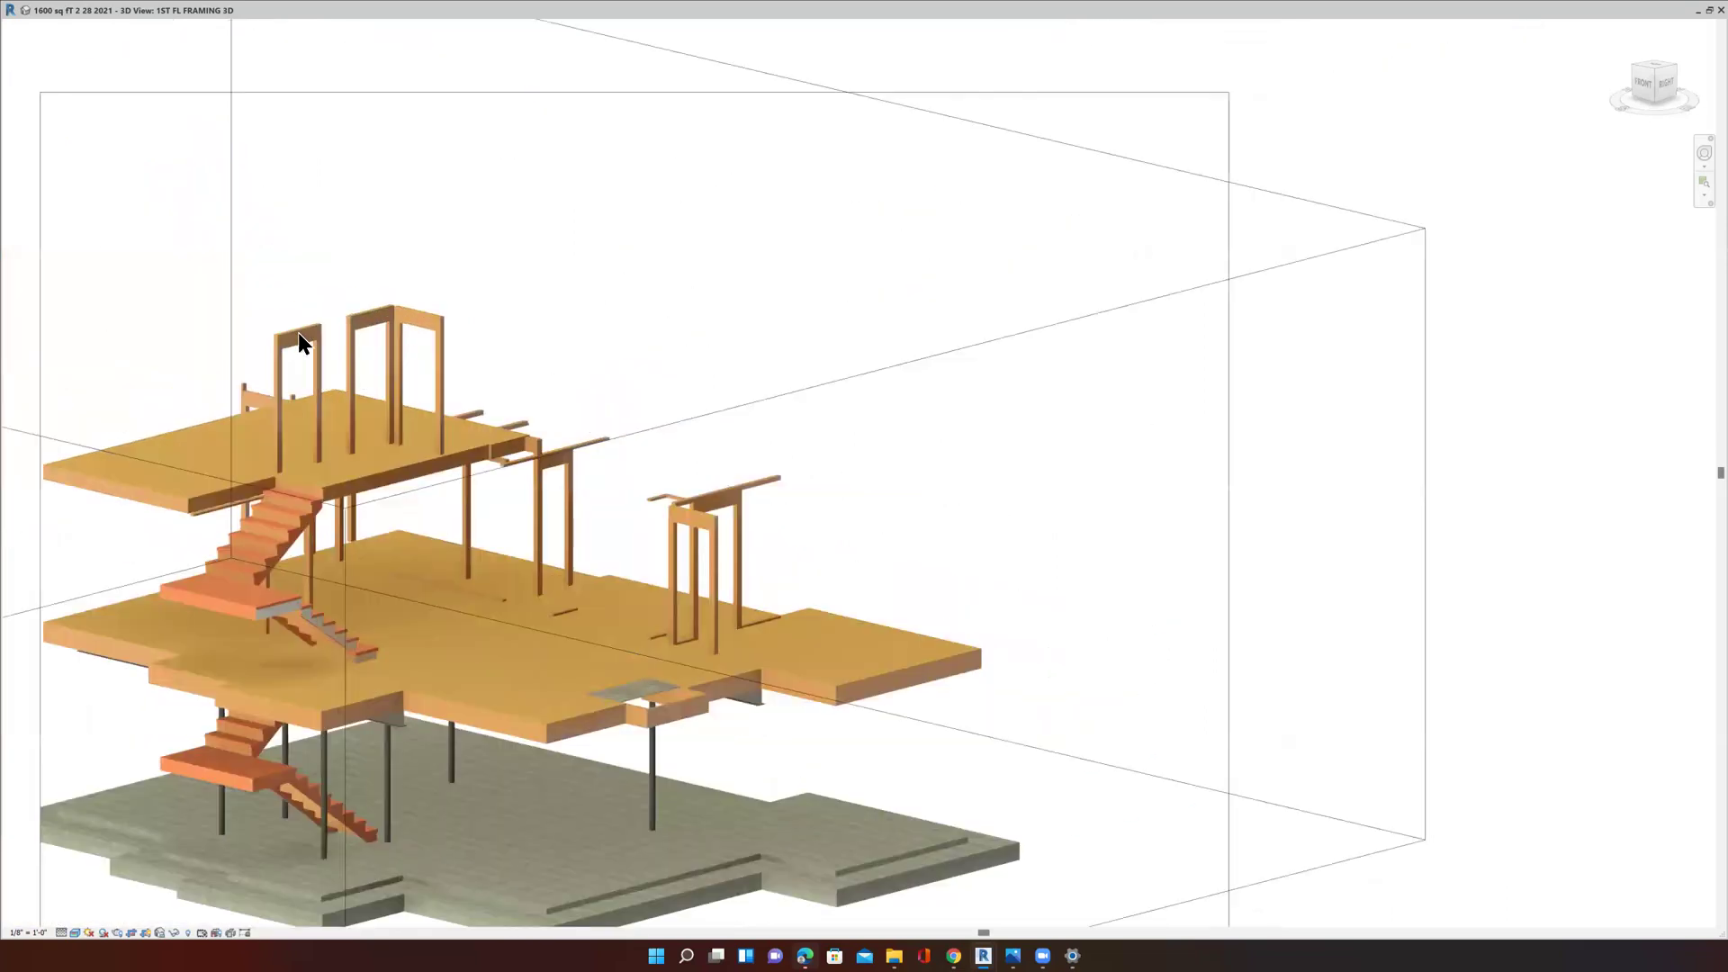
{"action": "scroll", "coordinate": [310, 360], "scroll_direction": "up", "scroll_amount": 3}
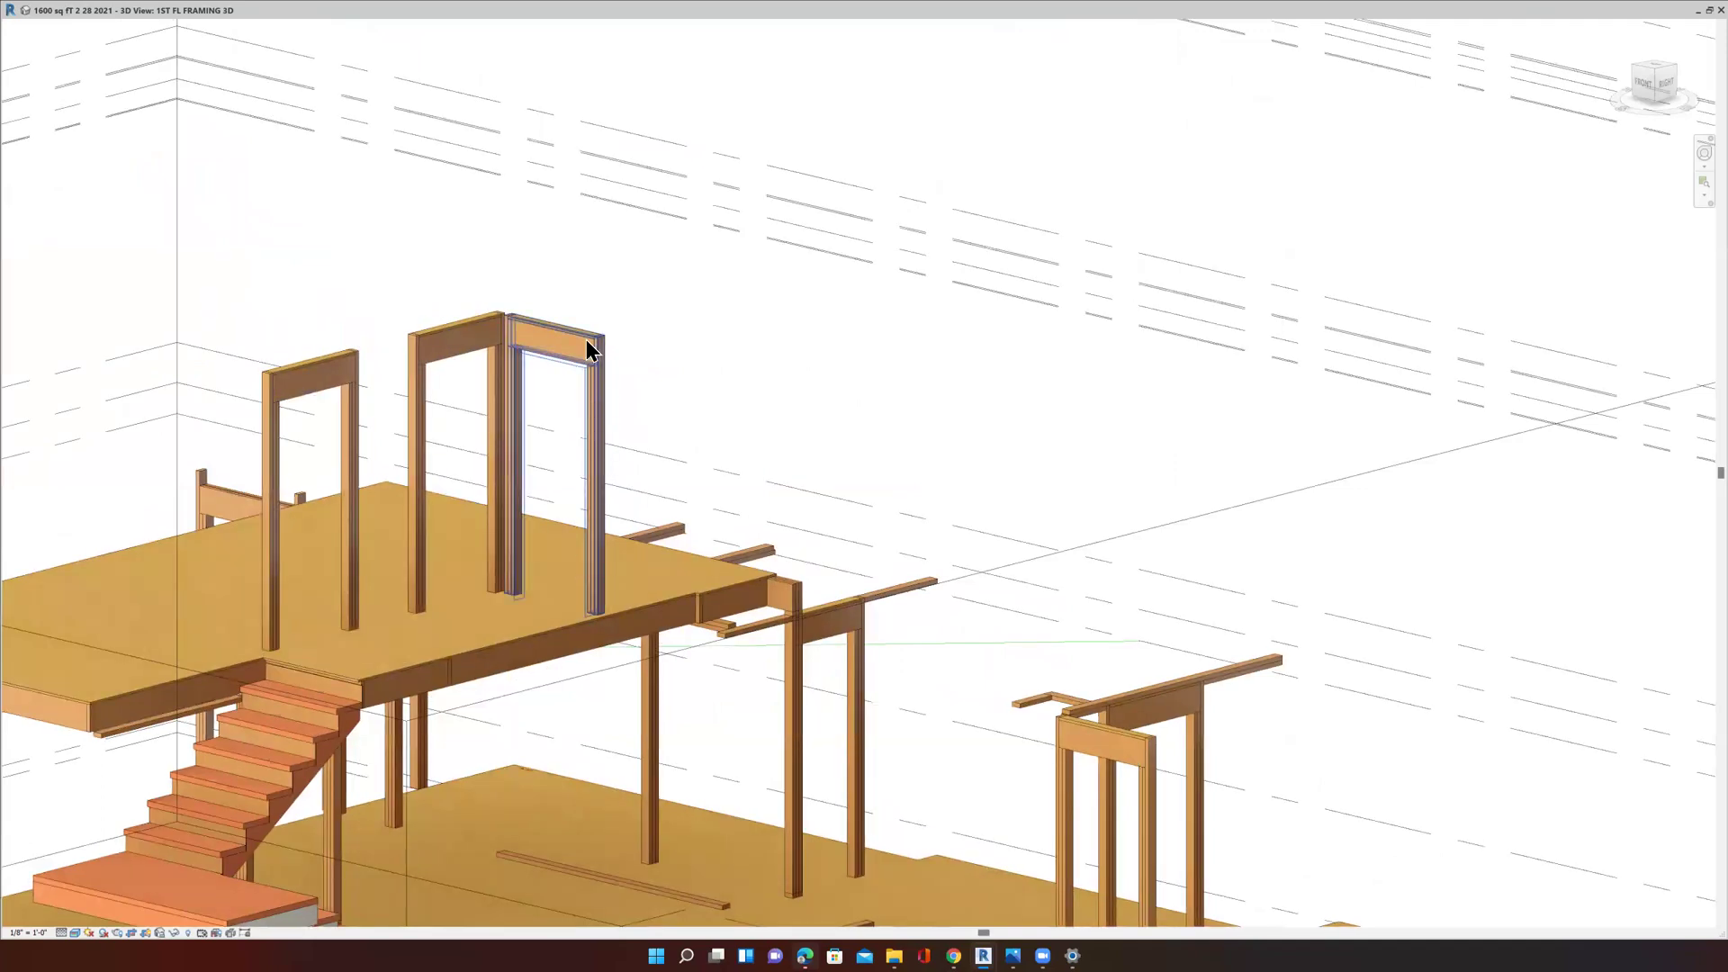
{"action": "scroll", "coordinate": [586, 342], "scroll_direction": "up", "scroll_amount": 3}
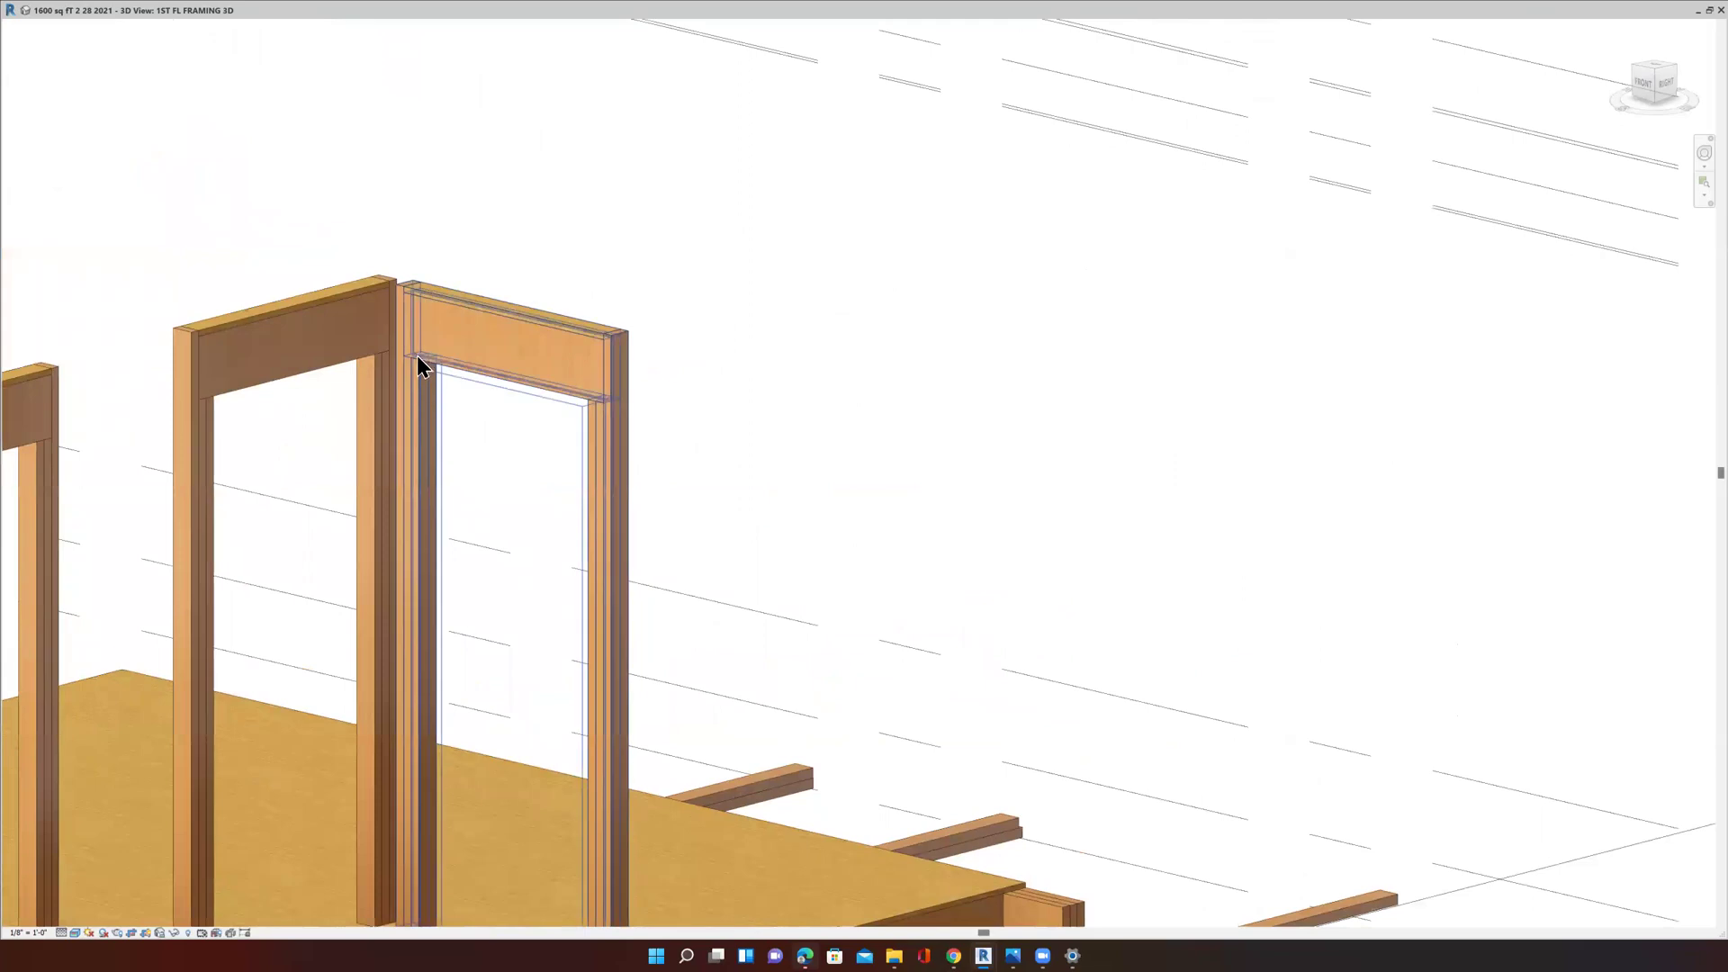
{"action": "scroll", "coordinate": [432, 405], "scroll_direction": "down", "scroll_amount": 3}
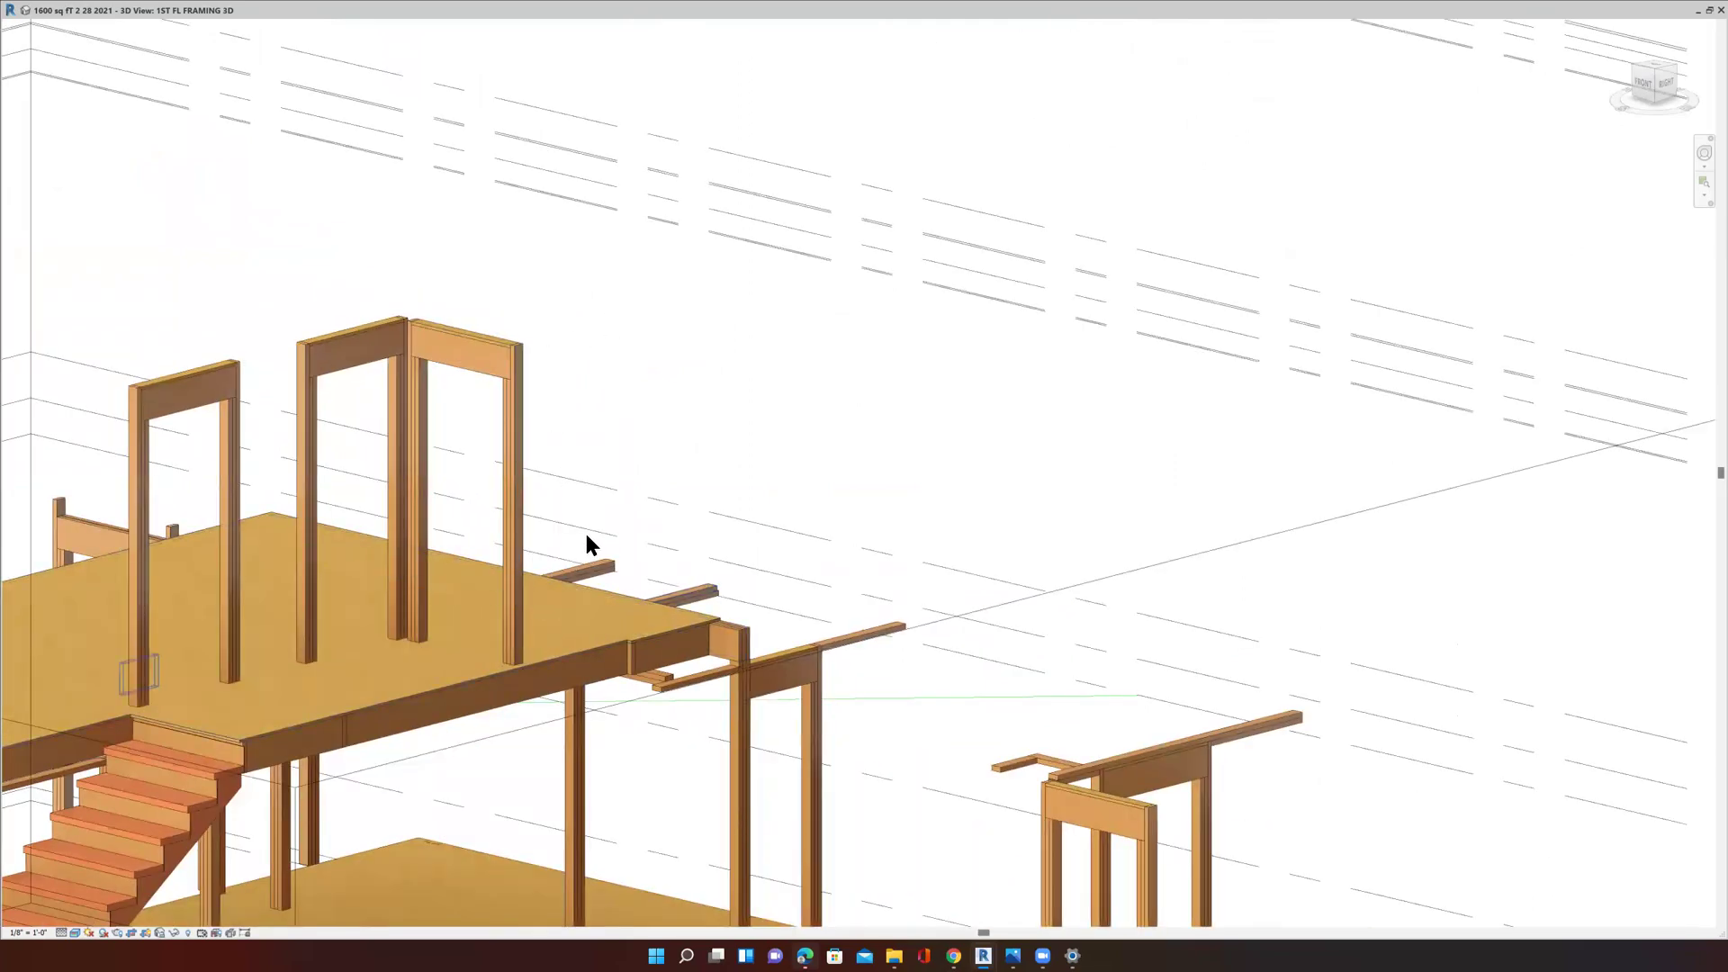
Step: Restore the tiled door family views and examine the doubled jamb studs in the Ground floor plan
{"action": "left_click", "coordinate": [1695, 10]}
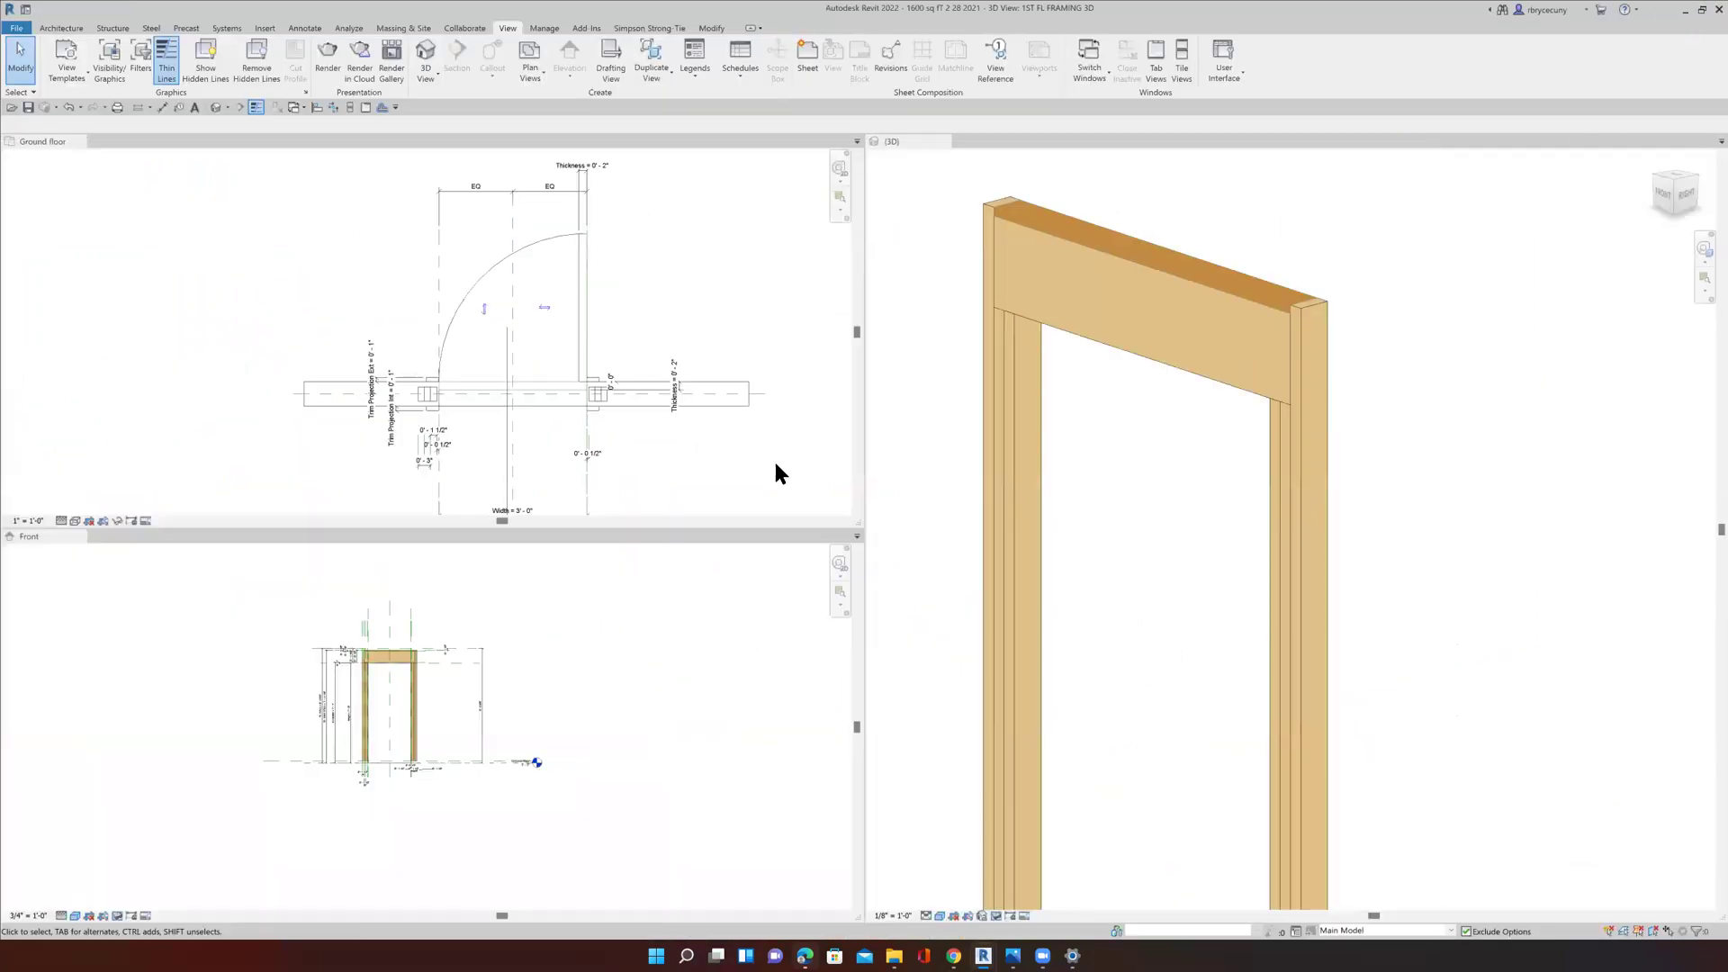
{"action": "scroll", "coordinate": [611, 392], "scroll_direction": "up", "scroll_amount": 6}
{"action": "scroll", "coordinate": [531, 418], "scroll_direction": "down", "scroll_amount": 2}
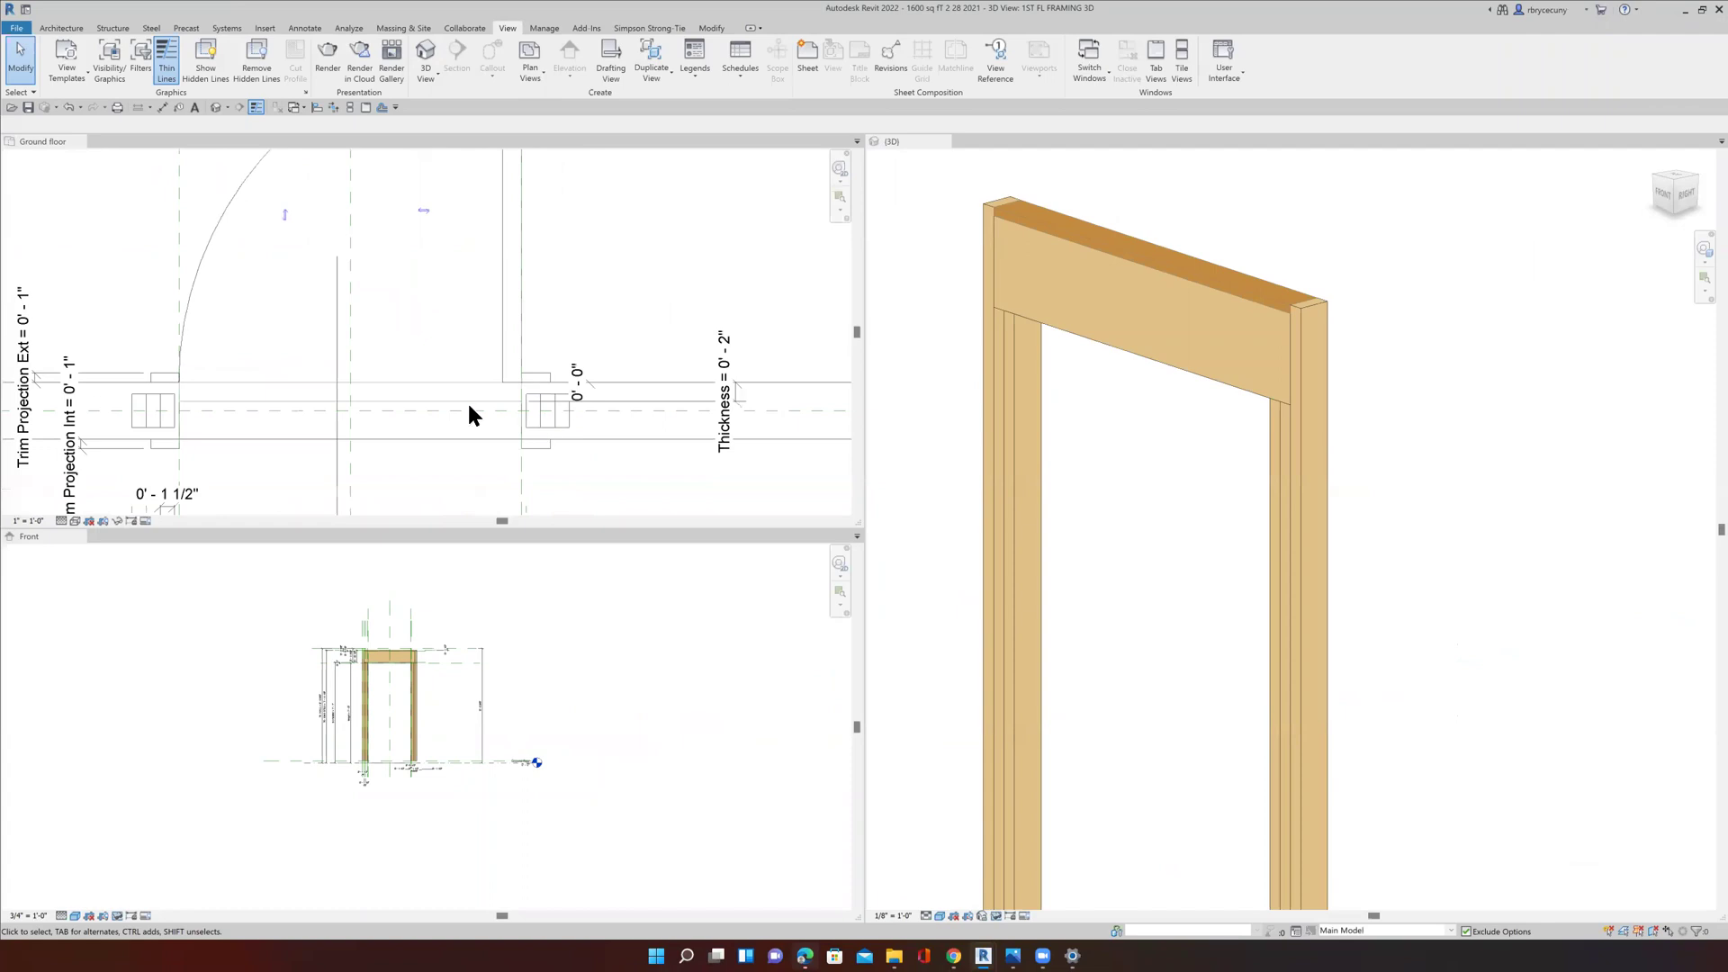
{"action": "left_click", "coordinate": [450, 430]}
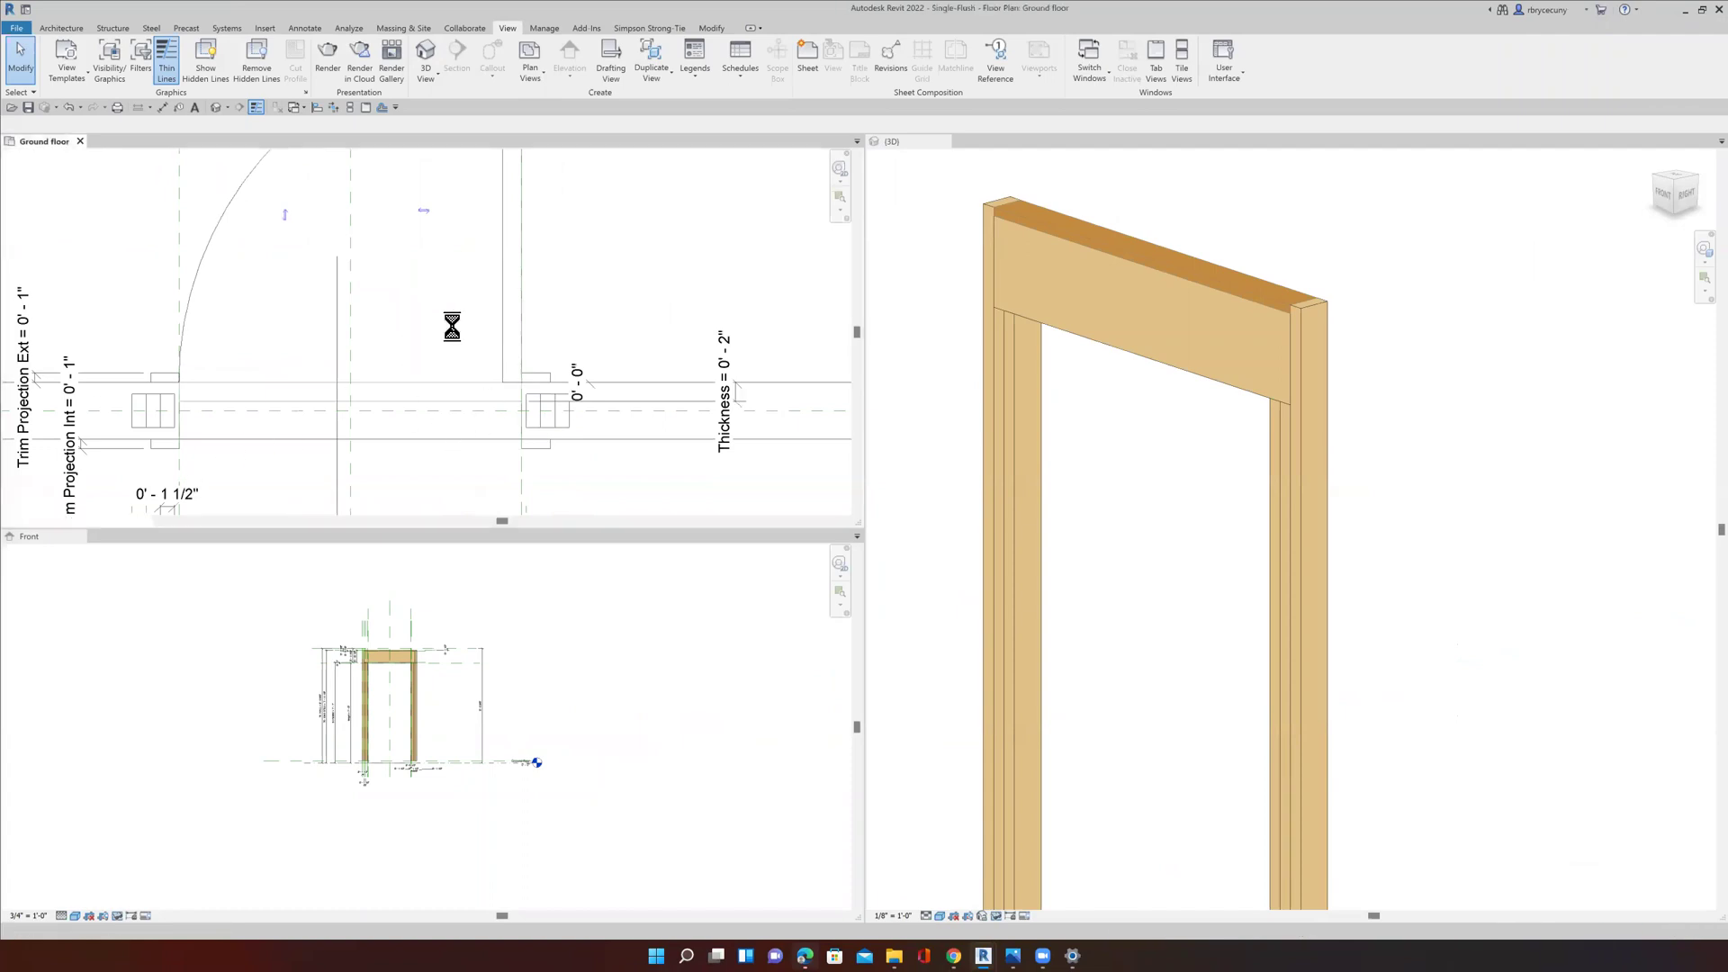
{"action": "scroll", "coordinate": [521, 373], "scroll_direction": "down", "scroll_amount": 3}
{"action": "scroll", "coordinate": [540, 391], "scroll_direction": "up", "scroll_amount": 3}
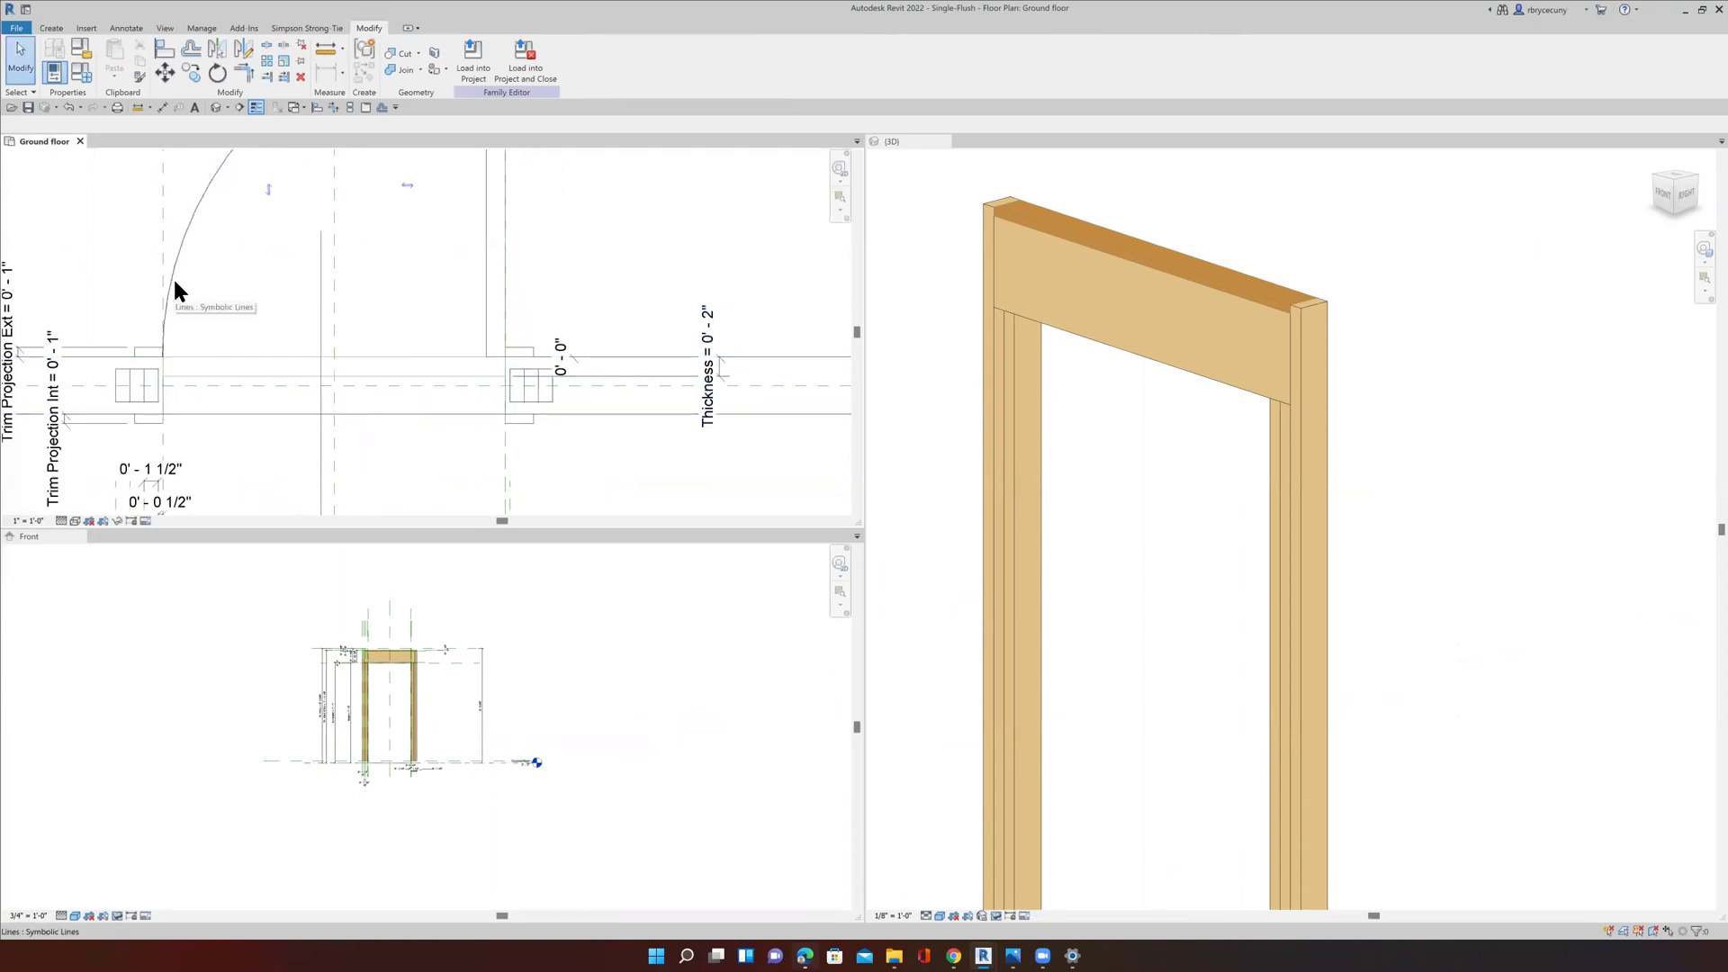
{"action": "scroll", "coordinate": [289, 369], "scroll_direction": "down", "scroll_amount": 3}
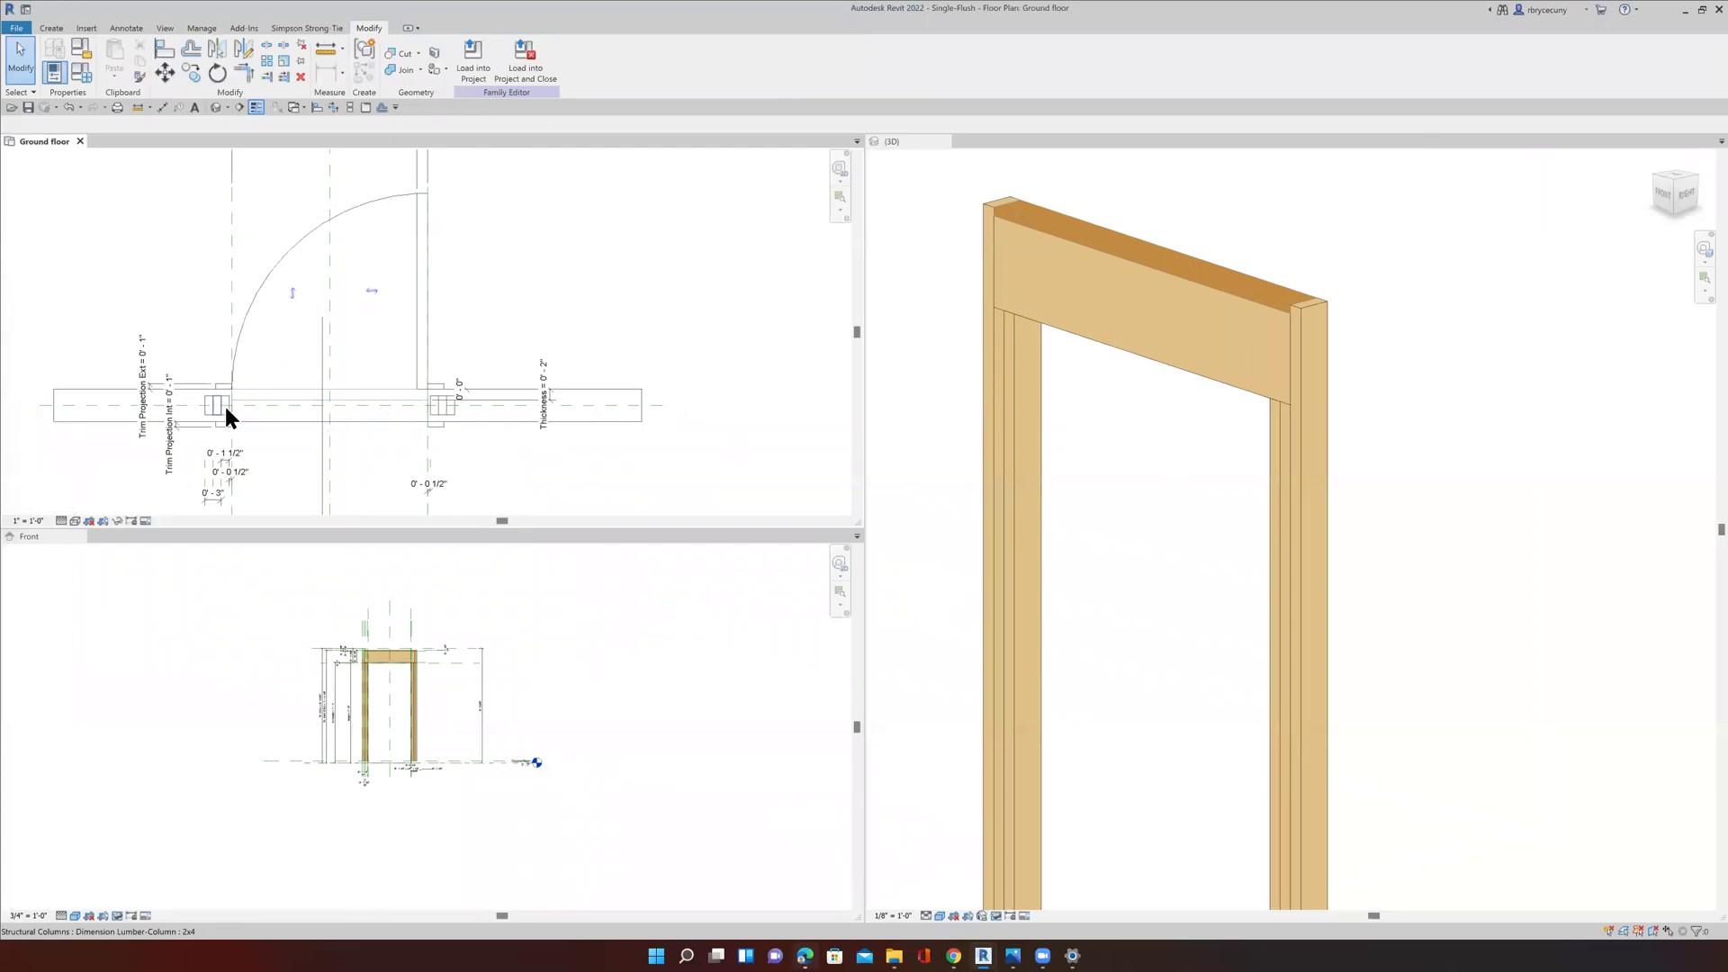
{"action": "scroll", "coordinate": [234, 405], "scroll_direction": "up", "scroll_amount": 2}
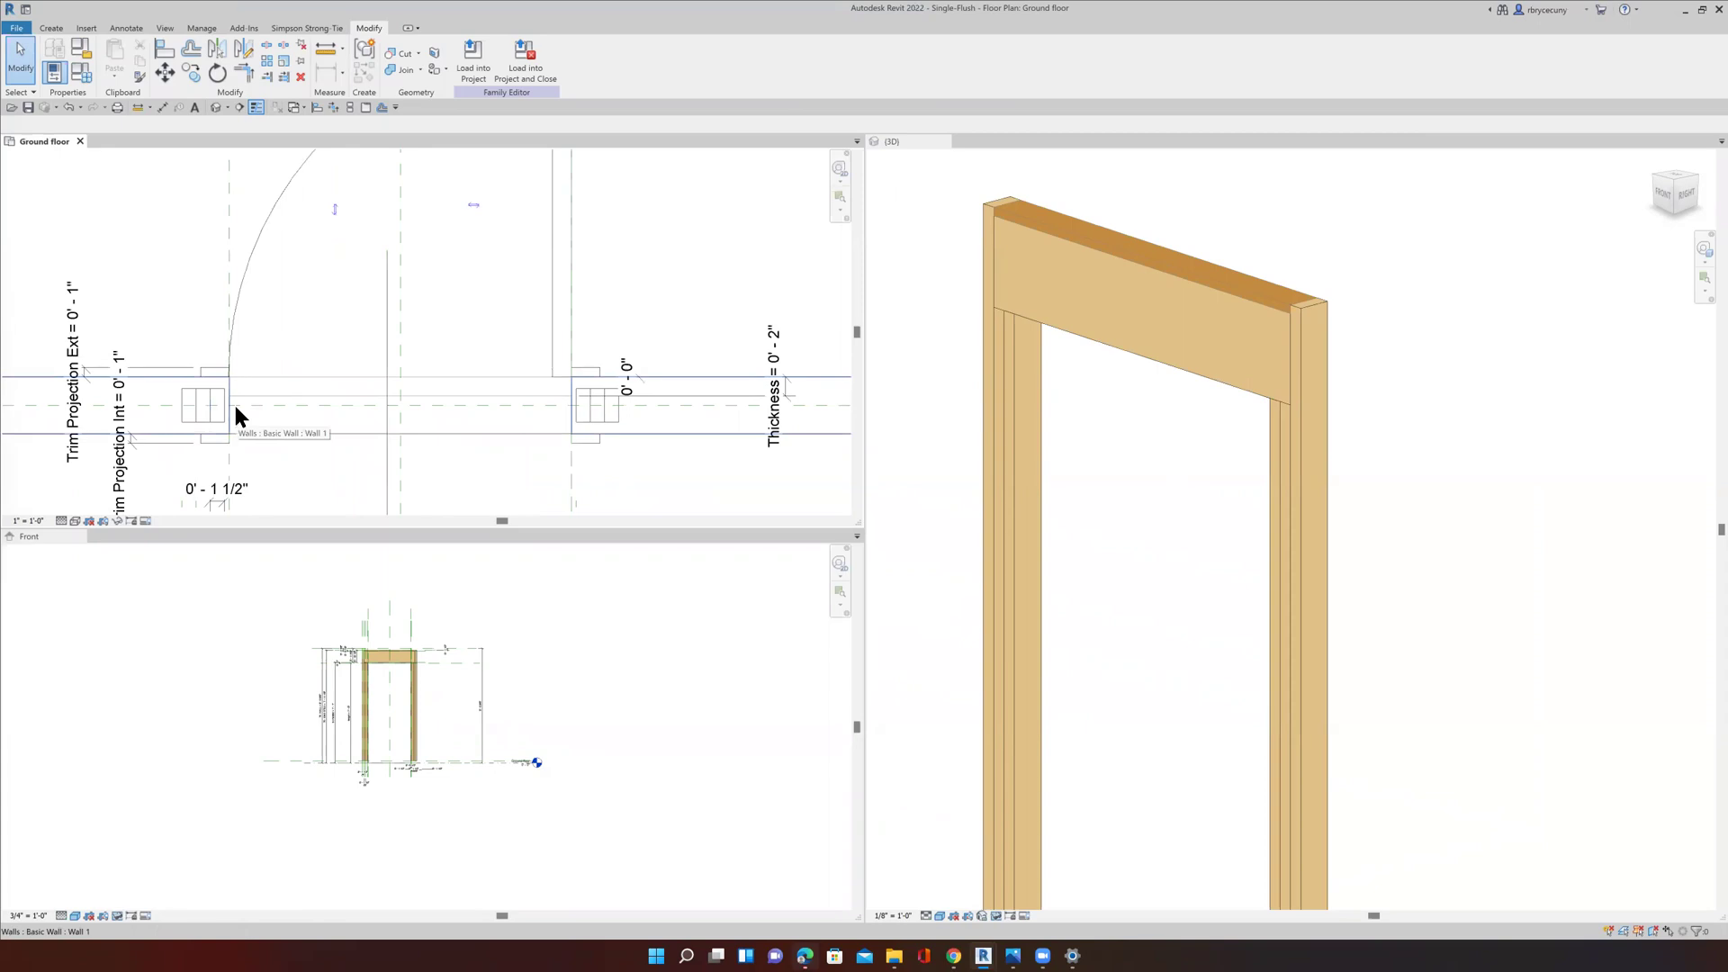
Step: Examine the height dimensions, header and king studs of the door framing in the Front elevation
{"action": "scroll", "coordinate": [343, 697], "scroll_direction": "up", "scroll_amount": 4}
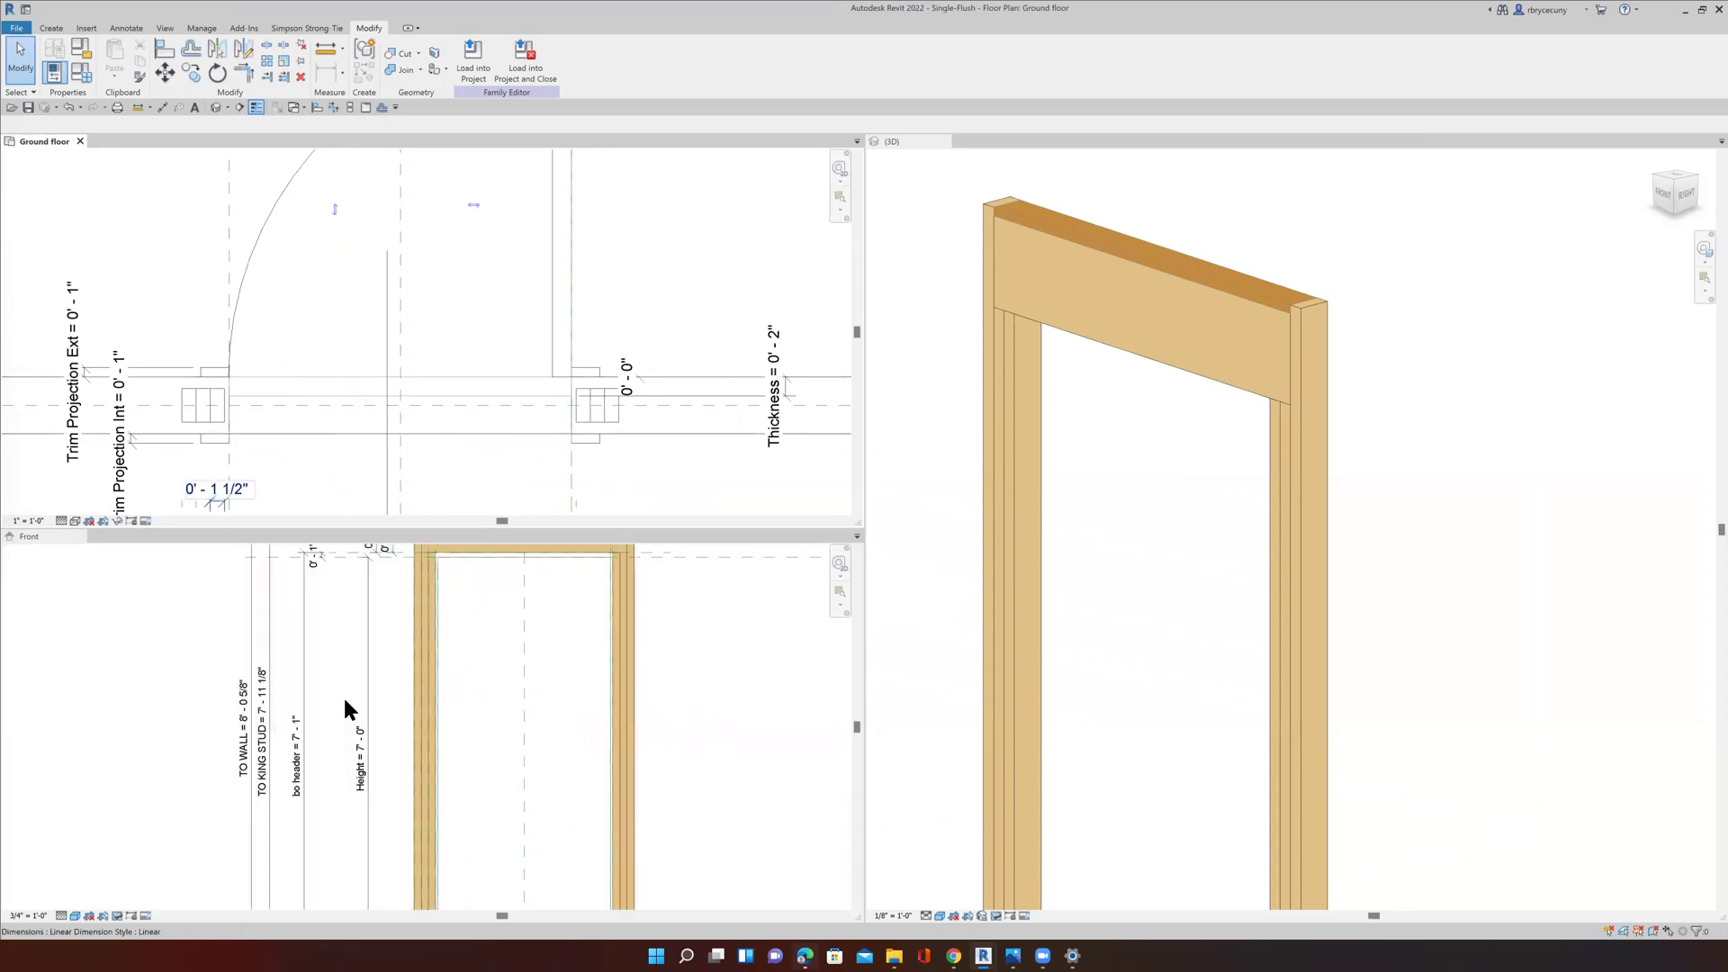
{"action": "left_click", "coordinate": [353, 770]}
{"action": "middle_click_drag", "start_coordinate": [397, 713], "coordinate": [371, 732]}
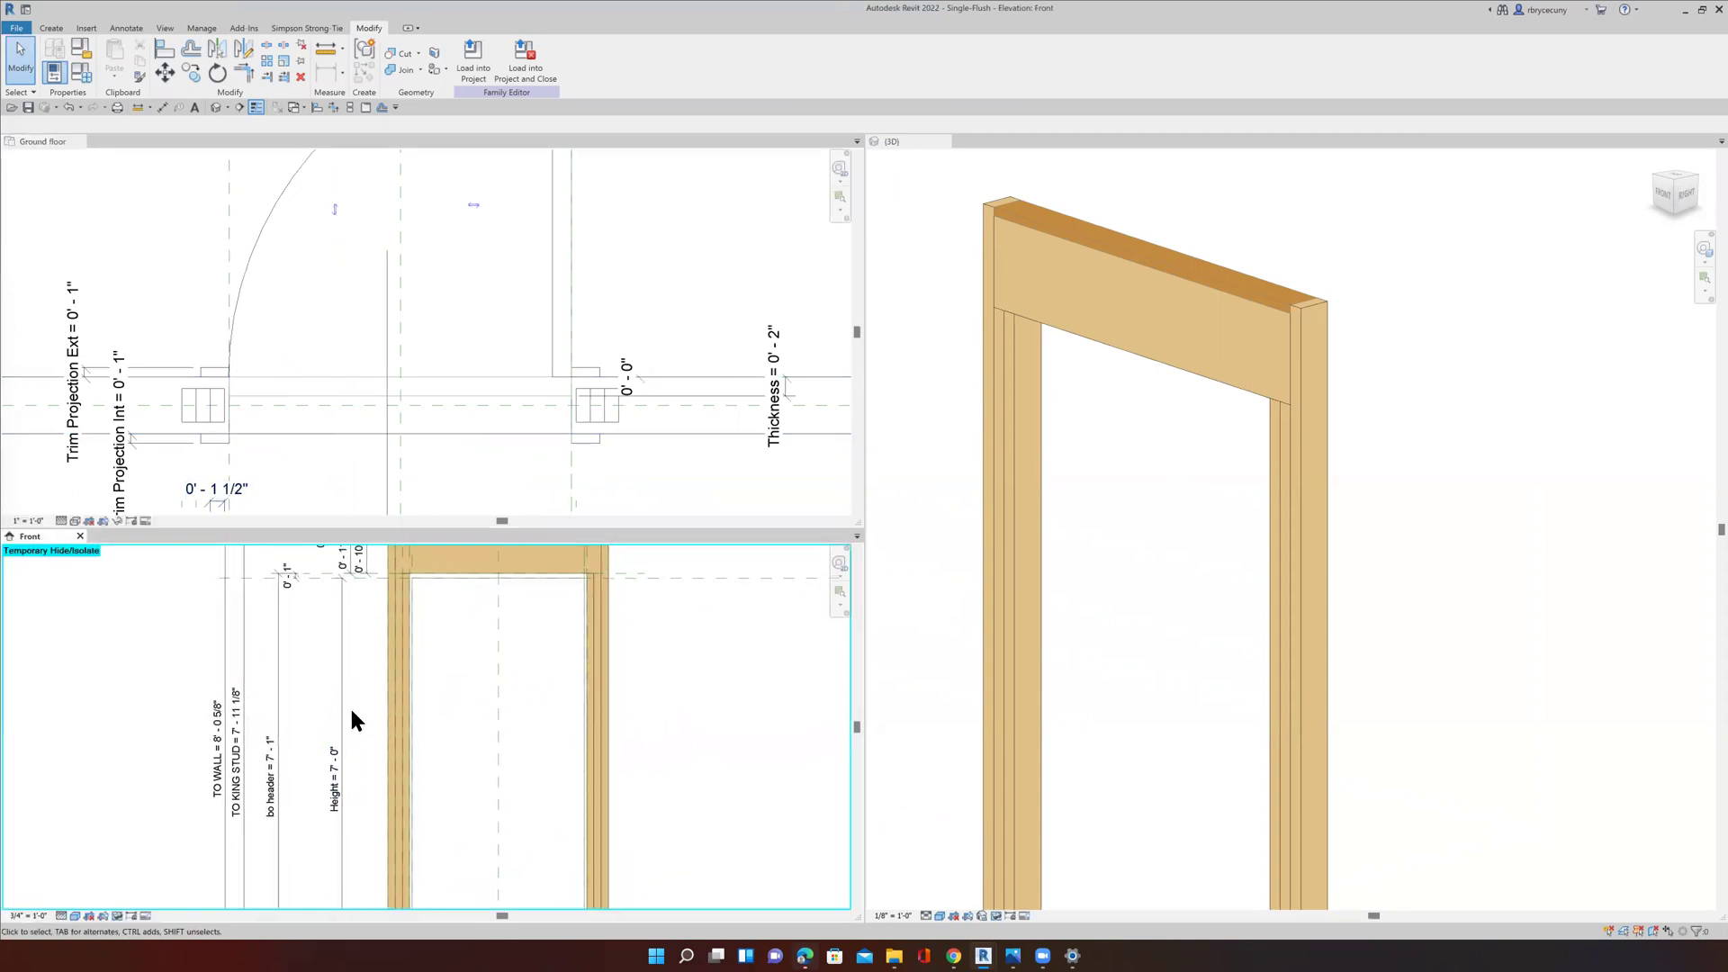
{"action": "middle_click_drag", "start_coordinate": [327, 594], "coordinate": [278, 603]}
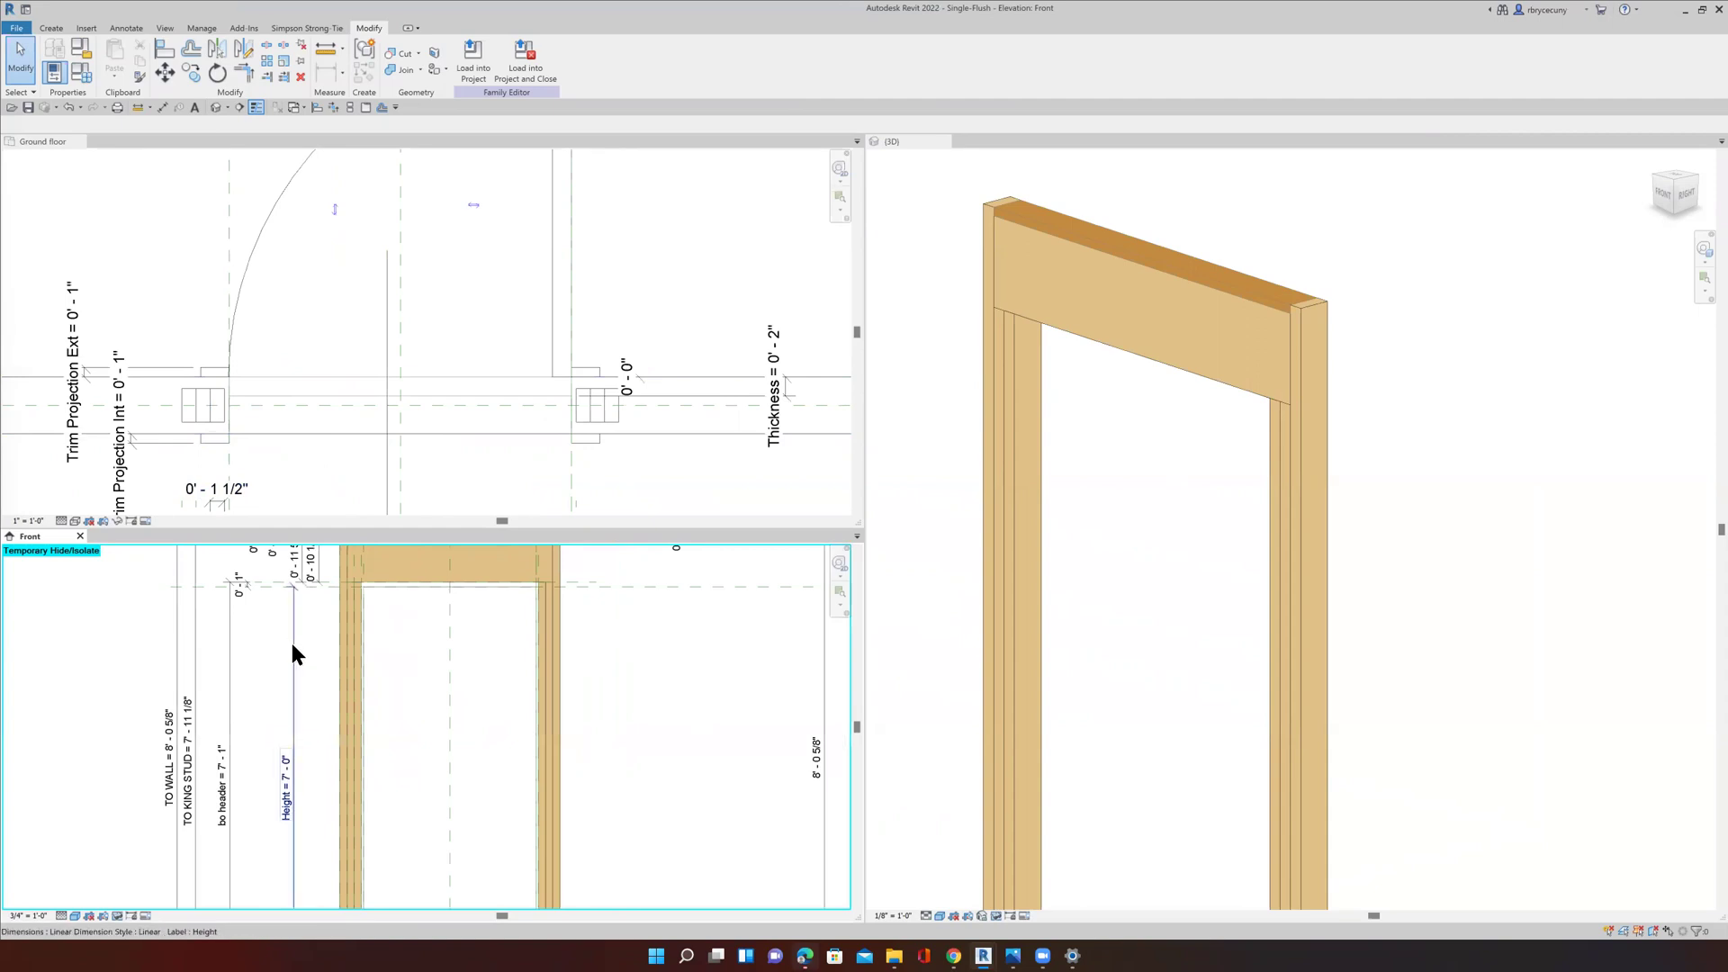
{"action": "scroll", "coordinate": [290, 638], "scroll_direction": "down", "scroll_amount": 2}
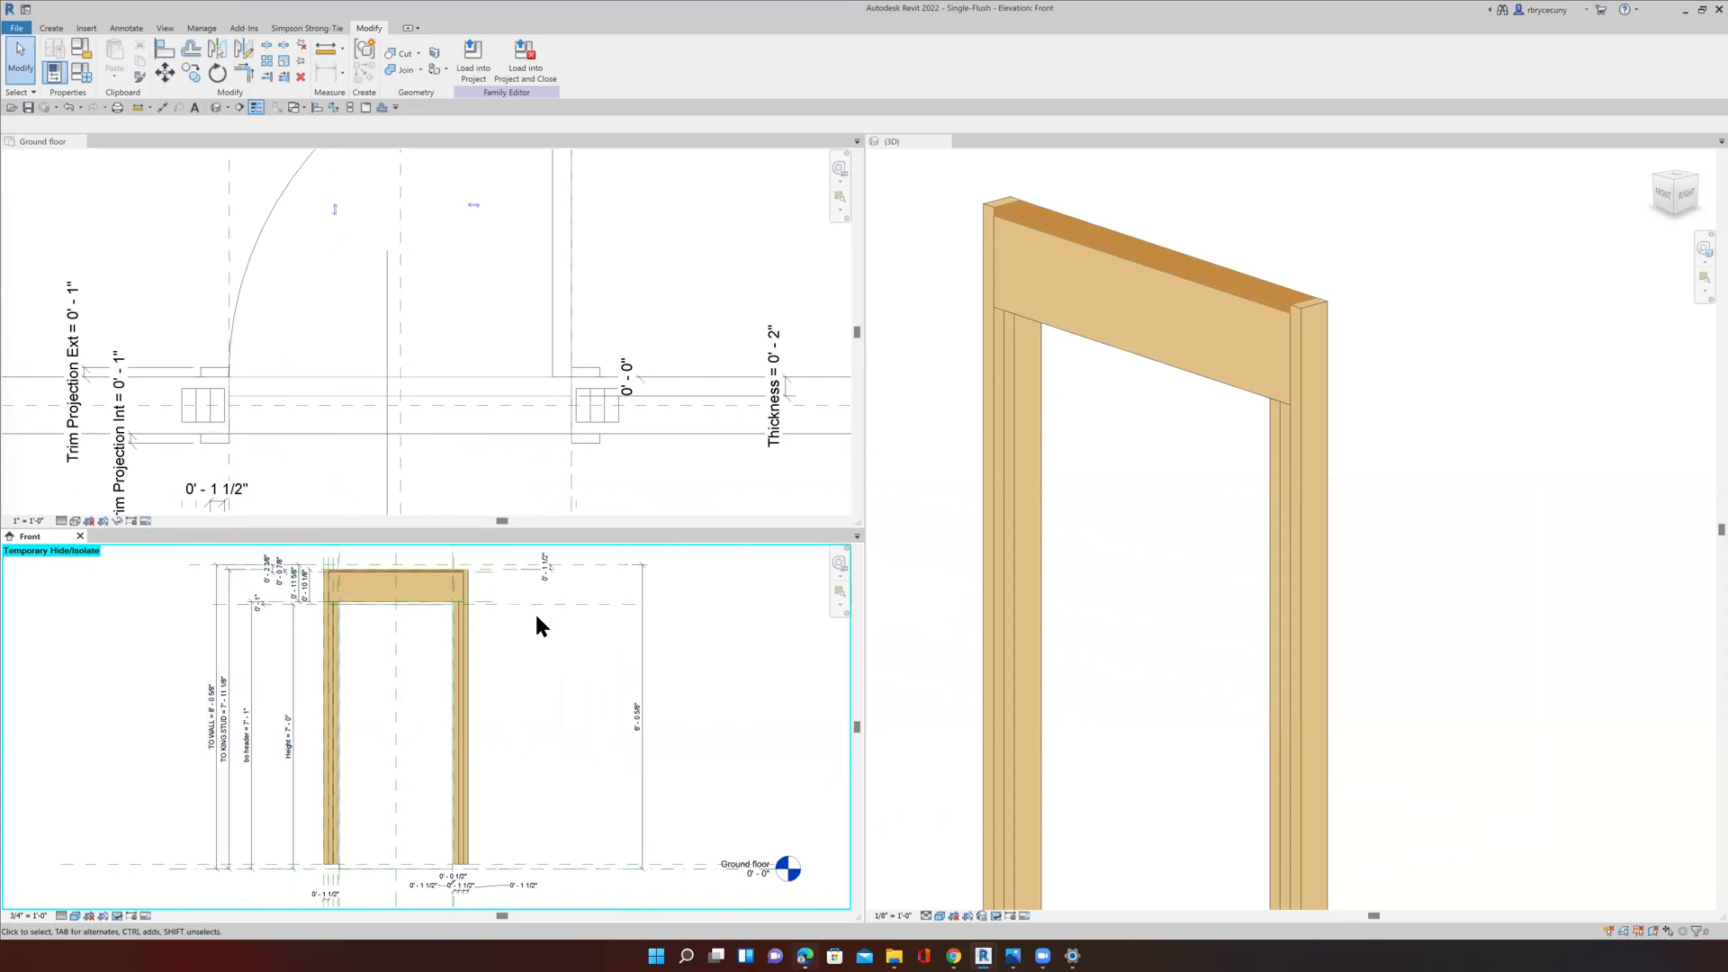
{"action": "scroll", "coordinate": [527, 597], "scroll_direction": "up", "scroll_amount": 2}
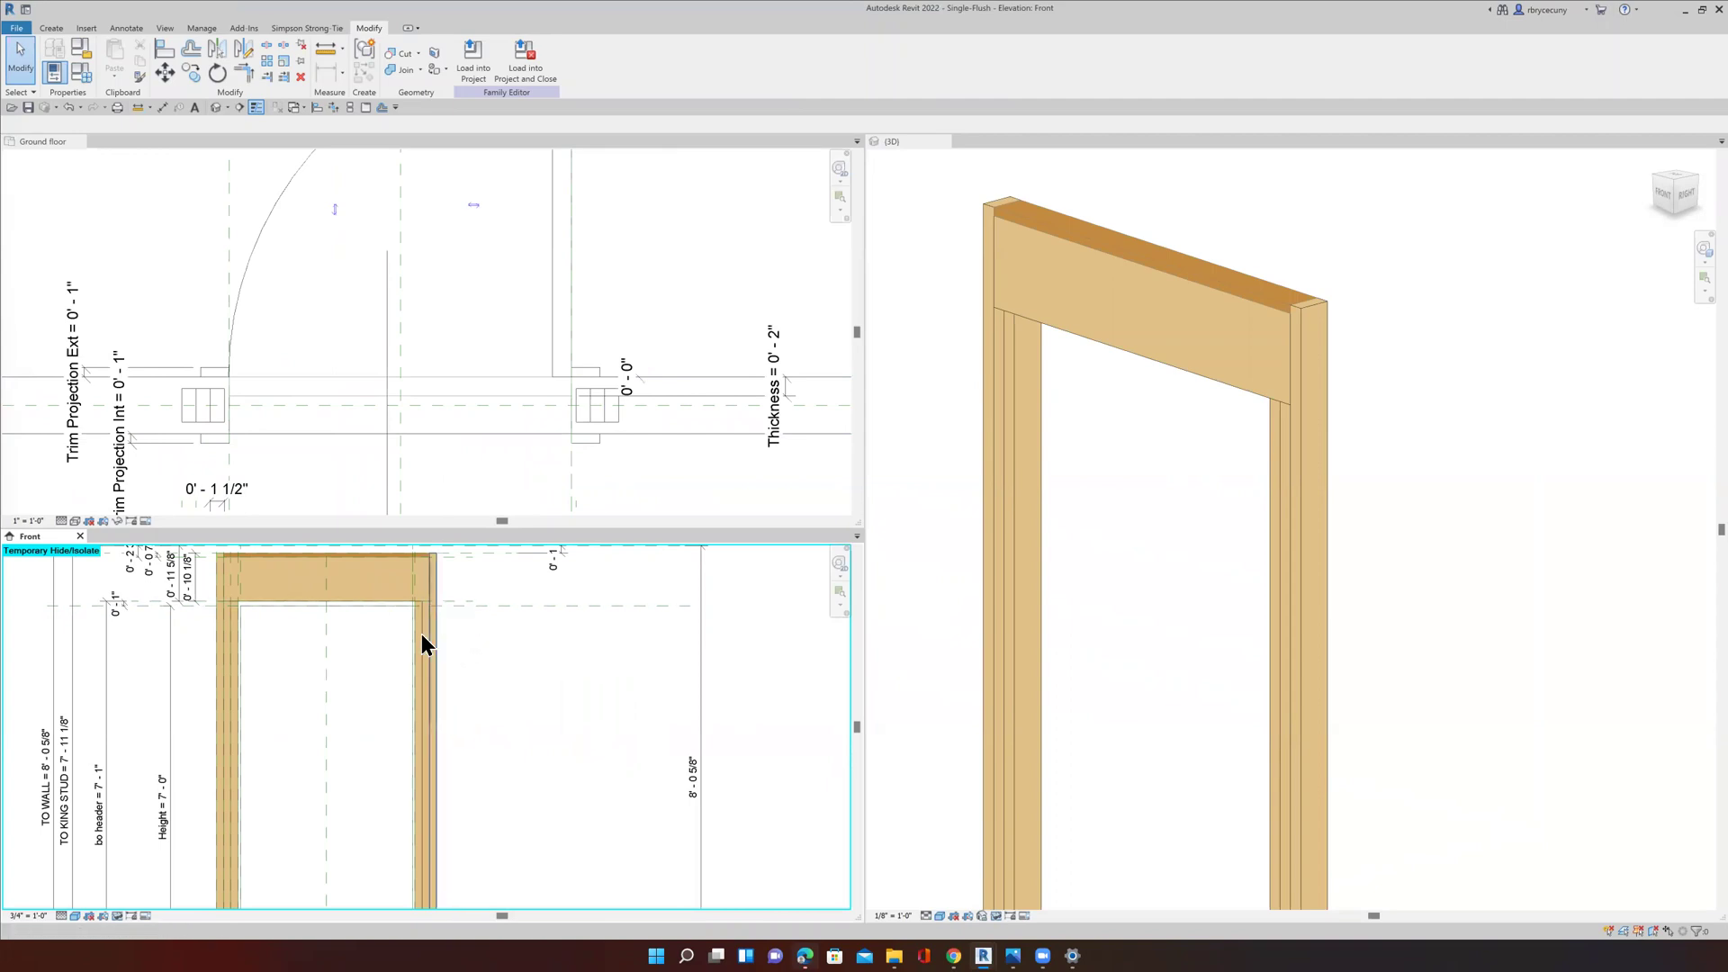
{"action": "scroll", "coordinate": [417, 632], "scroll_direction": "down", "scroll_amount": 3}
{"action": "middle_click_drag", "start_coordinate": [397, 667], "coordinate": [420, 769]}
{"action": "scroll", "coordinate": [417, 707], "scroll_direction": "up", "scroll_amount": 5}
{"action": "scroll", "coordinate": [406, 750], "scroll_direction": "down", "scroll_amount": 5}
{"action": "middle_click_drag", "start_coordinate": [422, 664], "coordinate": [376, 740]}
{"action": "scroll", "coordinate": [376, 736], "scroll_direction": "up", "scroll_amount": 1}
{"action": "scroll", "coordinate": [376, 738], "scroll_direction": "down", "scroll_amount": 1}
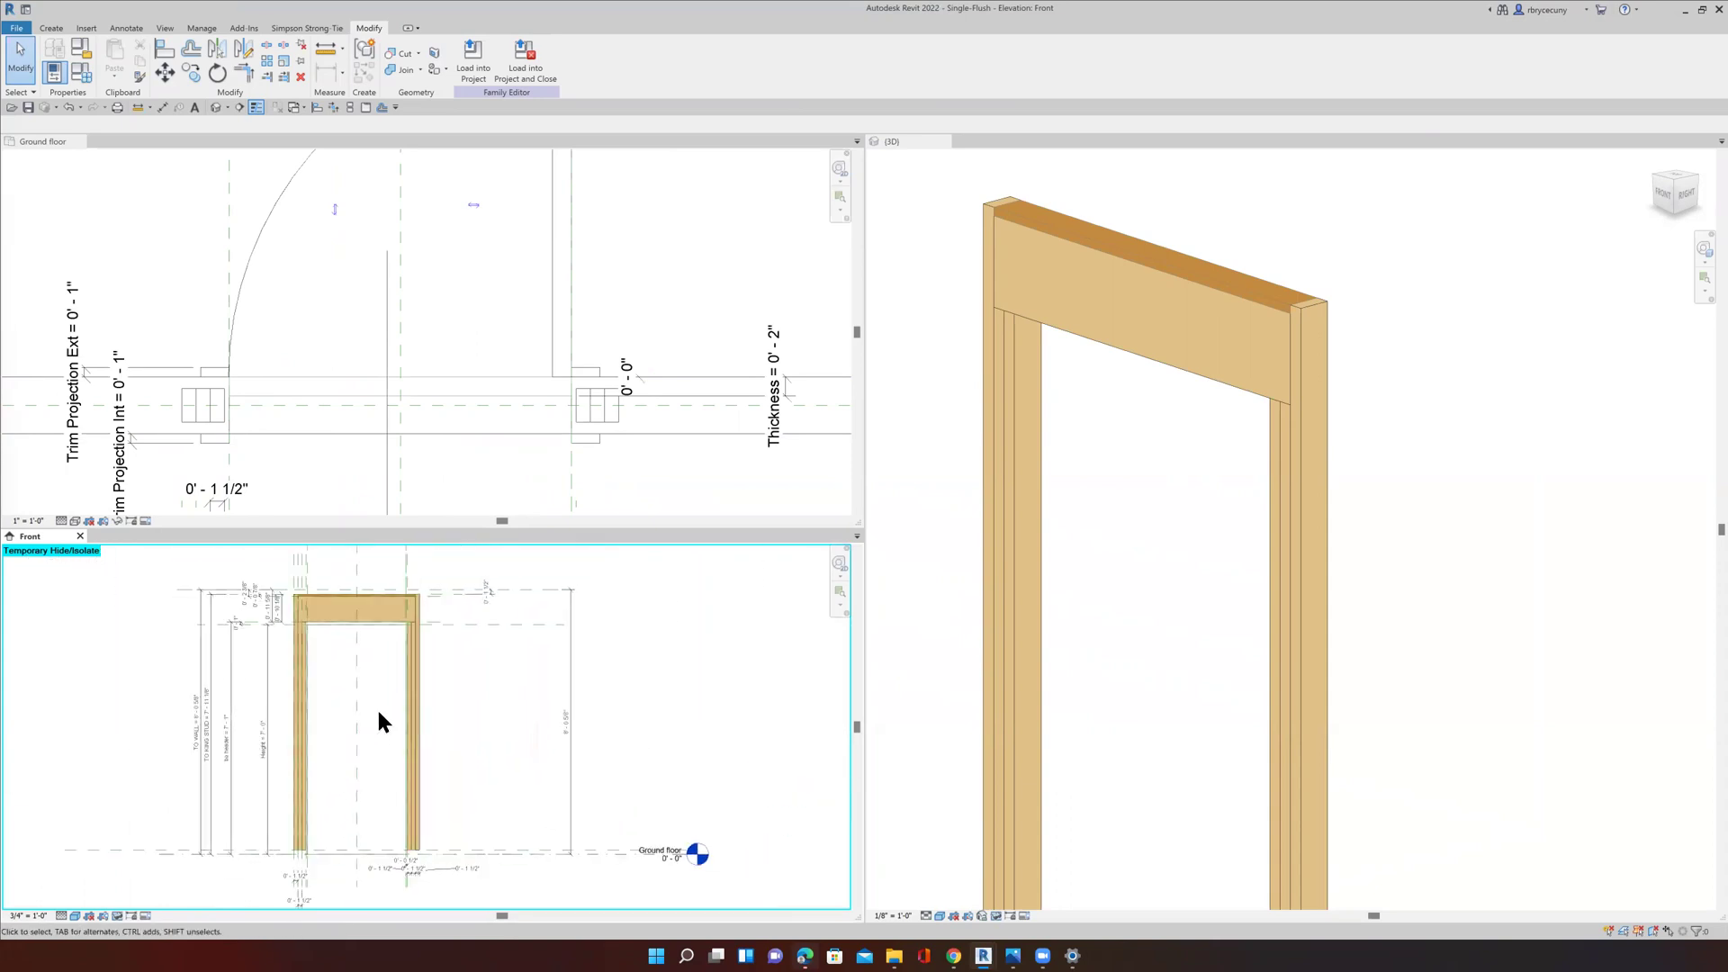
Step: Review the door family's parameters in Family Types, enable the ply header option and accept the change
{"action": "left_click", "coordinate": [84, 65]}
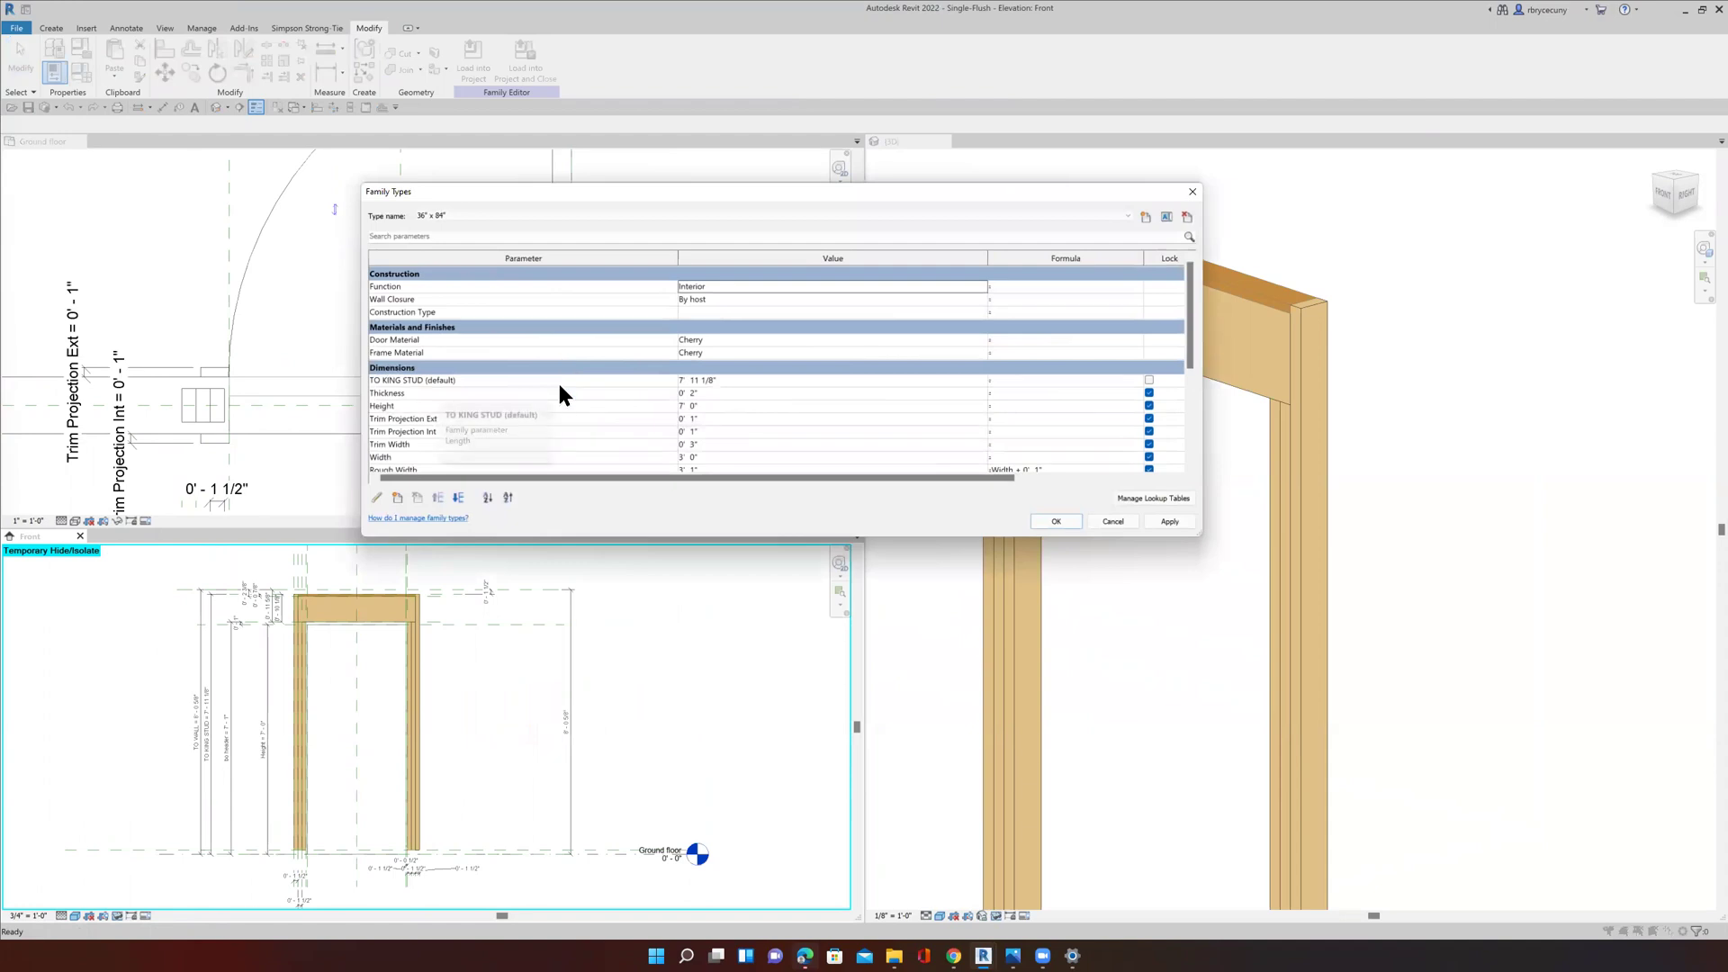
{"action": "scroll", "coordinate": [468, 391], "scroll_direction": "down", "scroll_amount": 3}
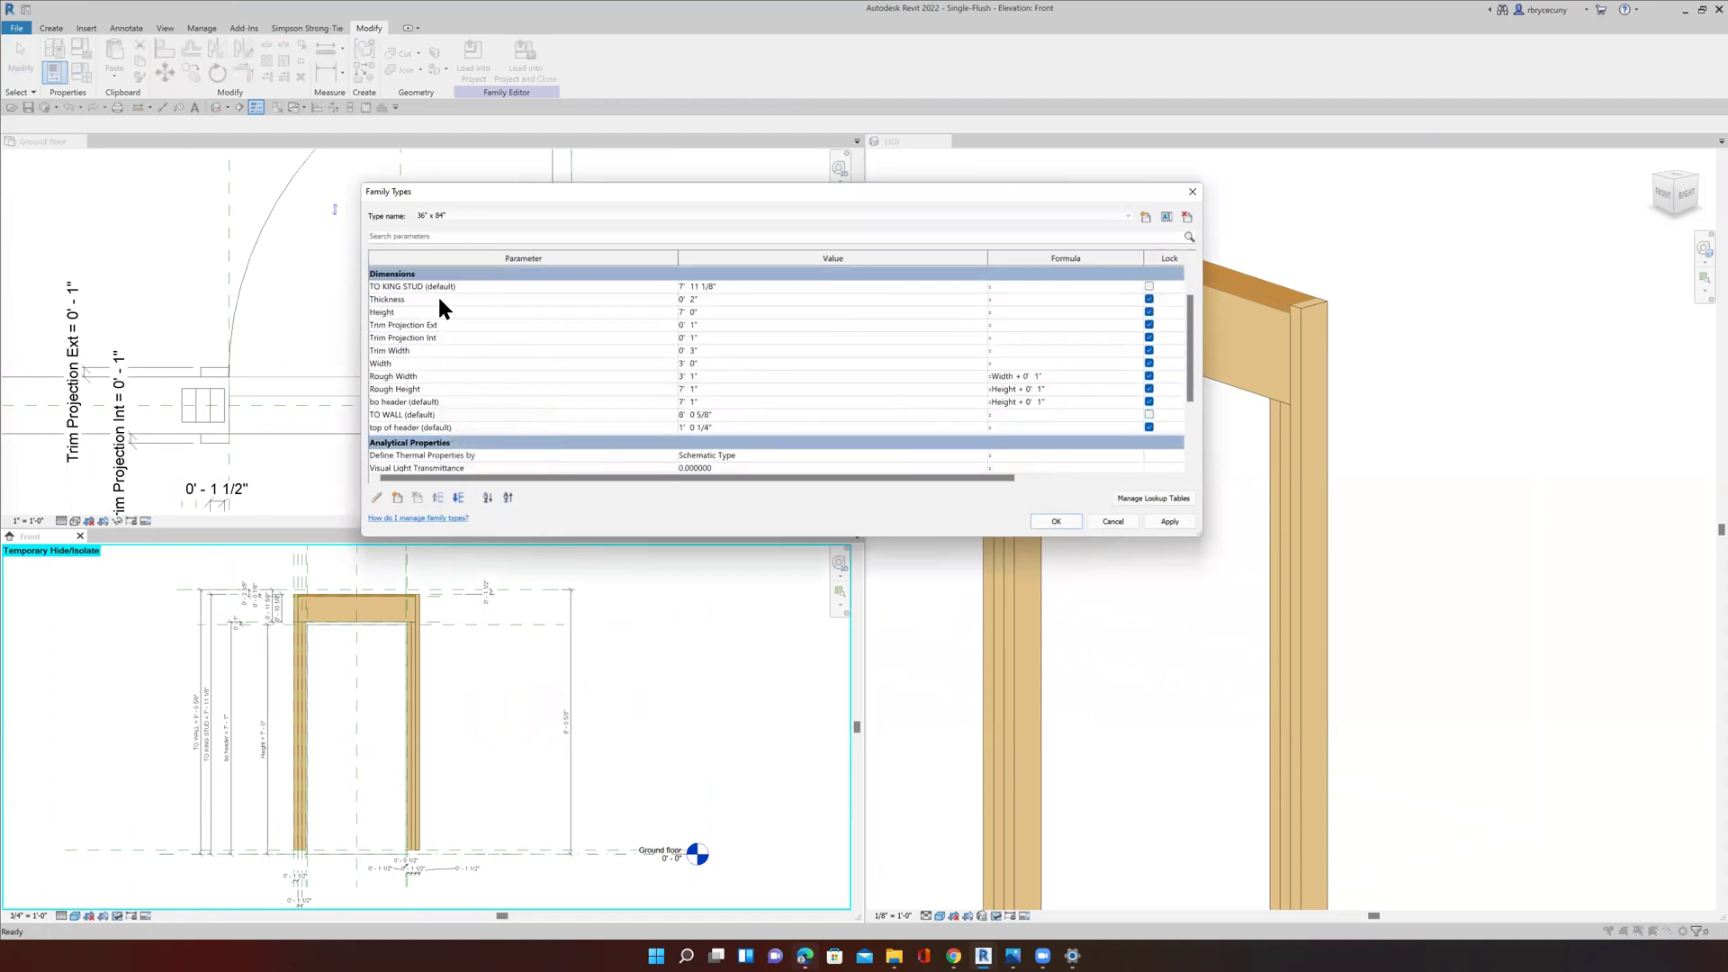
{"action": "scroll", "coordinate": [478, 414], "scroll_direction": "up", "scroll_amount": 2}
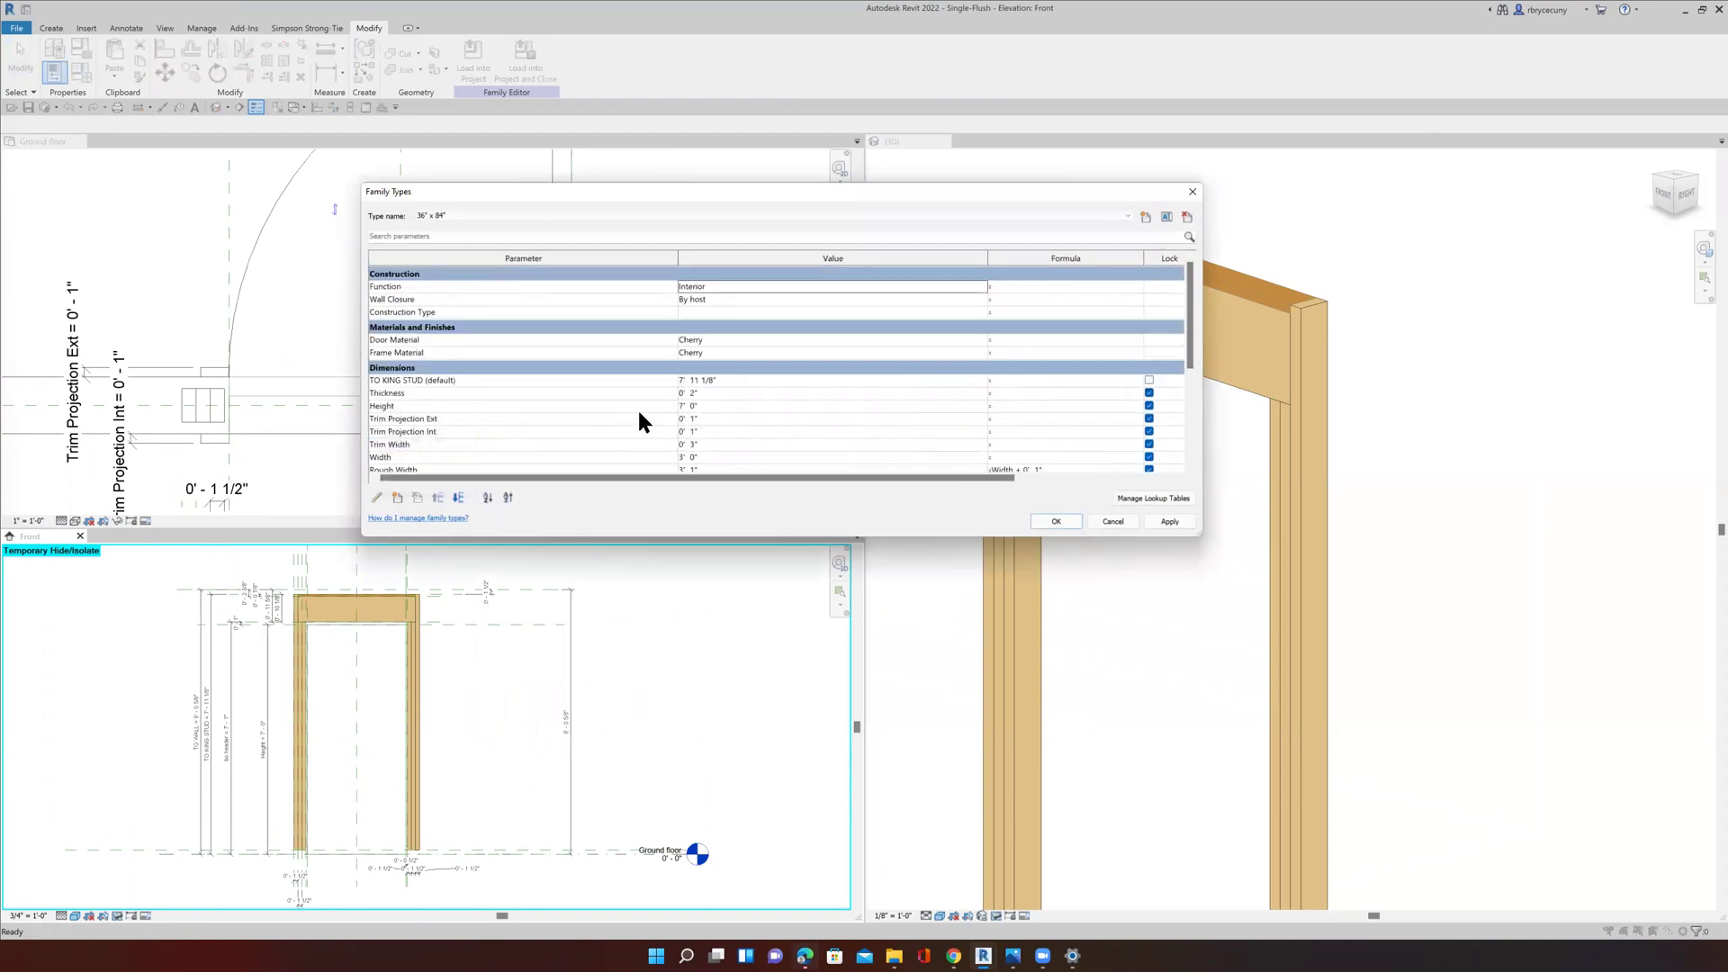
{"action": "scroll", "coordinate": [700, 407], "scroll_direction": "down", "scroll_amount": 1}
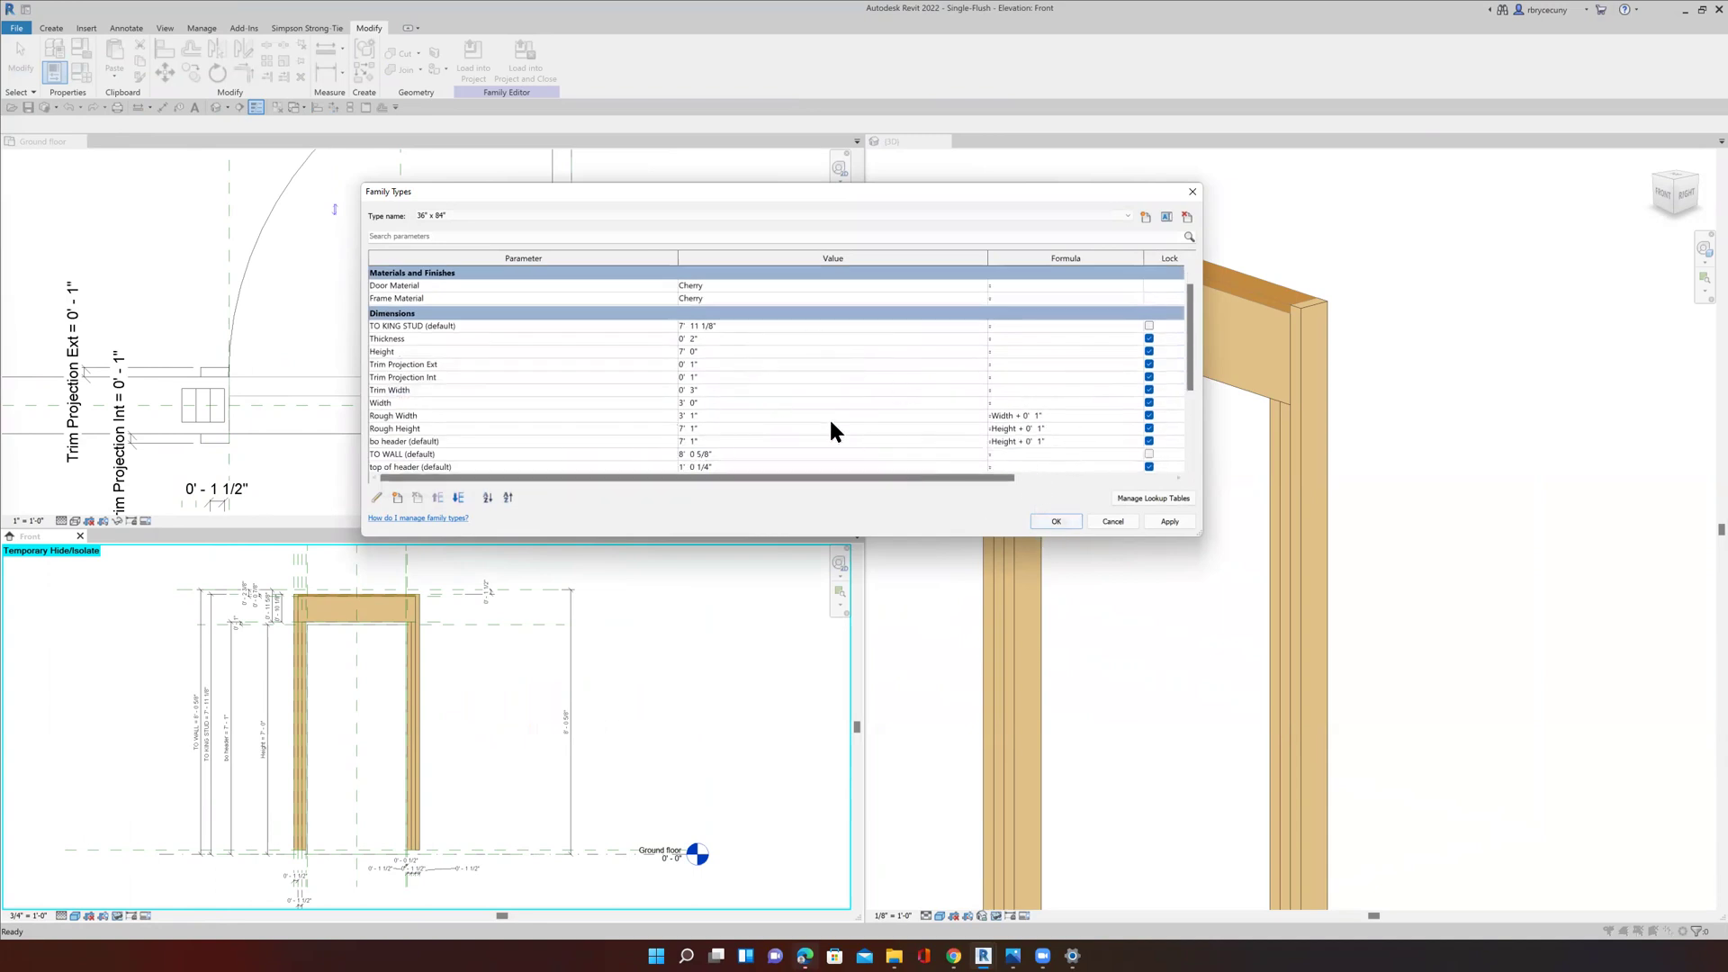
{"action": "scroll", "coordinate": [765, 418], "scroll_direction": "down", "scroll_amount": 3}
{"action": "scroll", "coordinate": [540, 450], "scroll_direction": "down", "scroll_amount": 1}
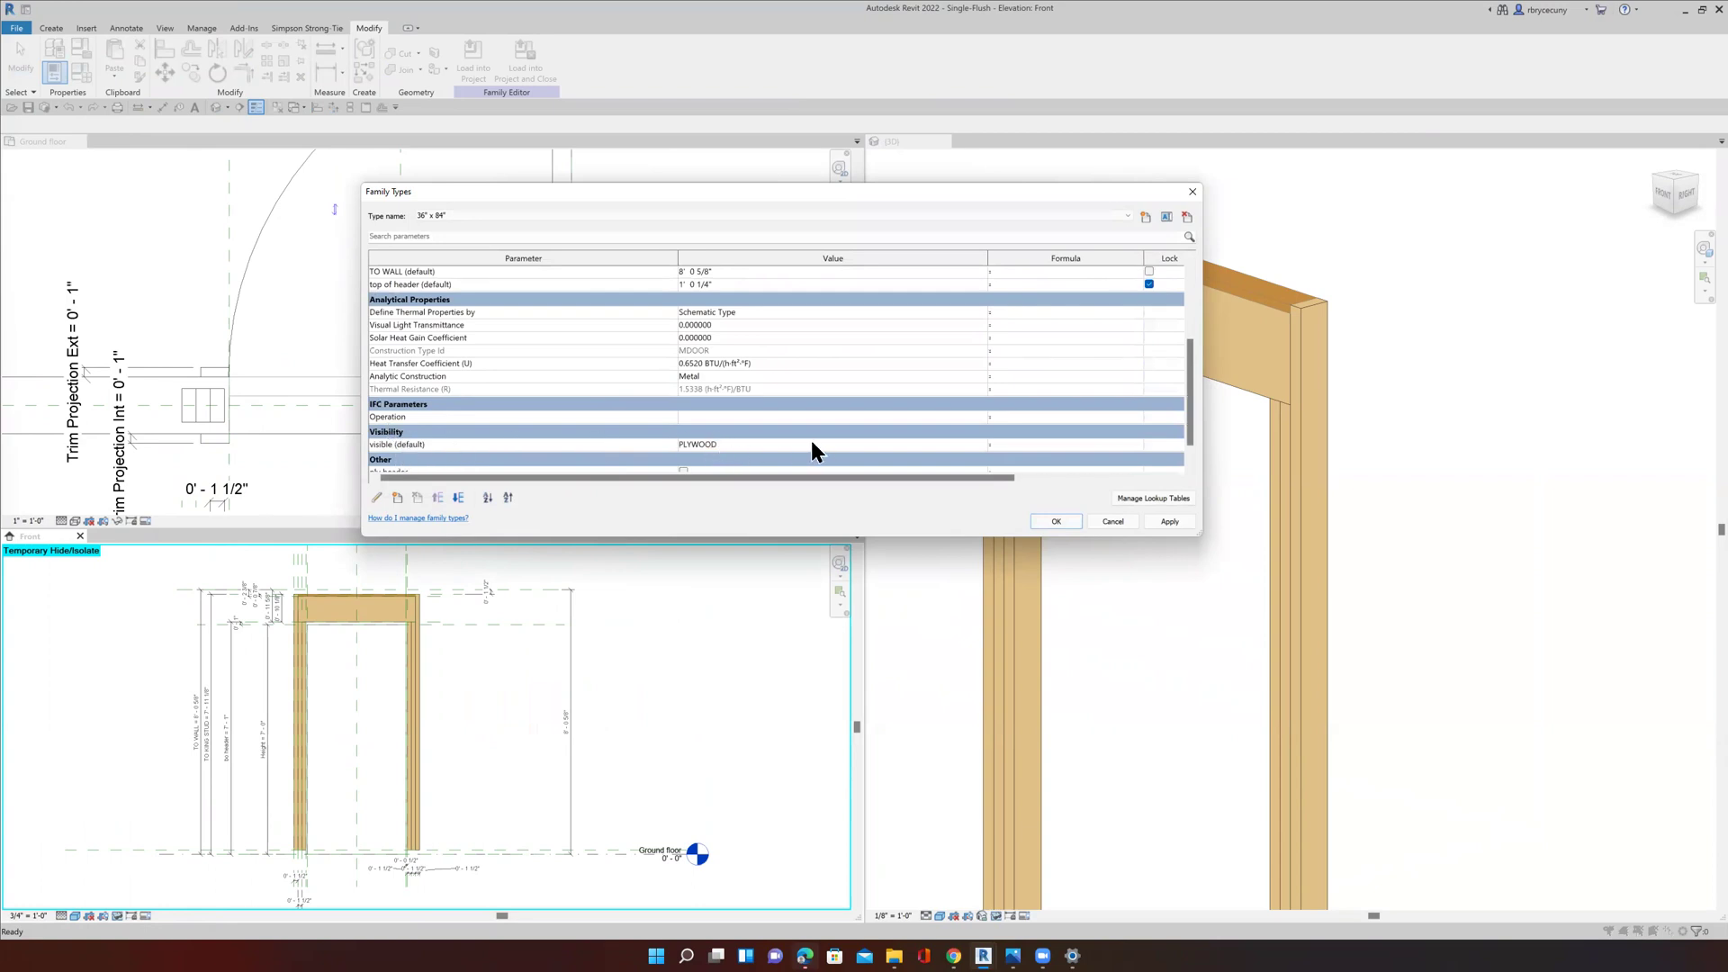
{"action": "scroll", "coordinate": [547, 444], "scroll_direction": "down", "scroll_amount": 1}
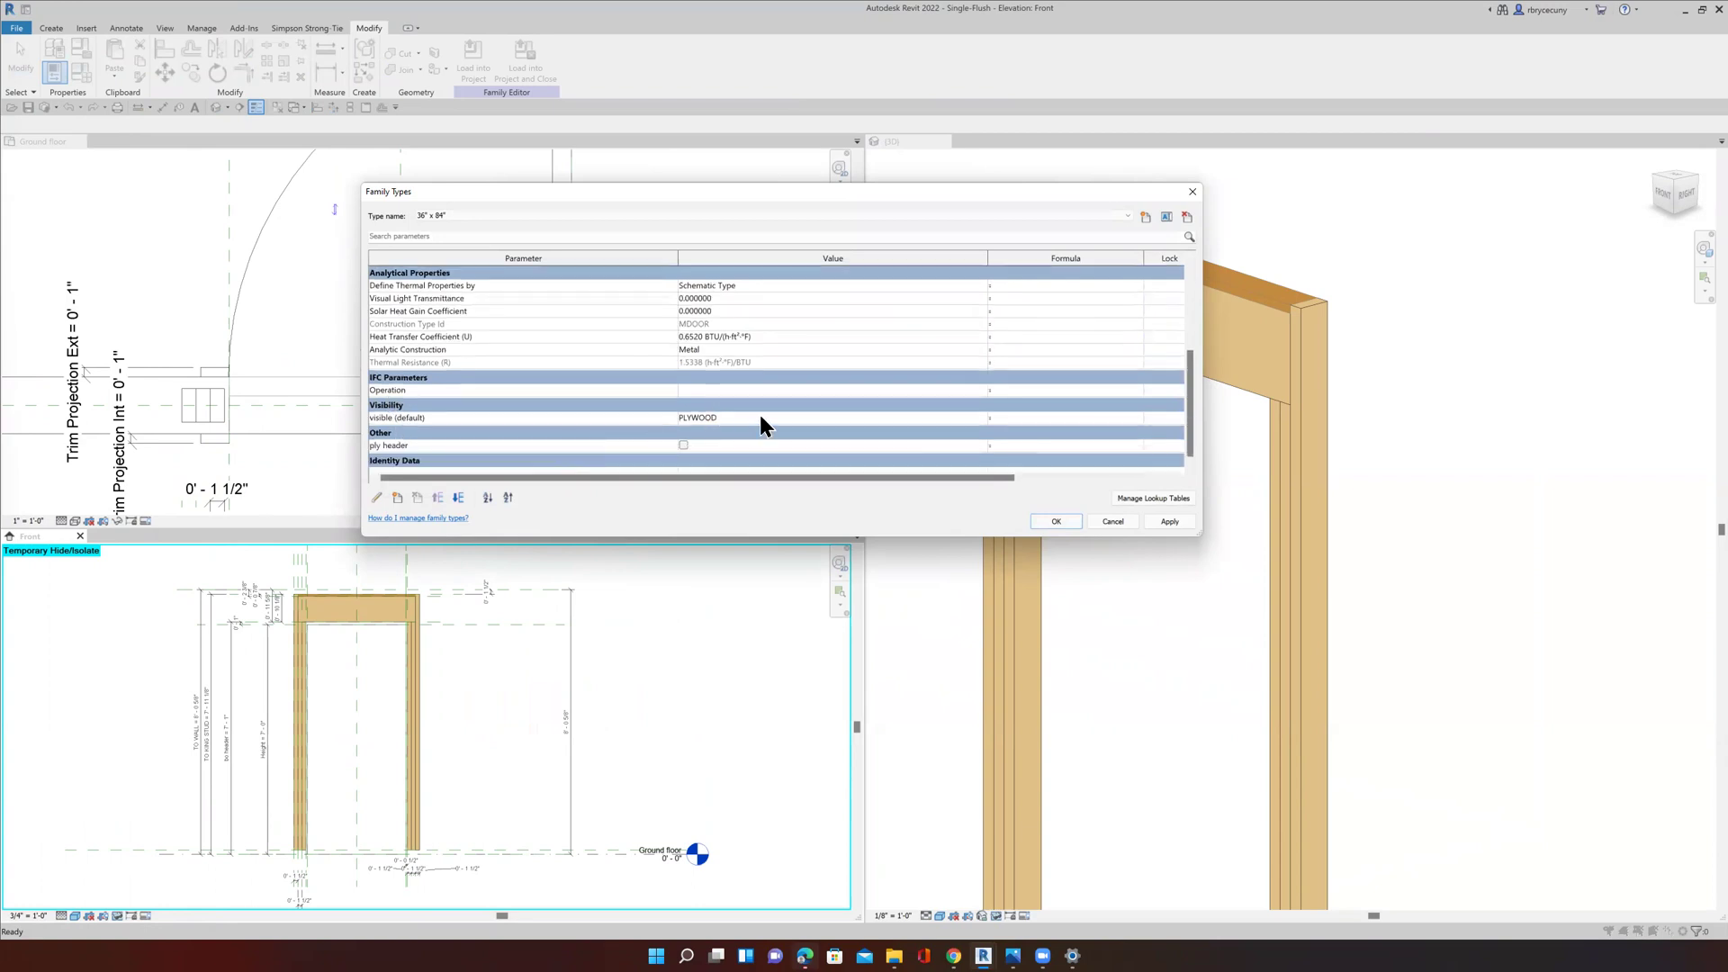
{"action": "left_click", "coordinate": [683, 446]}
{"action": "left_click", "coordinate": [1057, 523]}
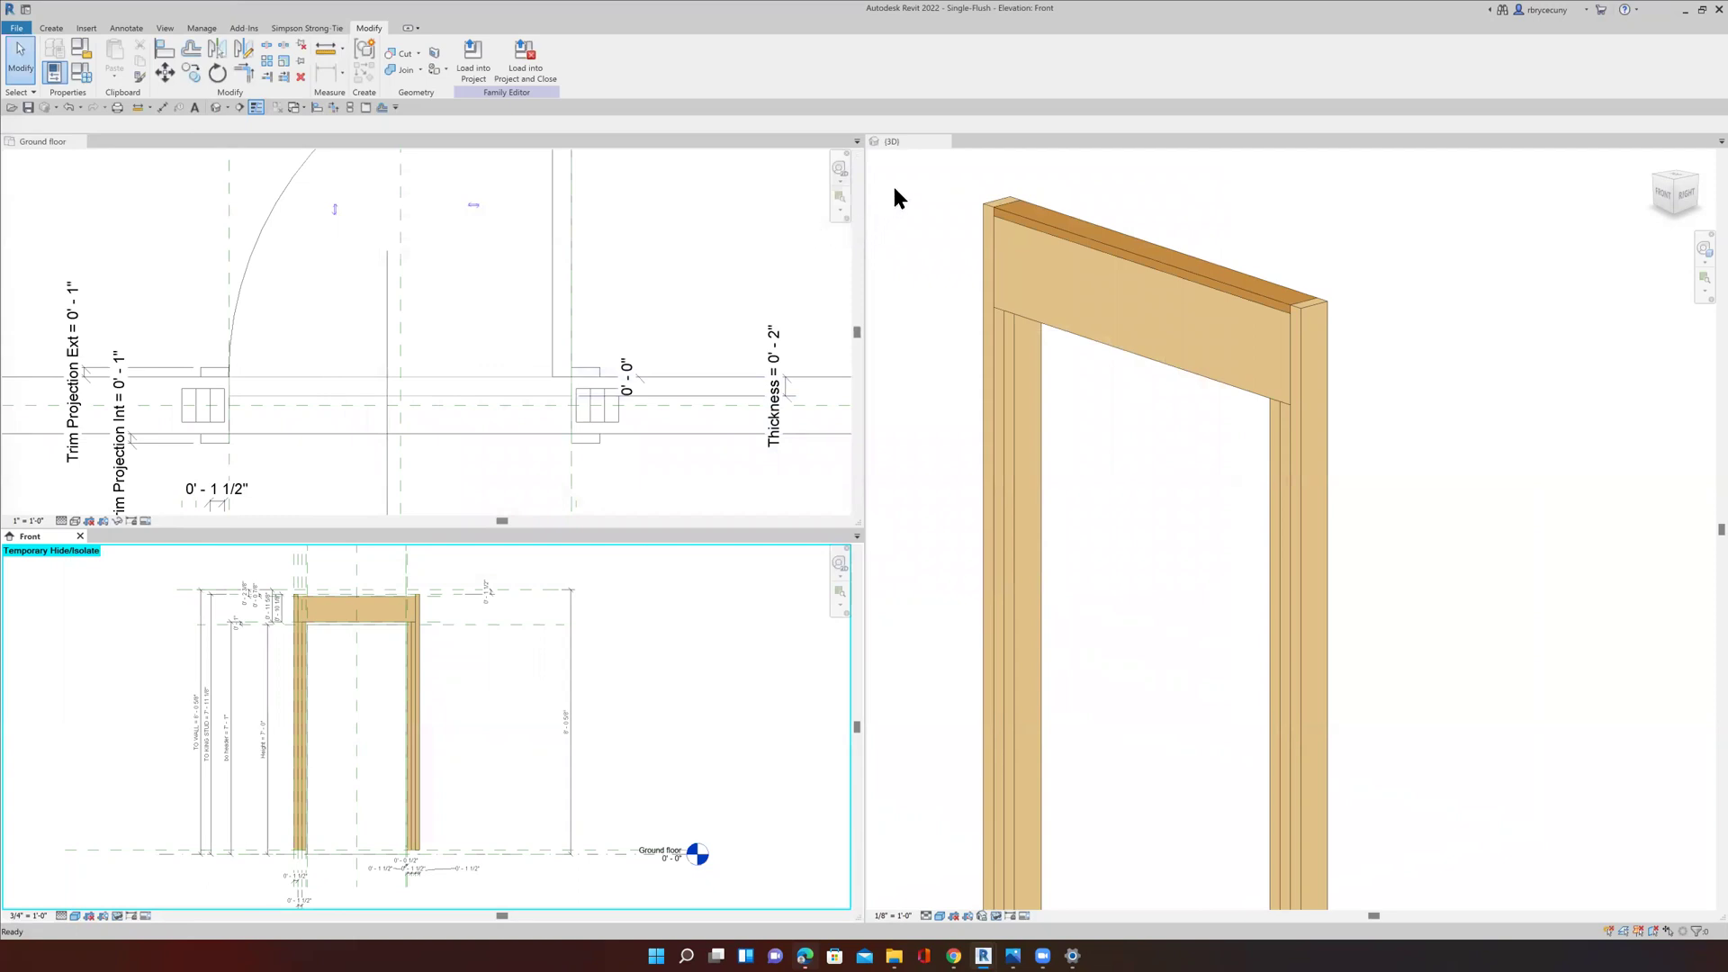
Step: Examine the jamb studs, trim and Thickness dimension against the wall in the Ground floor plan
{"action": "scroll", "coordinate": [620, 401], "scroll_direction": "down", "scroll_amount": 5}
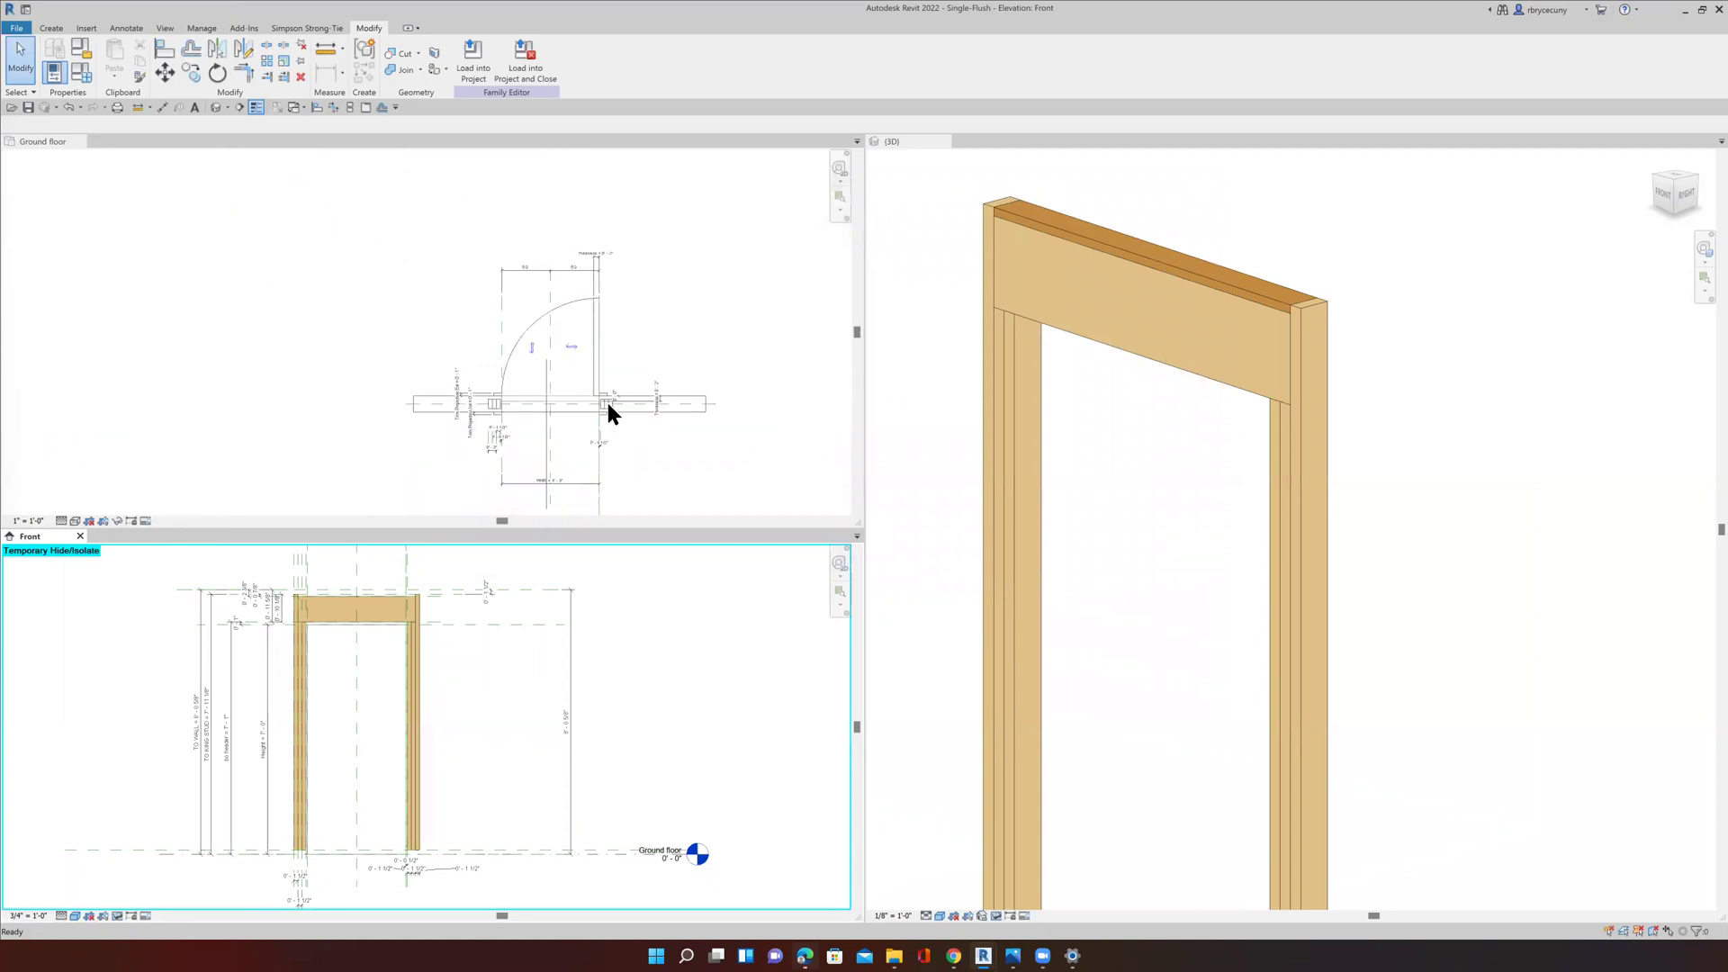
{"action": "scroll", "coordinate": [653, 401], "scroll_direction": "up", "scroll_amount": 5}
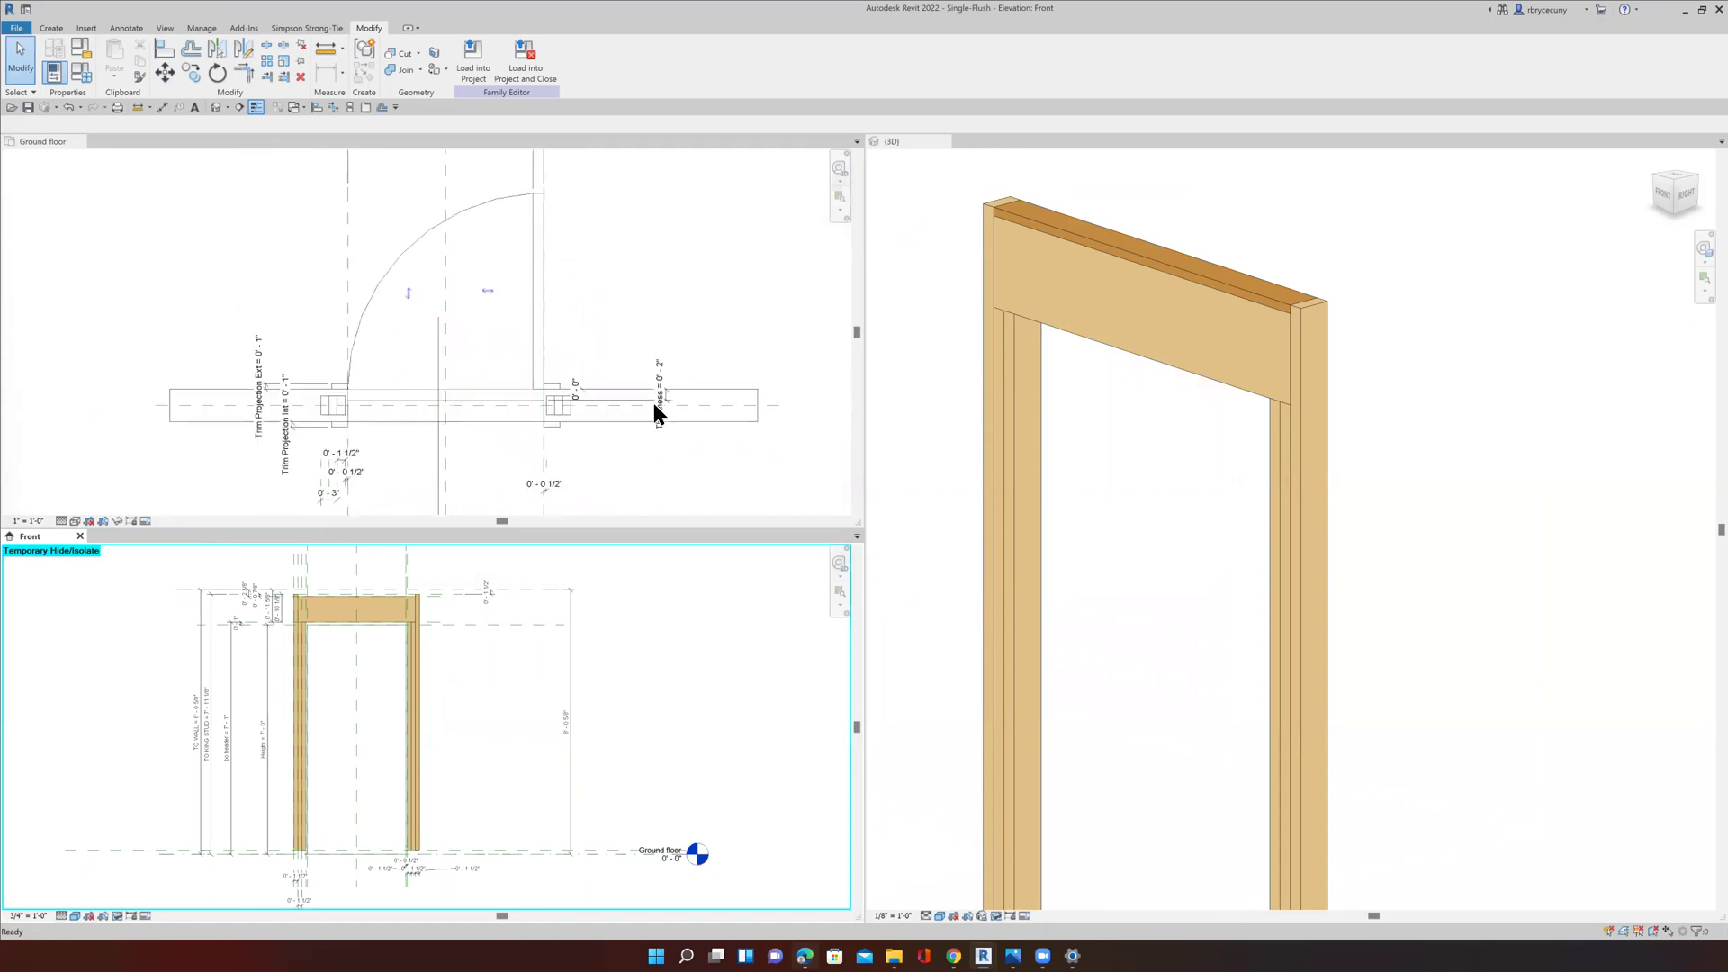
{"action": "scroll", "coordinate": [527, 396], "scroll_direction": "down", "scroll_amount": 1}
{"action": "middle_click_drag", "start_coordinate": [526, 396], "coordinate": [367, 378]}
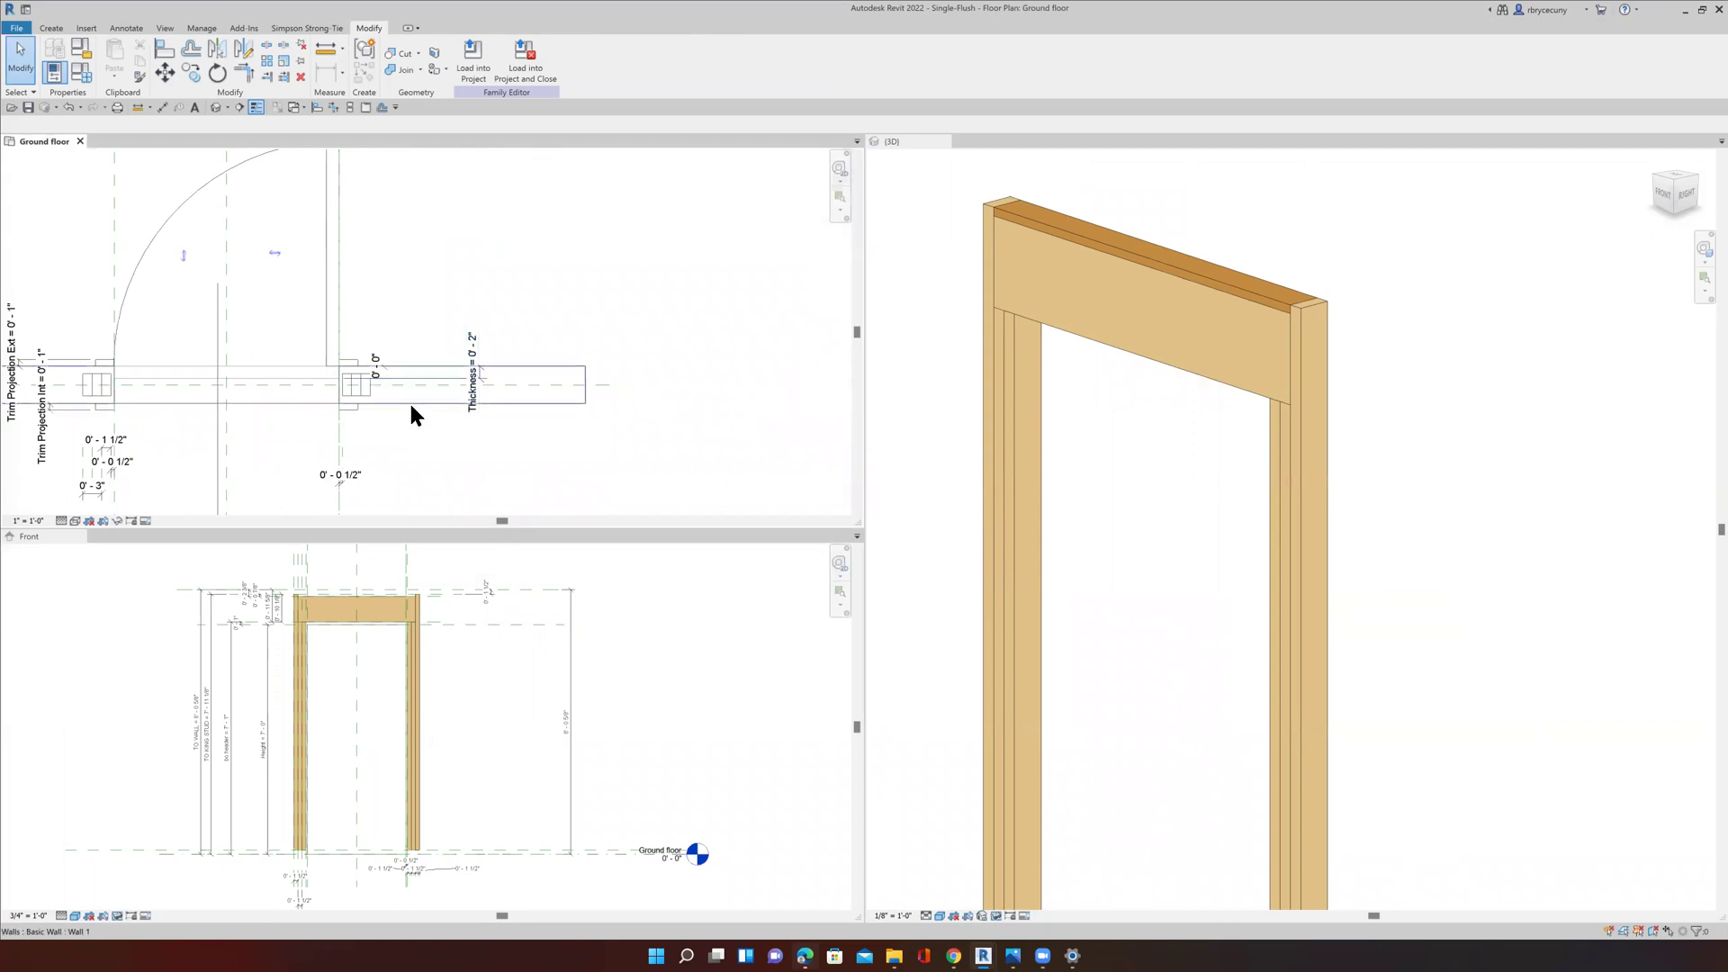
{"action": "middle_click_drag", "start_coordinate": [401, 432], "coordinate": [522, 416]}
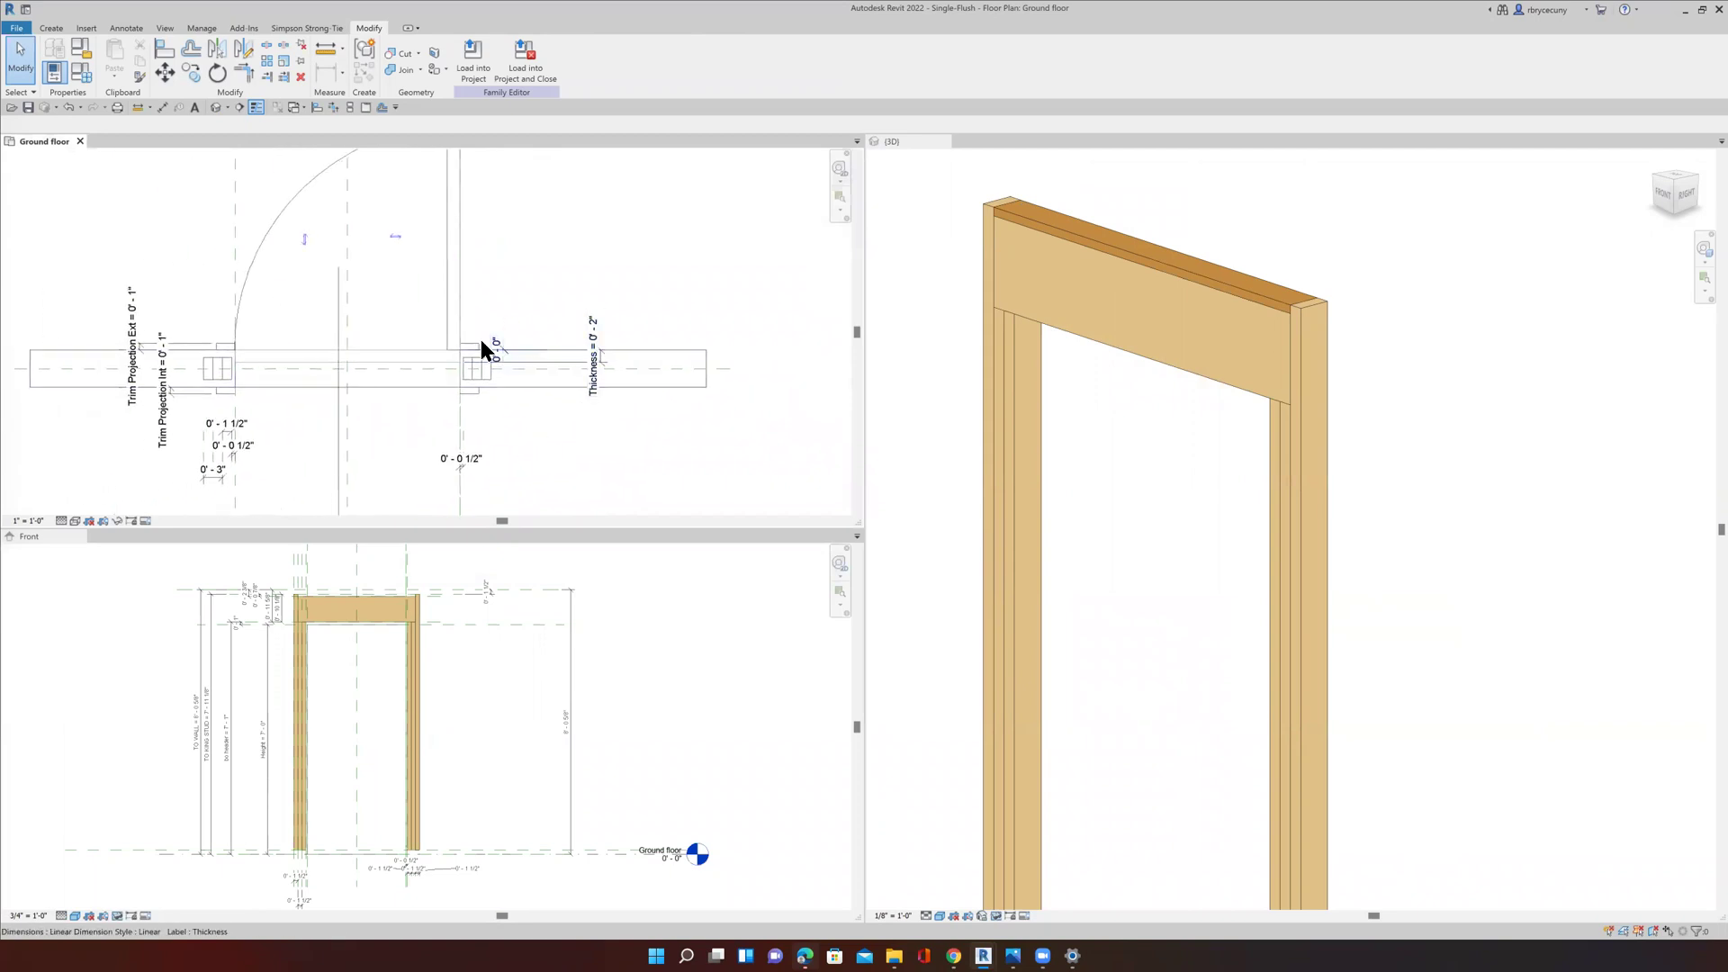
{"action": "scroll", "coordinate": [546, 360], "scroll_direction": "up", "scroll_amount": 3}
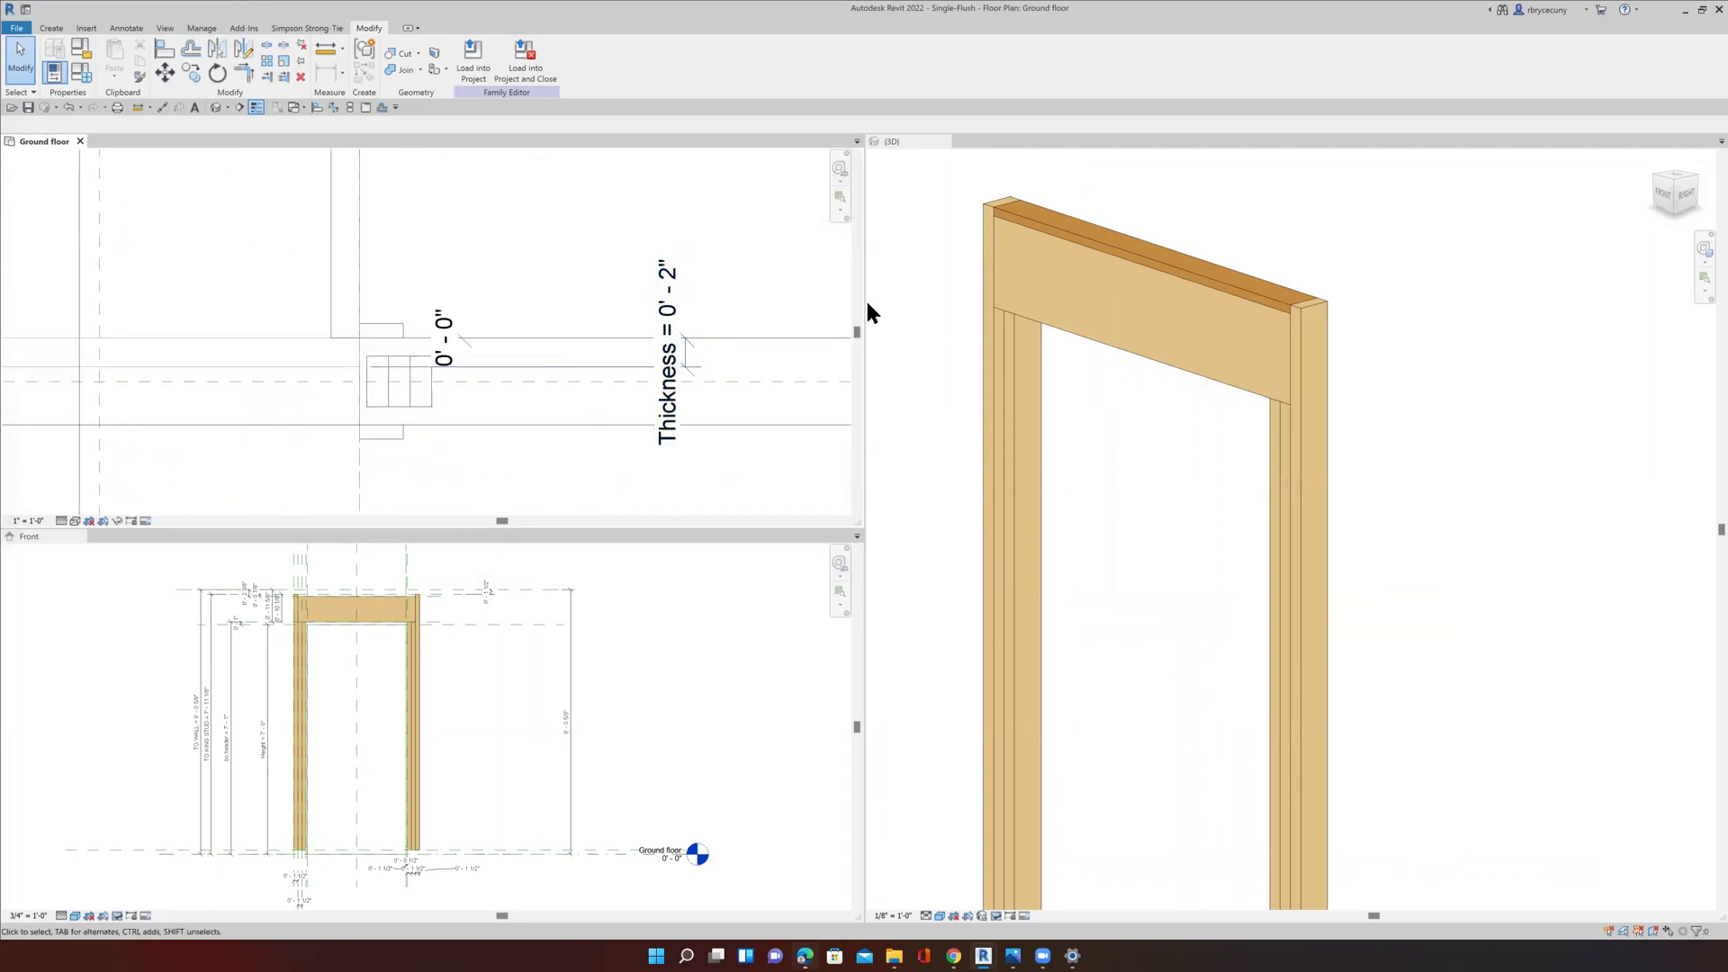
{"action": "scroll", "coordinate": [456, 356], "scroll_direction": "down", "scroll_amount": 2}
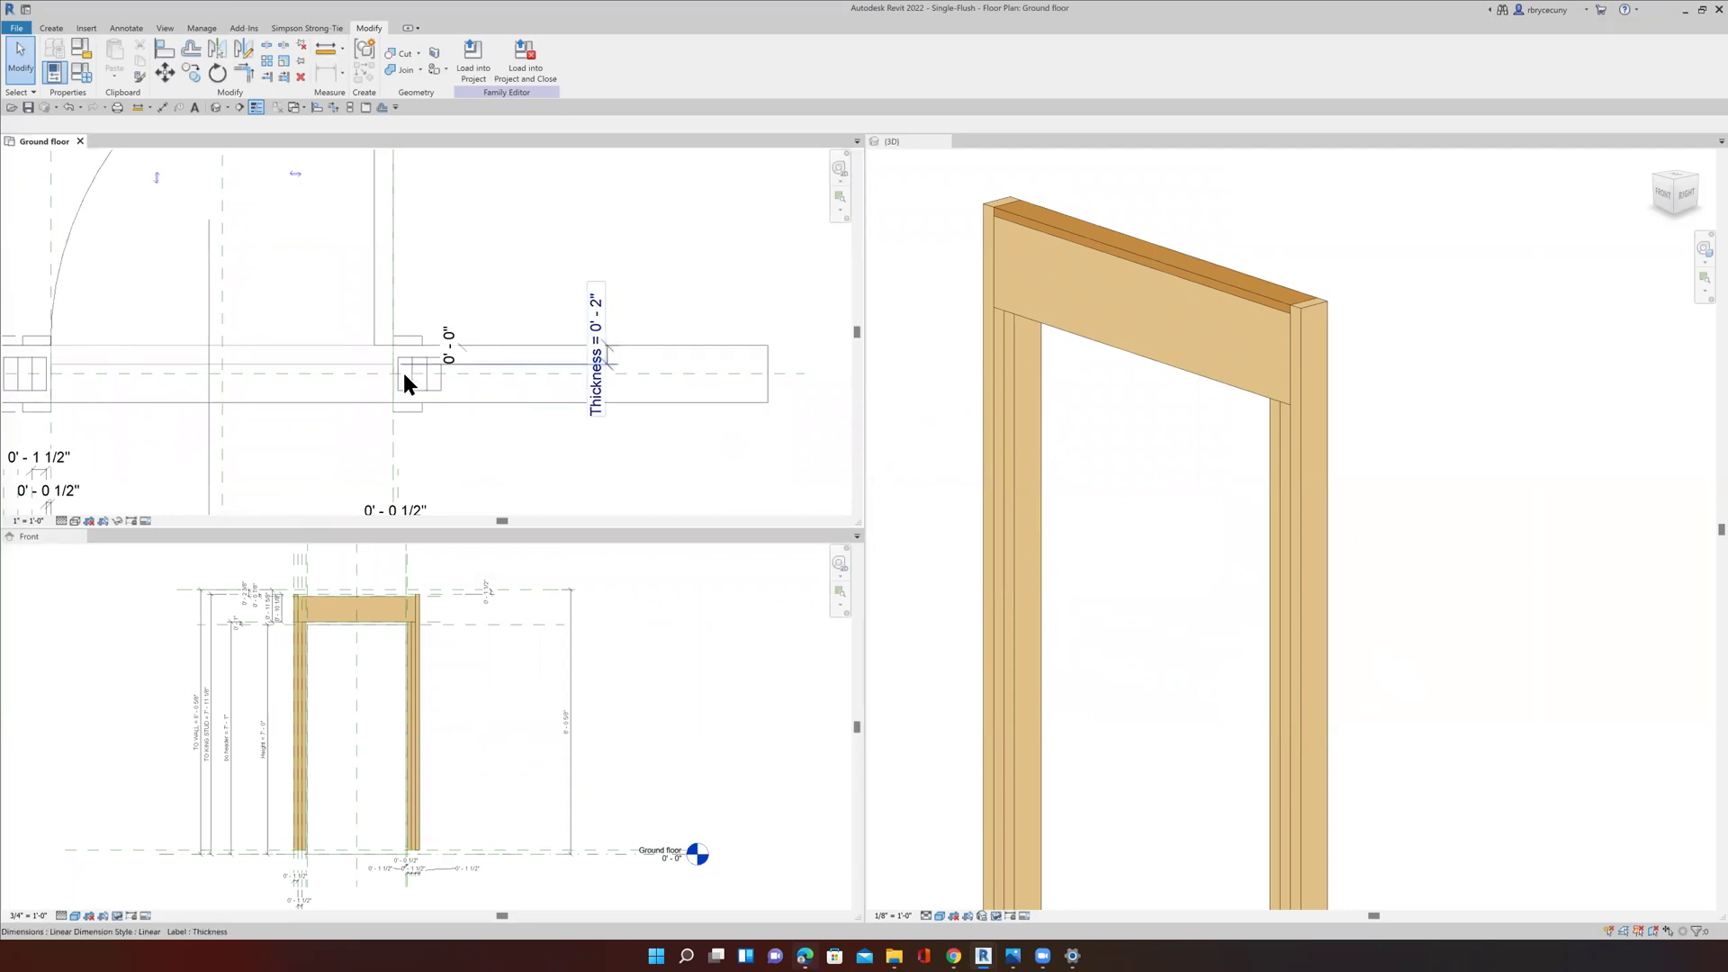
{"action": "scroll", "coordinate": [403, 371], "scroll_direction": "up", "scroll_amount": 2}
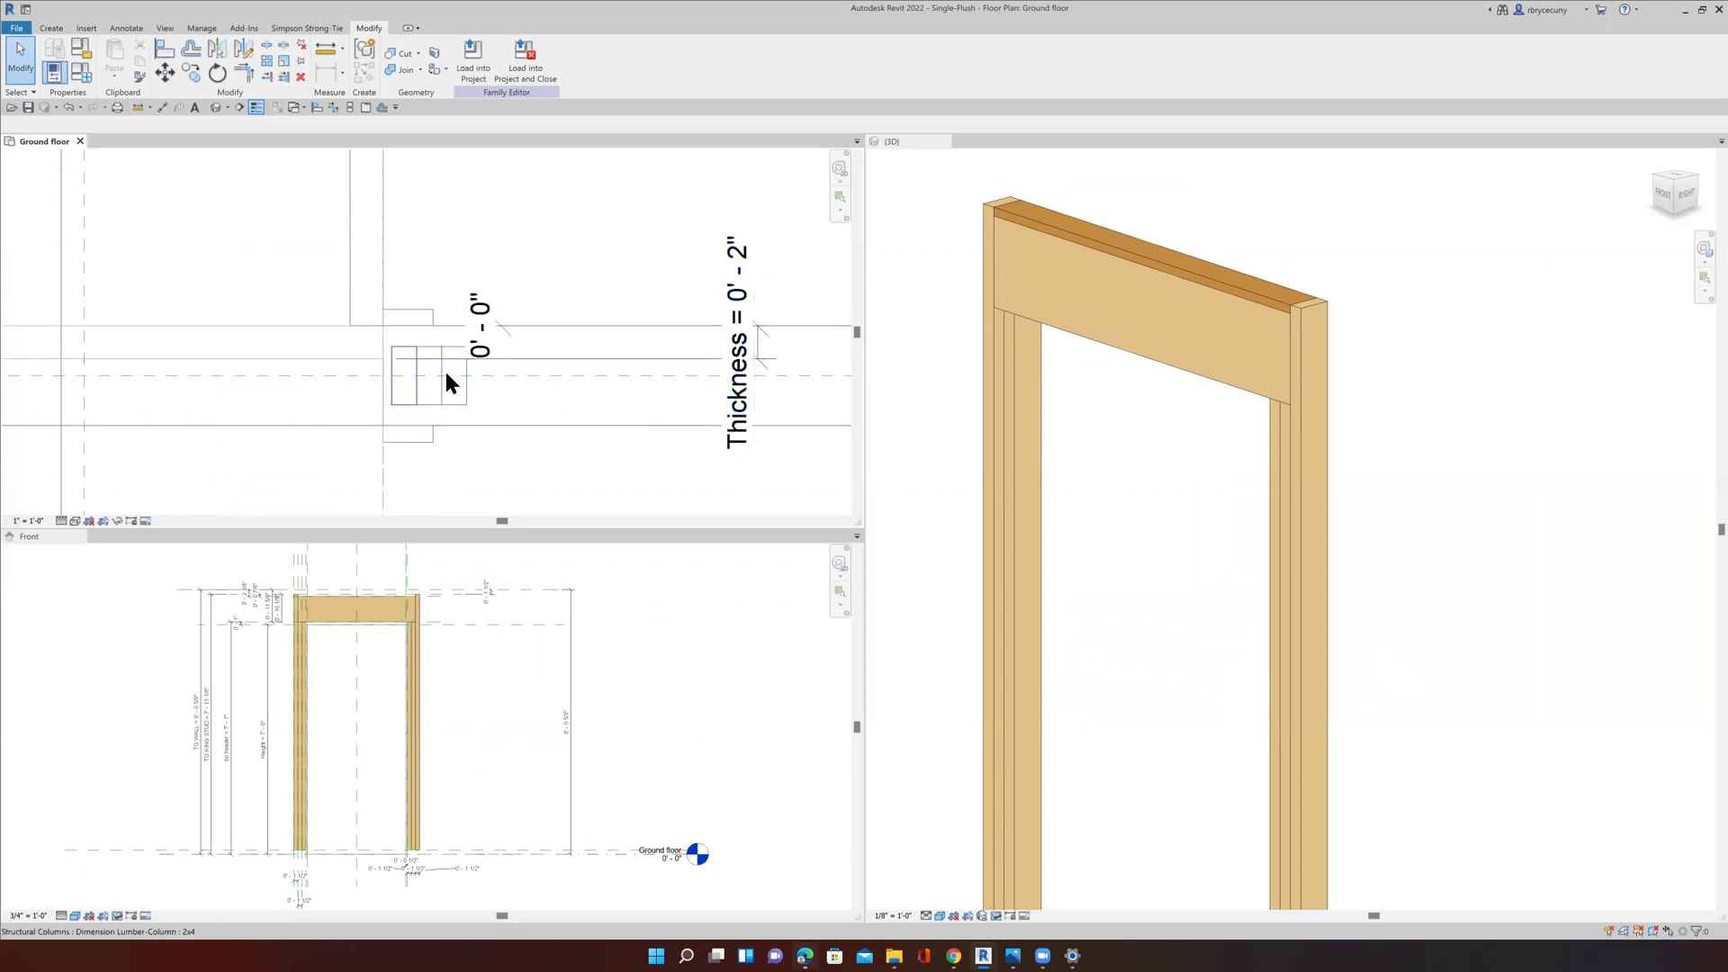
{"action": "scroll", "coordinate": [516, 358], "scroll_direction": "down", "scroll_amount": 5}
{"action": "mouse_move", "coordinate": [496, 354]}
{"action": "middle_mouse_down"}
{"action": "mouse_move", "coordinate": [528, 359]}
{"action": "mouse_move", "coordinate": [522, 318]}
{"action": "mouse_move", "coordinate": [550, 343]}
{"action": "mouse_move", "coordinate": [512, 367]}
{"action": "mouse_move", "coordinate": [517, 327]}
{"action": "mouse_move", "coordinate": [486, 370]}
{"action": "middle_mouse_up"}
{"action": "scroll", "coordinate": [522, 349], "scroll_direction": "down", "scroll_amount": 1}
{"action": "scroll", "coordinate": [512, 351], "scroll_direction": "up", "scroll_amount": 1}
{"action": "scroll", "coordinate": [542, 330], "scroll_direction": "down", "scroll_amount": 1}
{"action": "scroll", "coordinate": [497, 326], "scroll_direction": "up", "scroll_amount": 2}
{"action": "scroll", "coordinate": [474, 369], "scroll_direction": "up", "scroll_amount": 2}
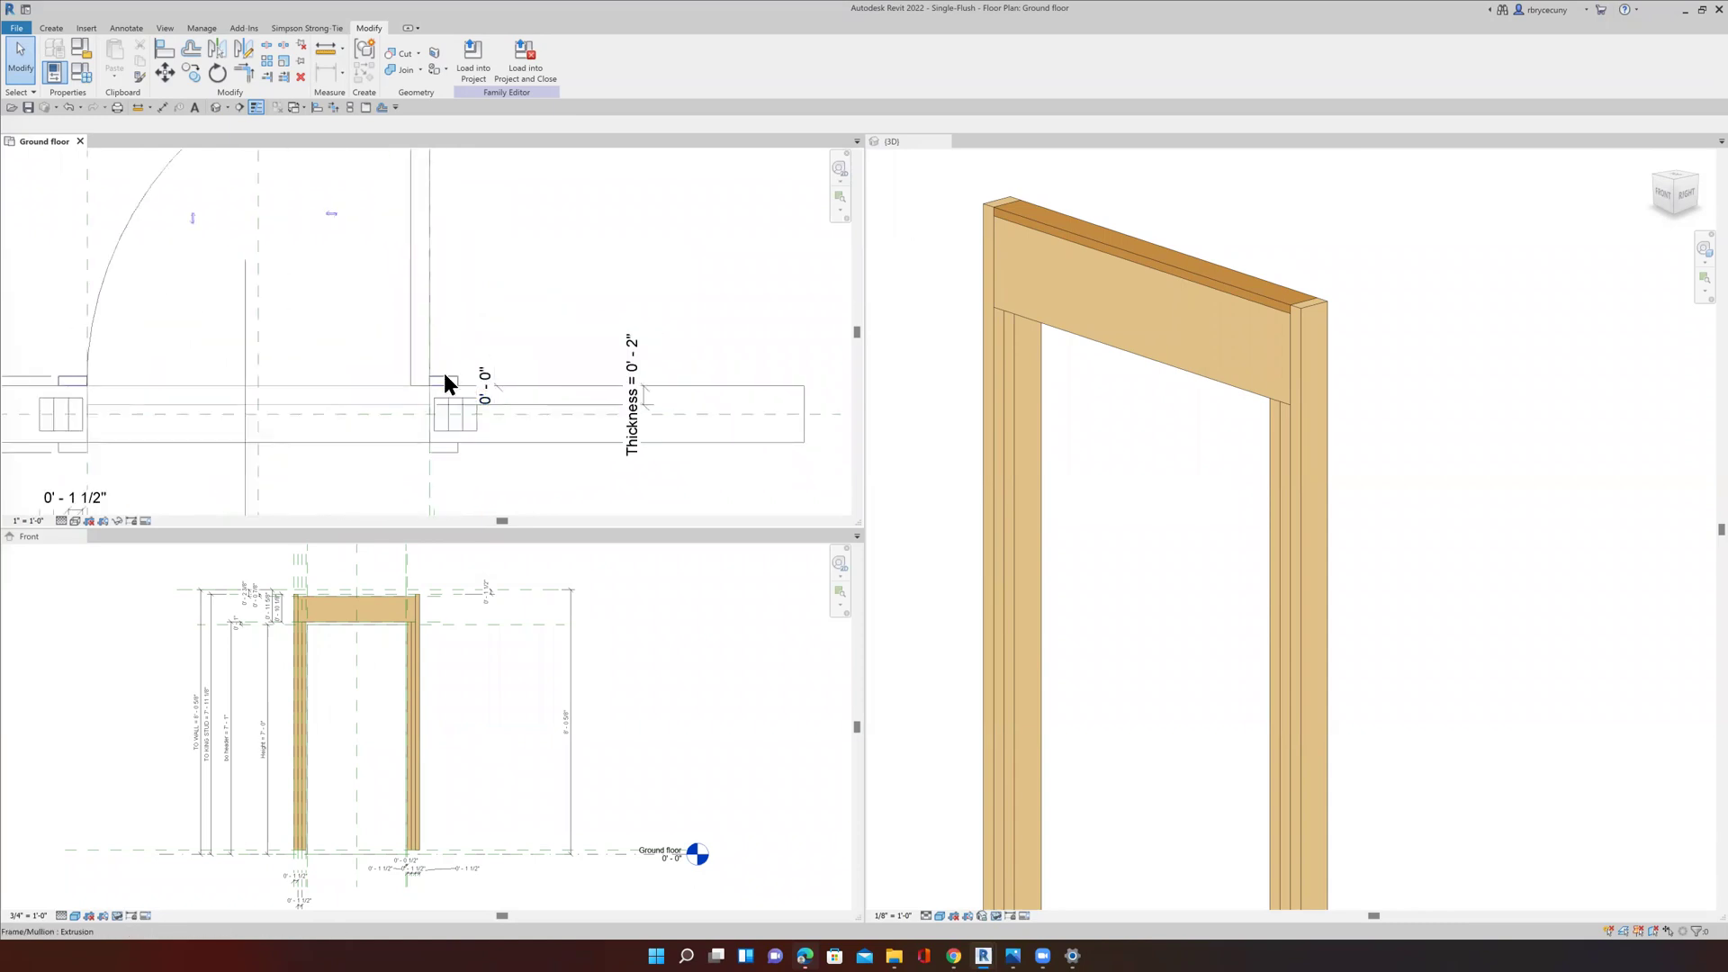
Step: Select the exterior door trim in the Ground floor plan and examine its position against the wall and jamb studs
{"action": "left_click", "coordinate": [445, 373]}
{"action": "middle_click_drag", "start_coordinate": [485, 354], "coordinate": [555, 334]}
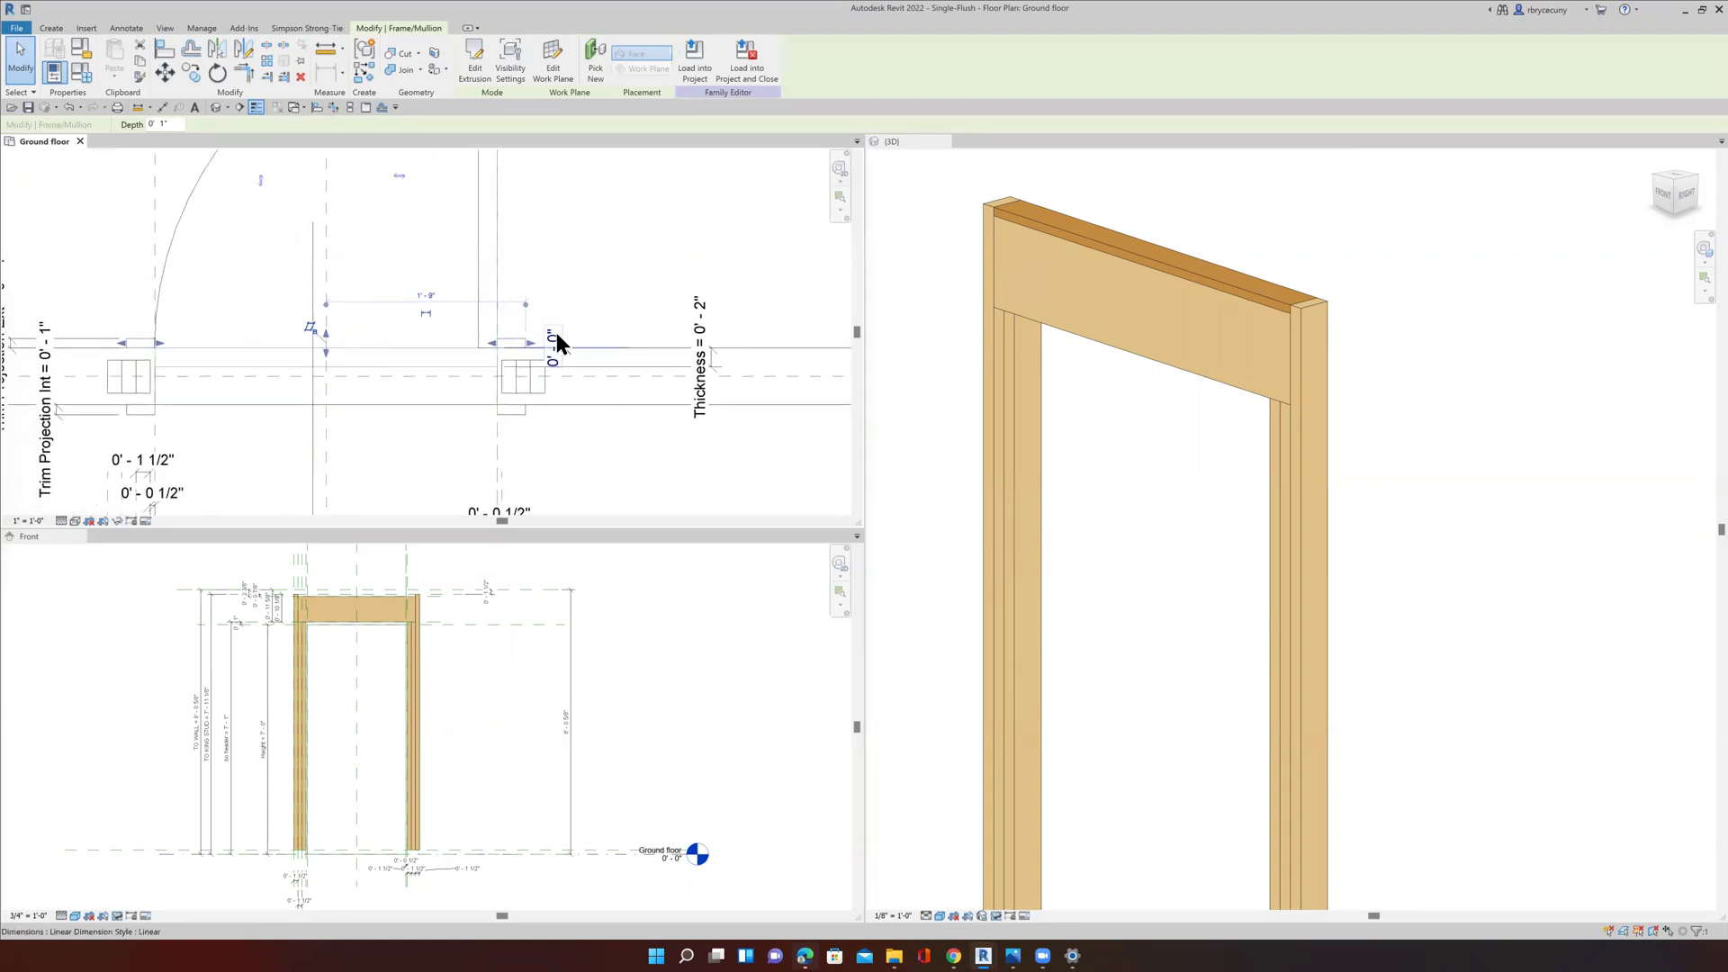
{"action": "scroll", "coordinate": [556, 333], "scroll_direction": "up", "scroll_amount": 2}
{"action": "left_click", "coordinate": [516, 350]}
{"action": "scroll", "coordinate": [515, 350], "scroll_direction": "down", "scroll_amount": 3}
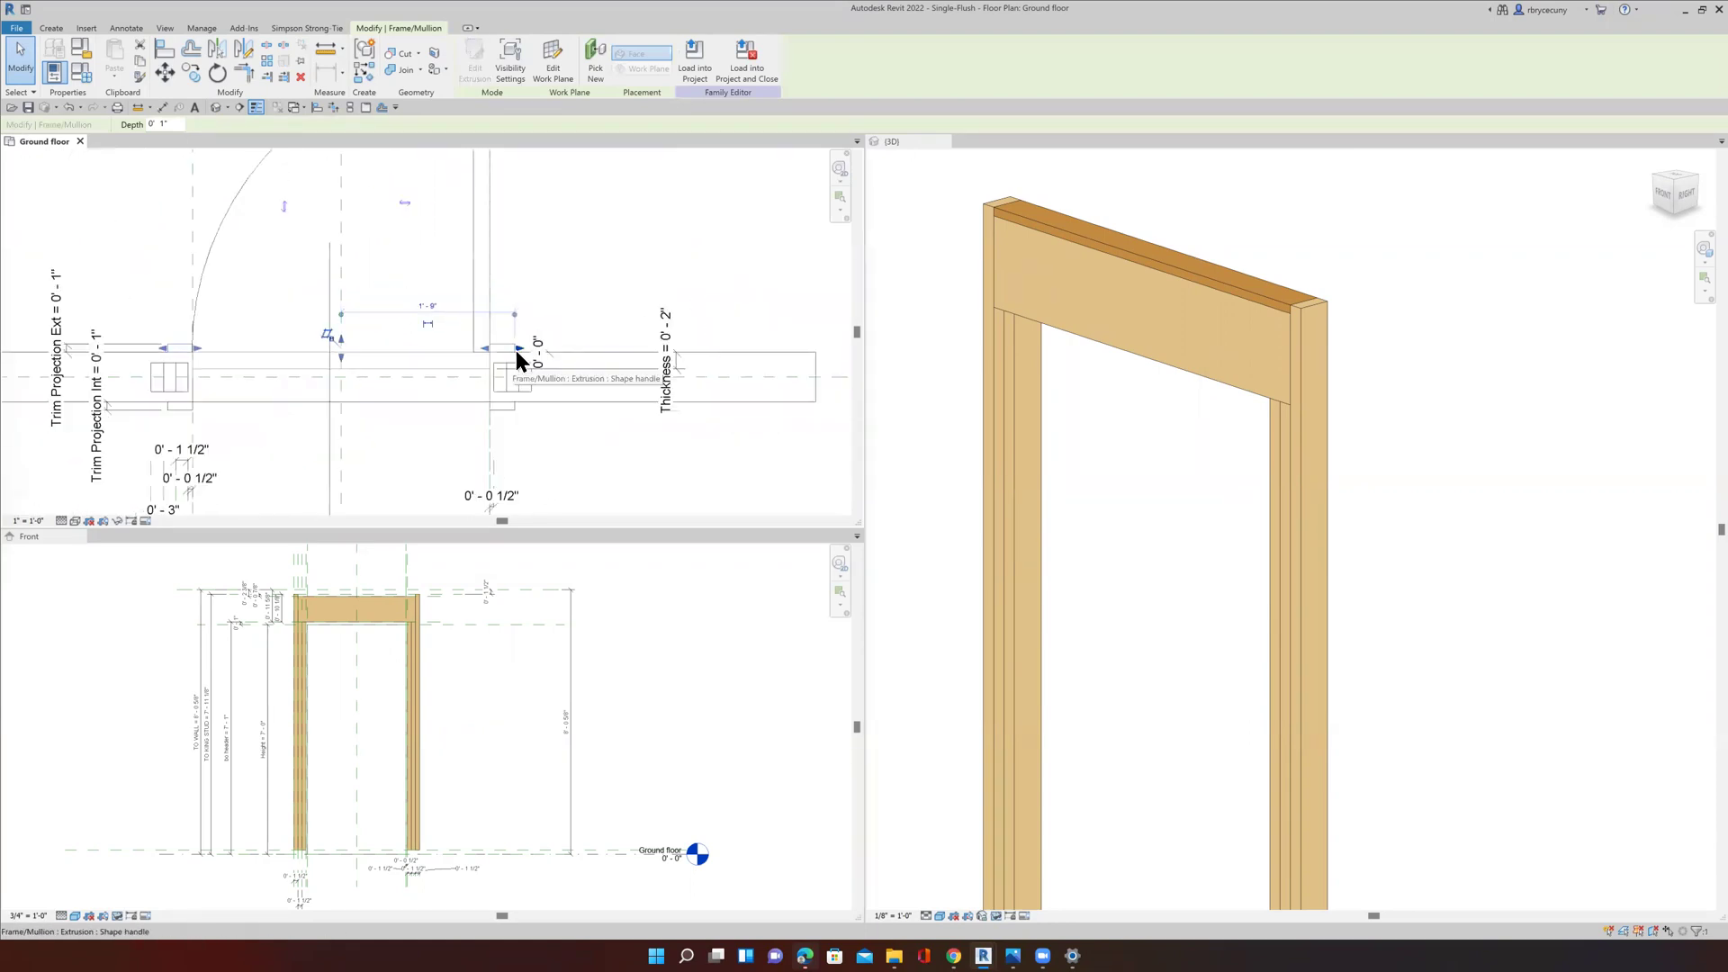
{"action": "middle_click_drag", "start_coordinate": [513, 358], "coordinate": [583, 347]}
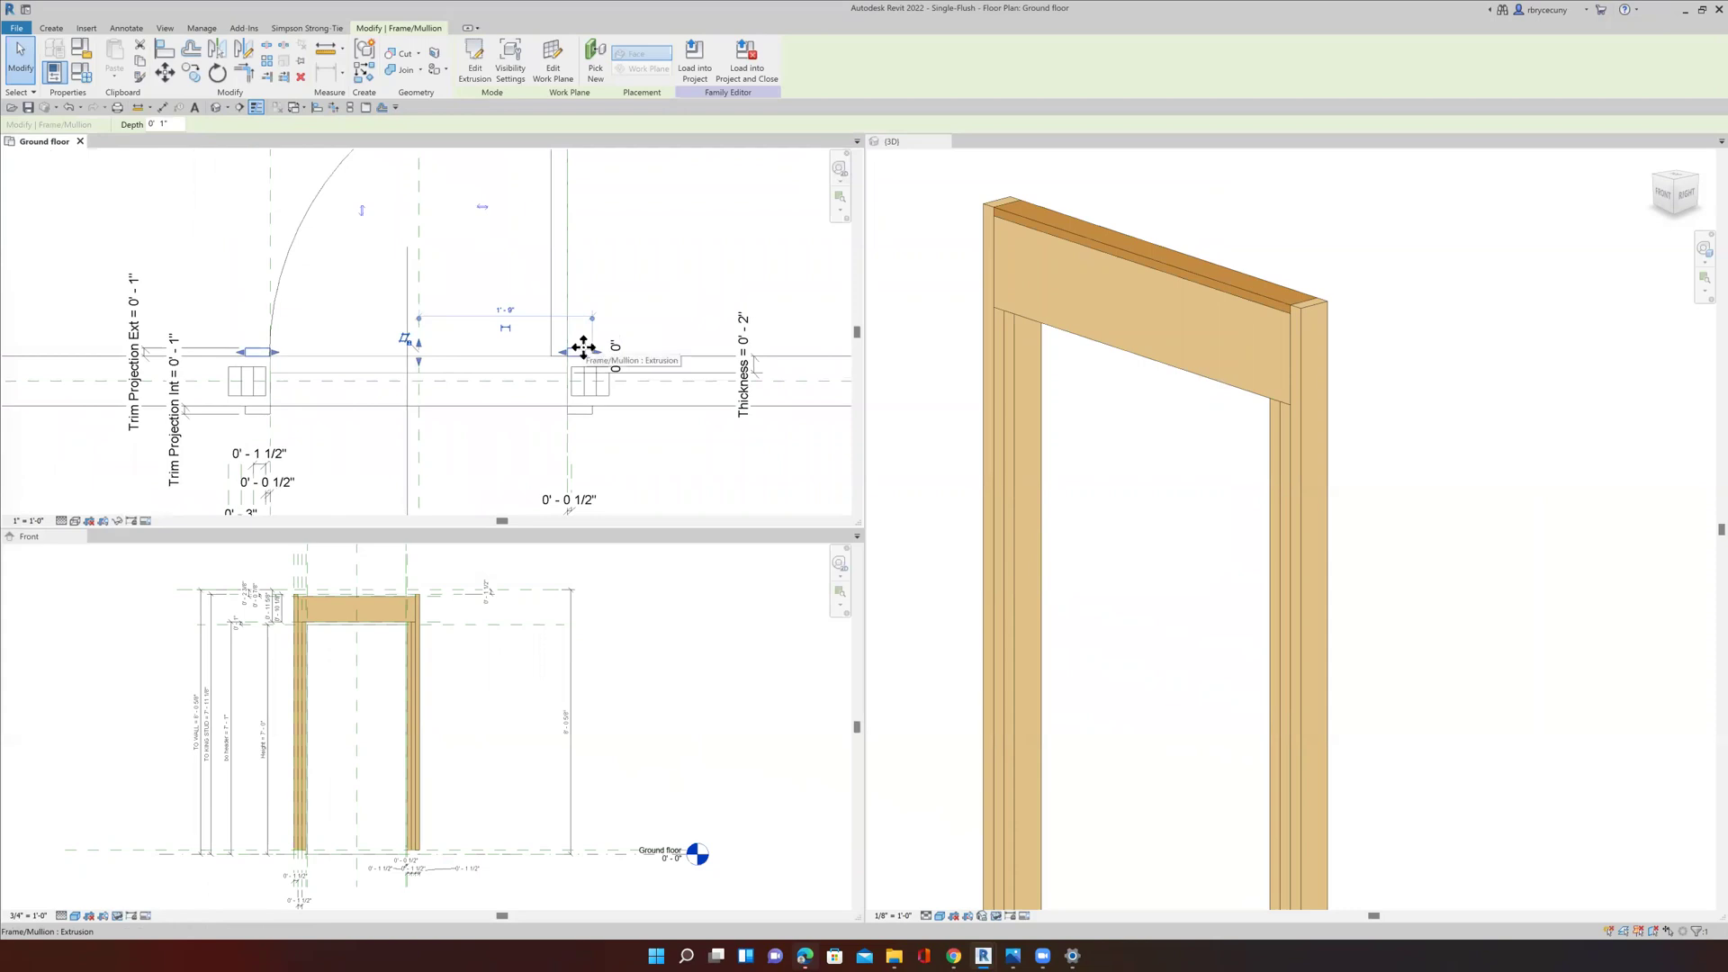
{"action": "scroll", "coordinate": [594, 331], "scroll_direction": "up", "scroll_amount": 2}
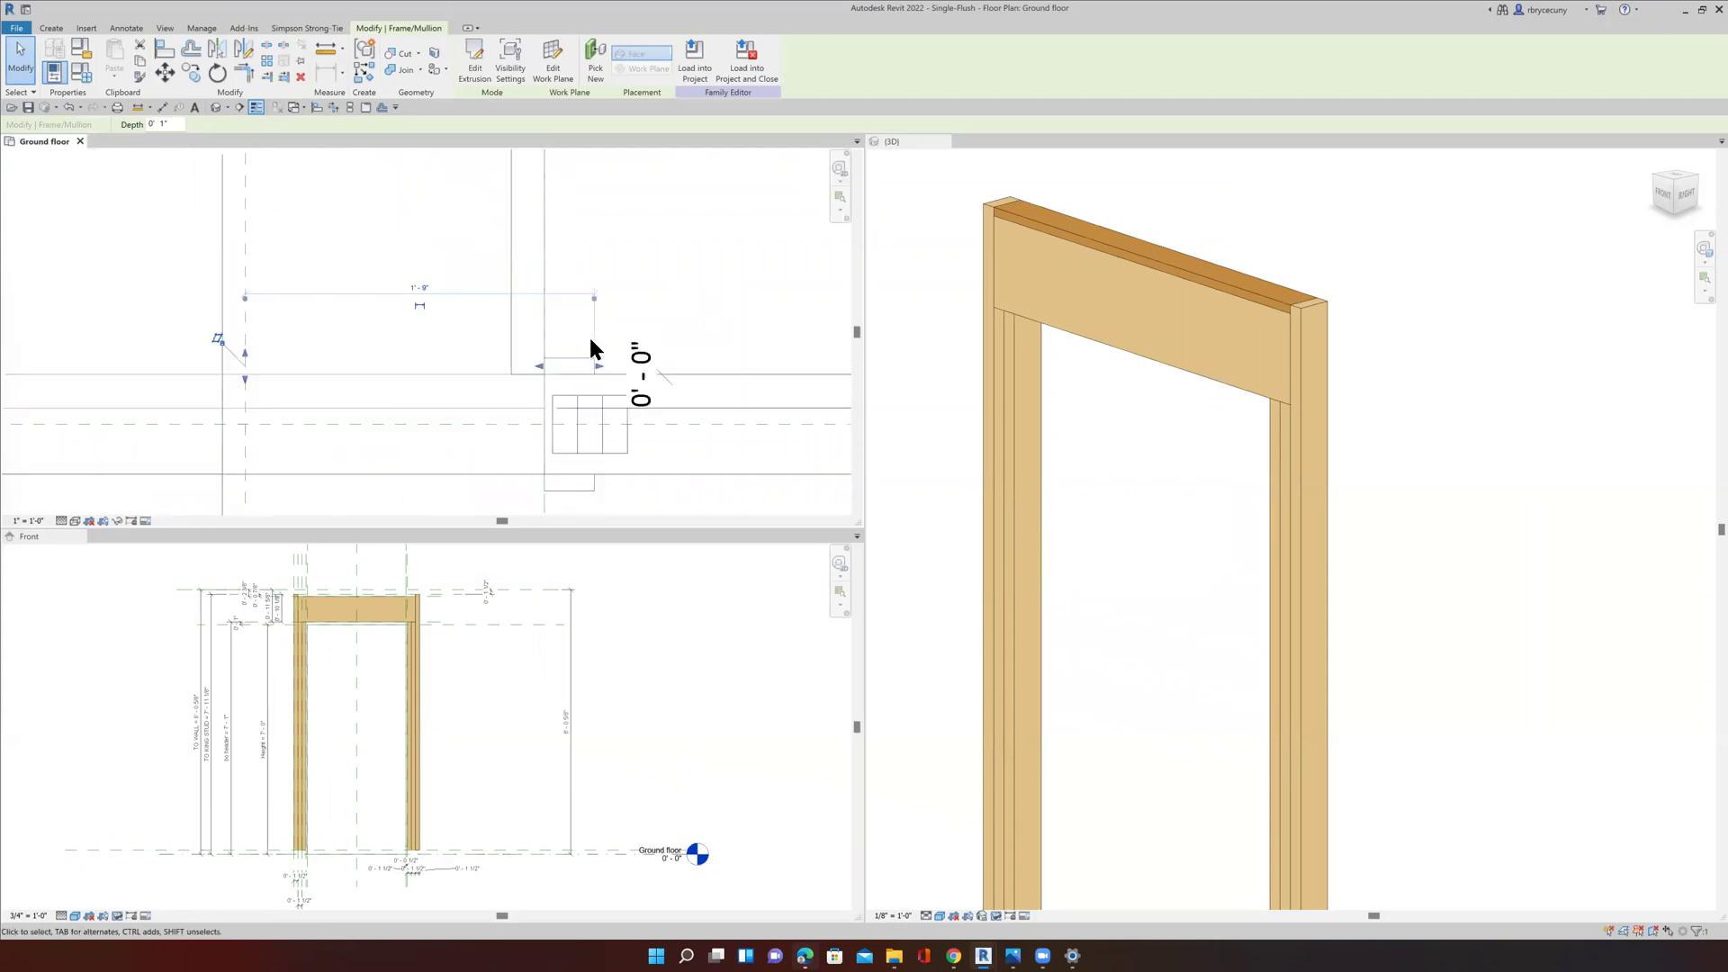
{"action": "scroll", "coordinate": [266, 381], "scroll_direction": "down", "scroll_amount": 2}
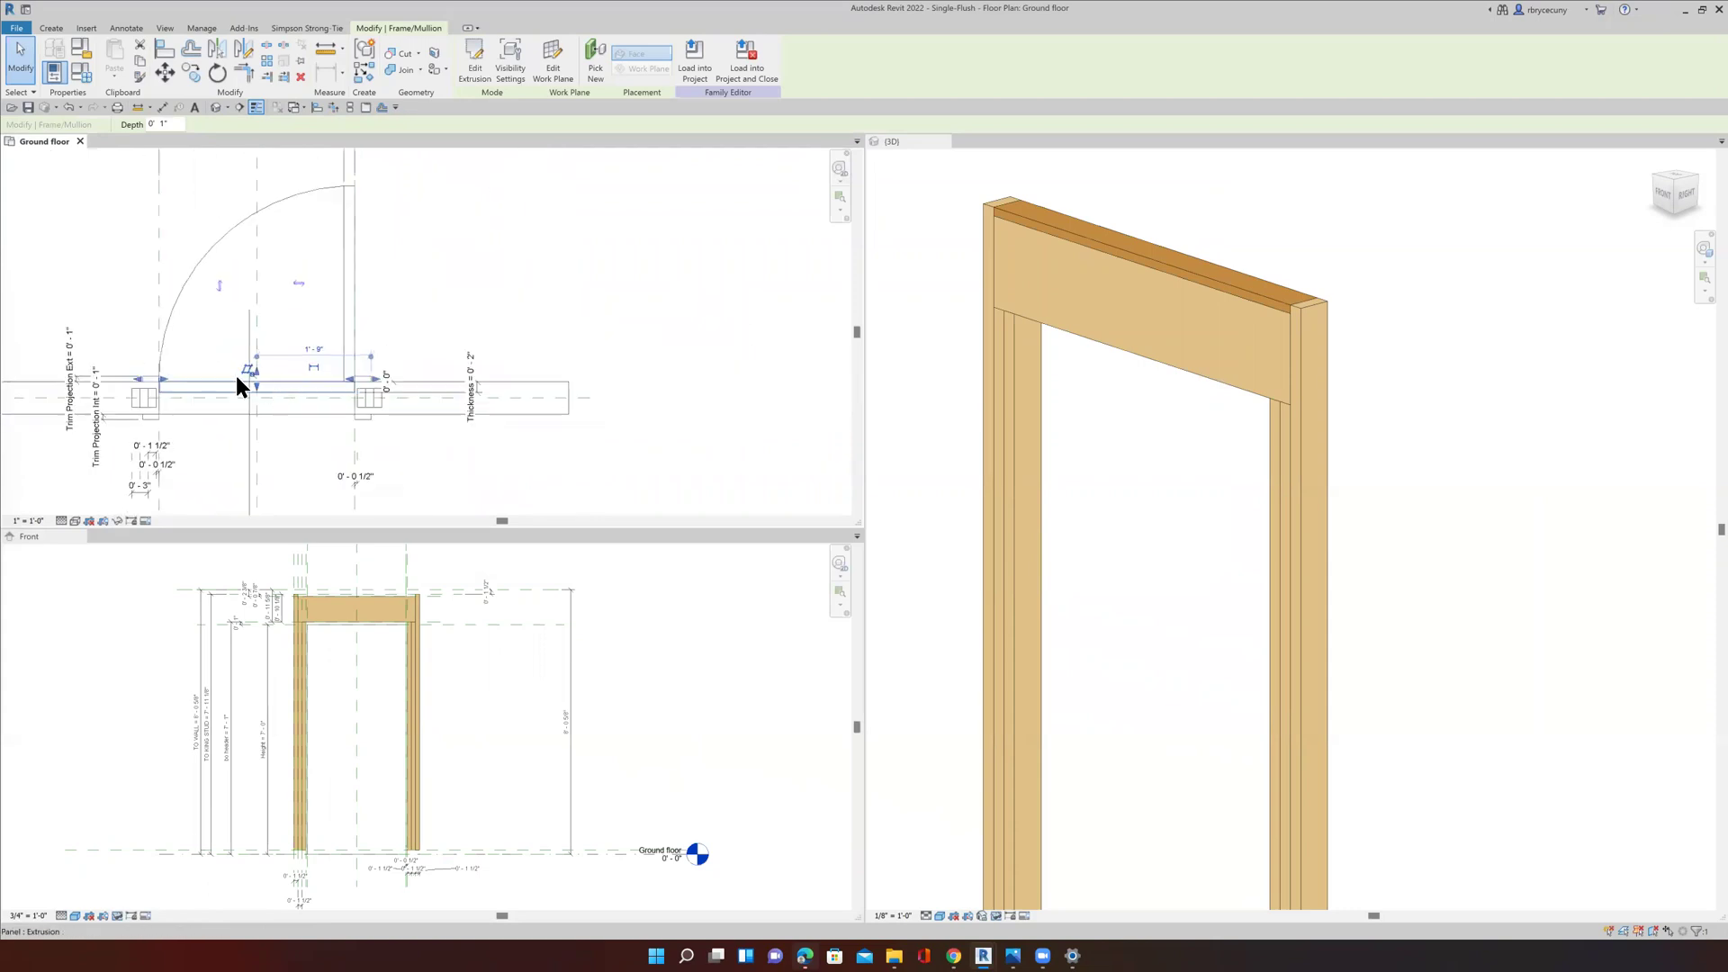
{"action": "scroll", "coordinate": [514, 279], "scroll_direction": "up", "scroll_amount": 2}
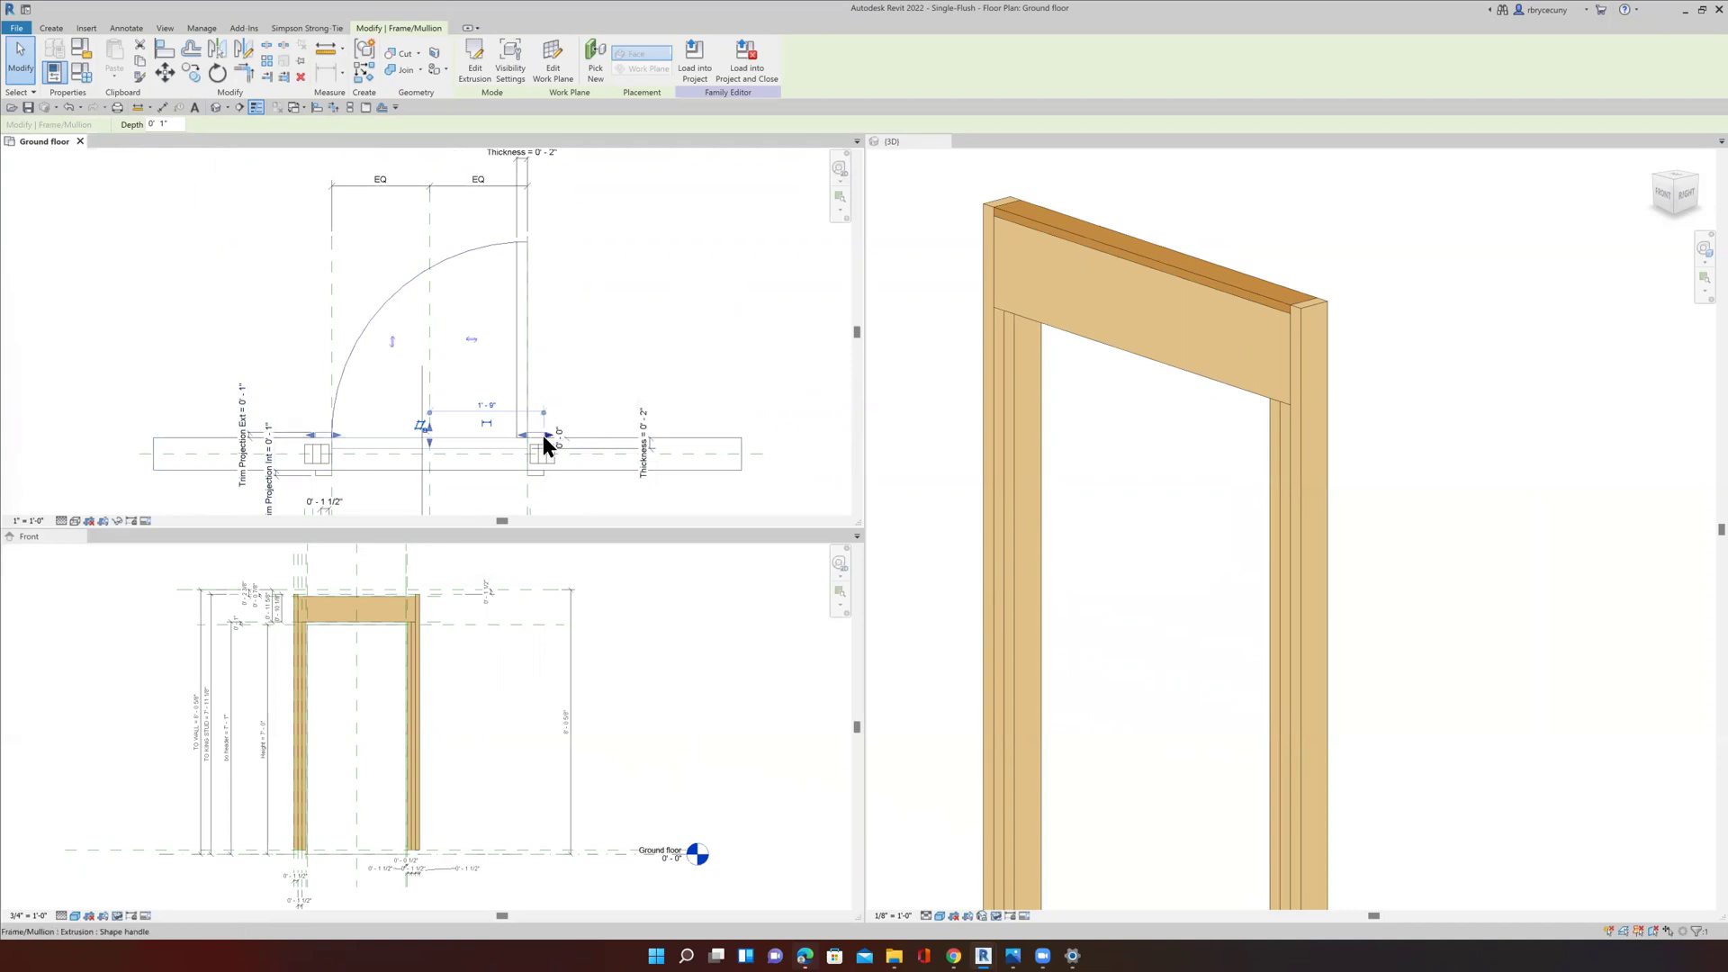
{"action": "scroll", "coordinate": [540, 432], "scroll_direction": "up", "scroll_amount": 2}
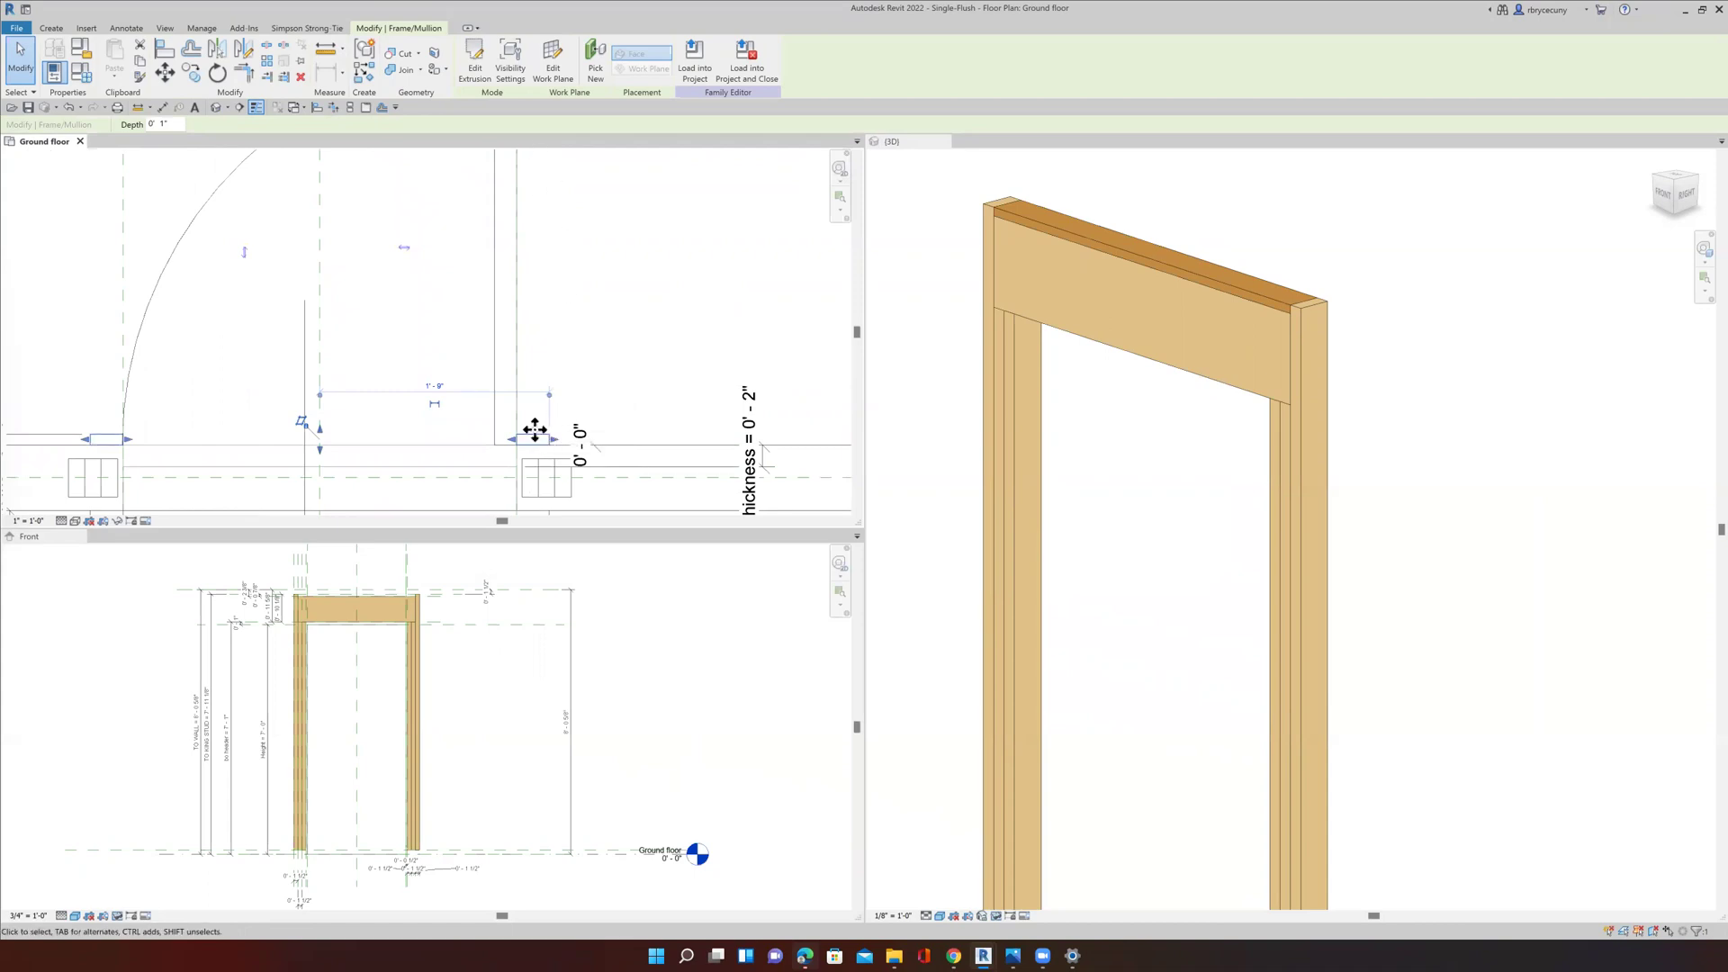
Step: Review the exterior trim's visibility settings, switch When cut in Plan/RCP off and back on, and accept the settings
{"action": "left_click", "coordinate": [509, 65]}
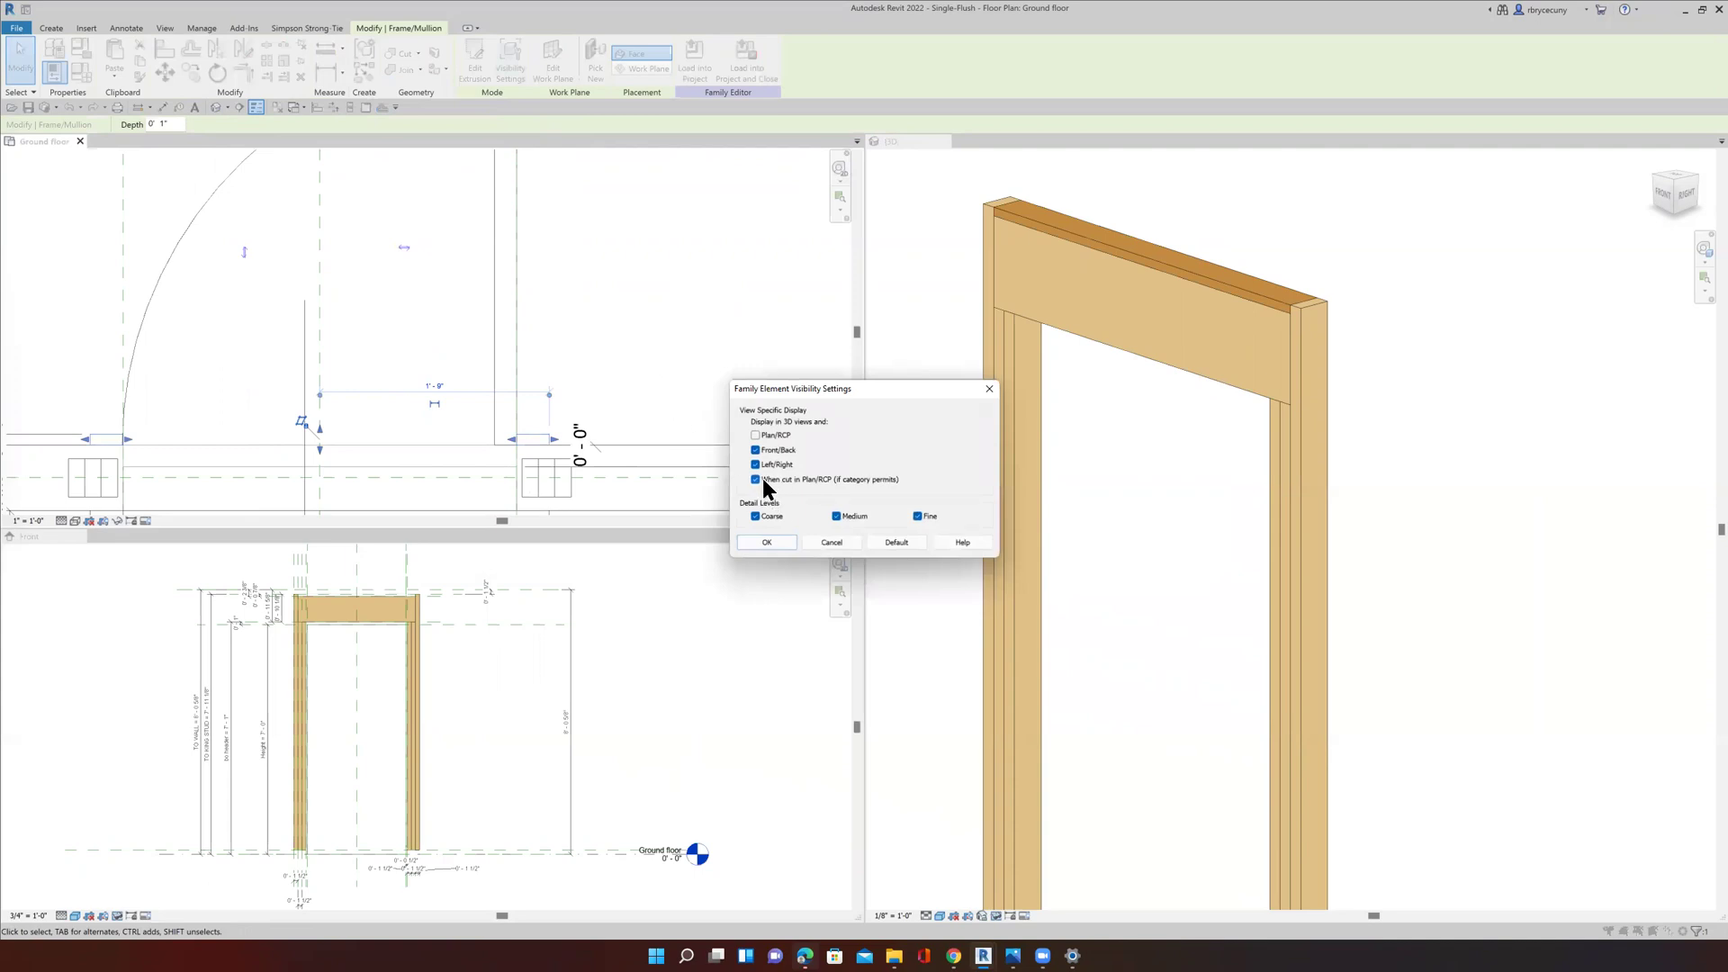
{"action": "left_click", "coordinate": [755, 481]}
{"action": "left_click", "coordinate": [756, 481]}
{"action": "left_click", "coordinate": [766, 543]}
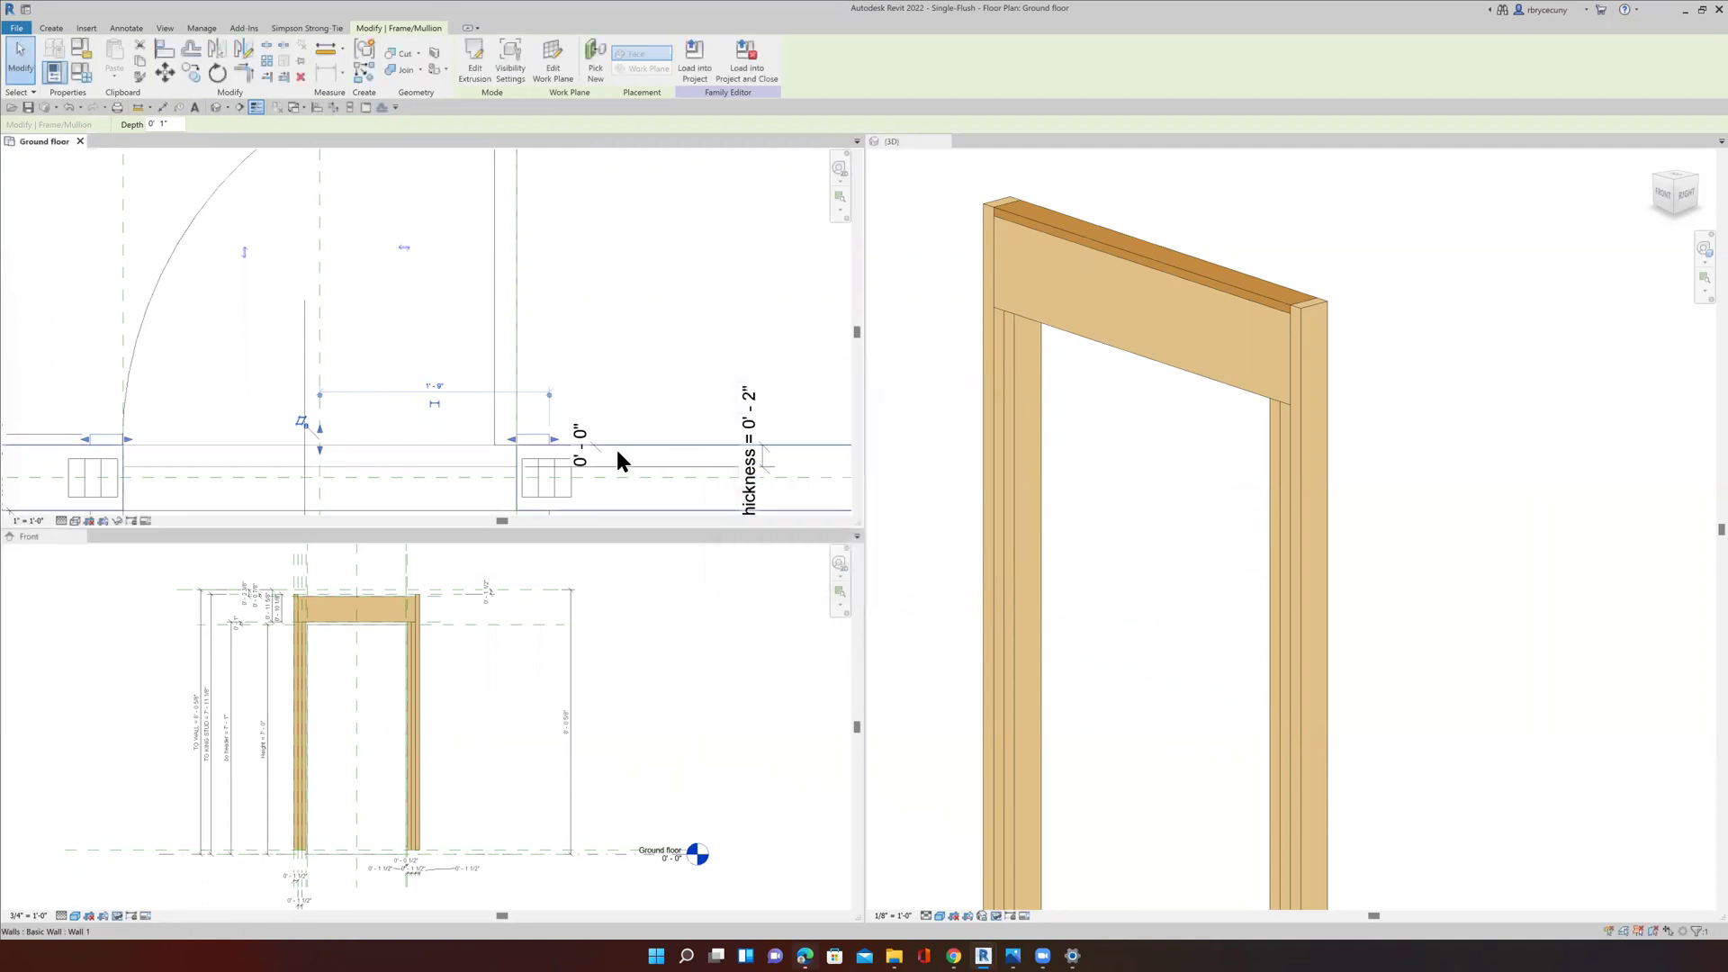
Step: Select the interior door trim in the Ground floor plan, review its visibility settings and accept them
{"action": "scroll", "coordinate": [534, 432], "scroll_direction": "down", "scroll_amount": 3}
{"action": "scroll", "coordinate": [558, 455], "scroll_direction": "up", "scroll_amount": 2}
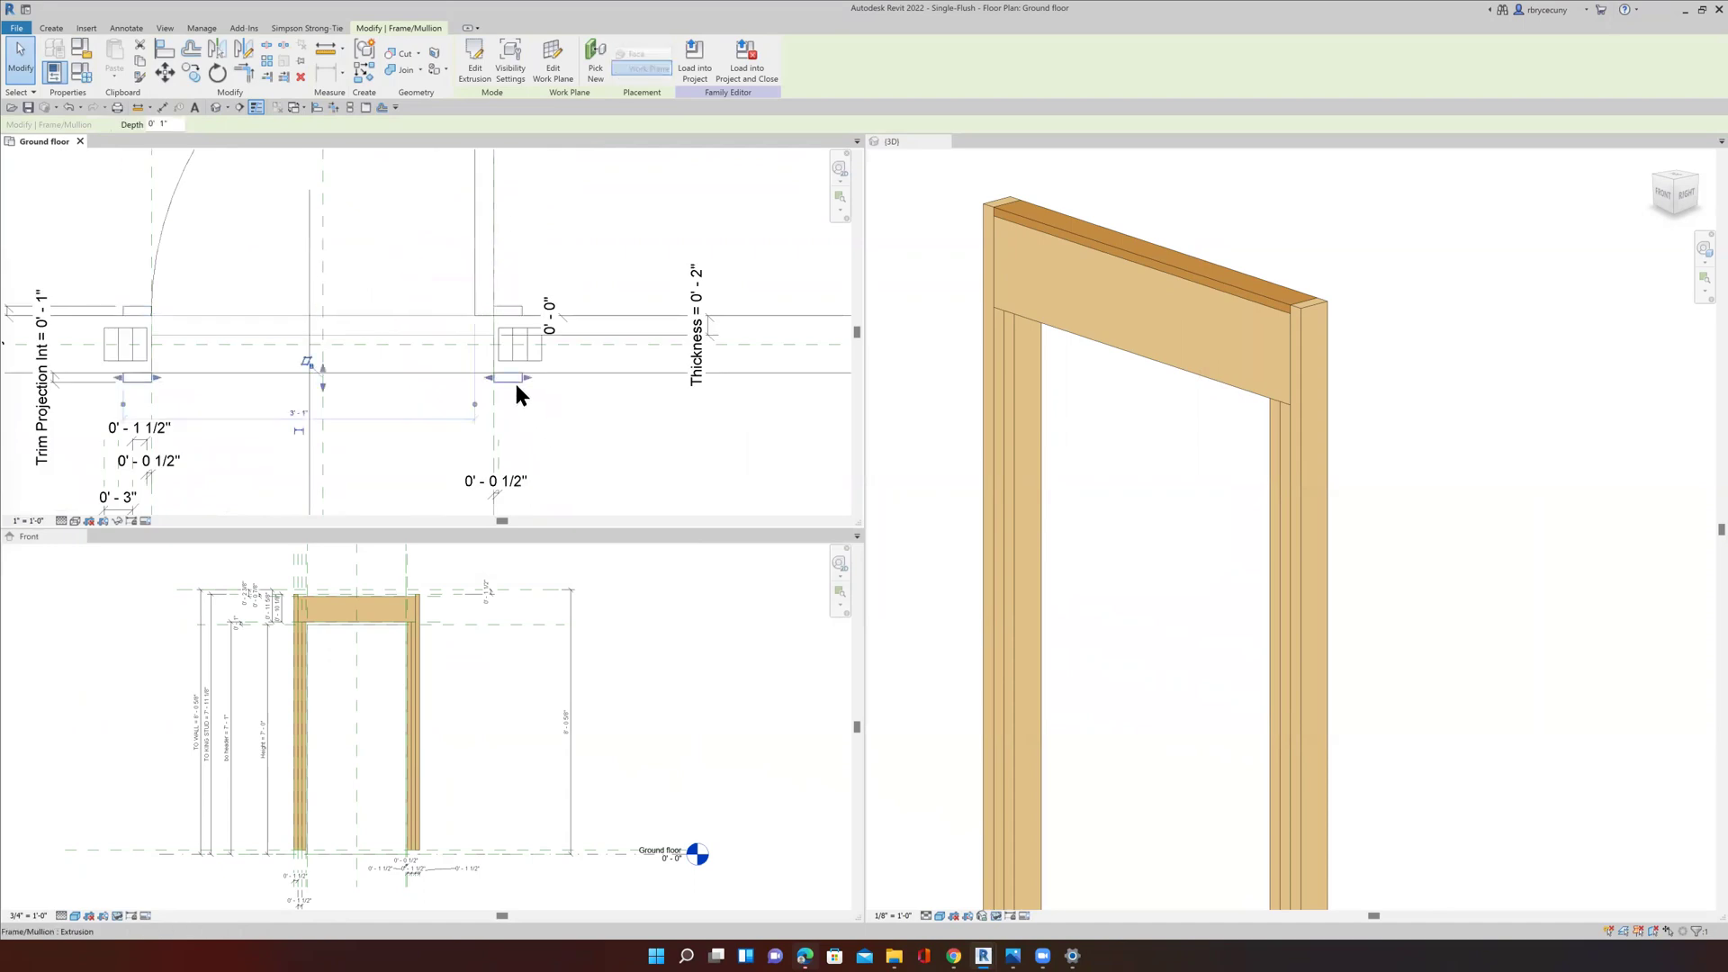
{"action": "left_click", "coordinate": [505, 64]}
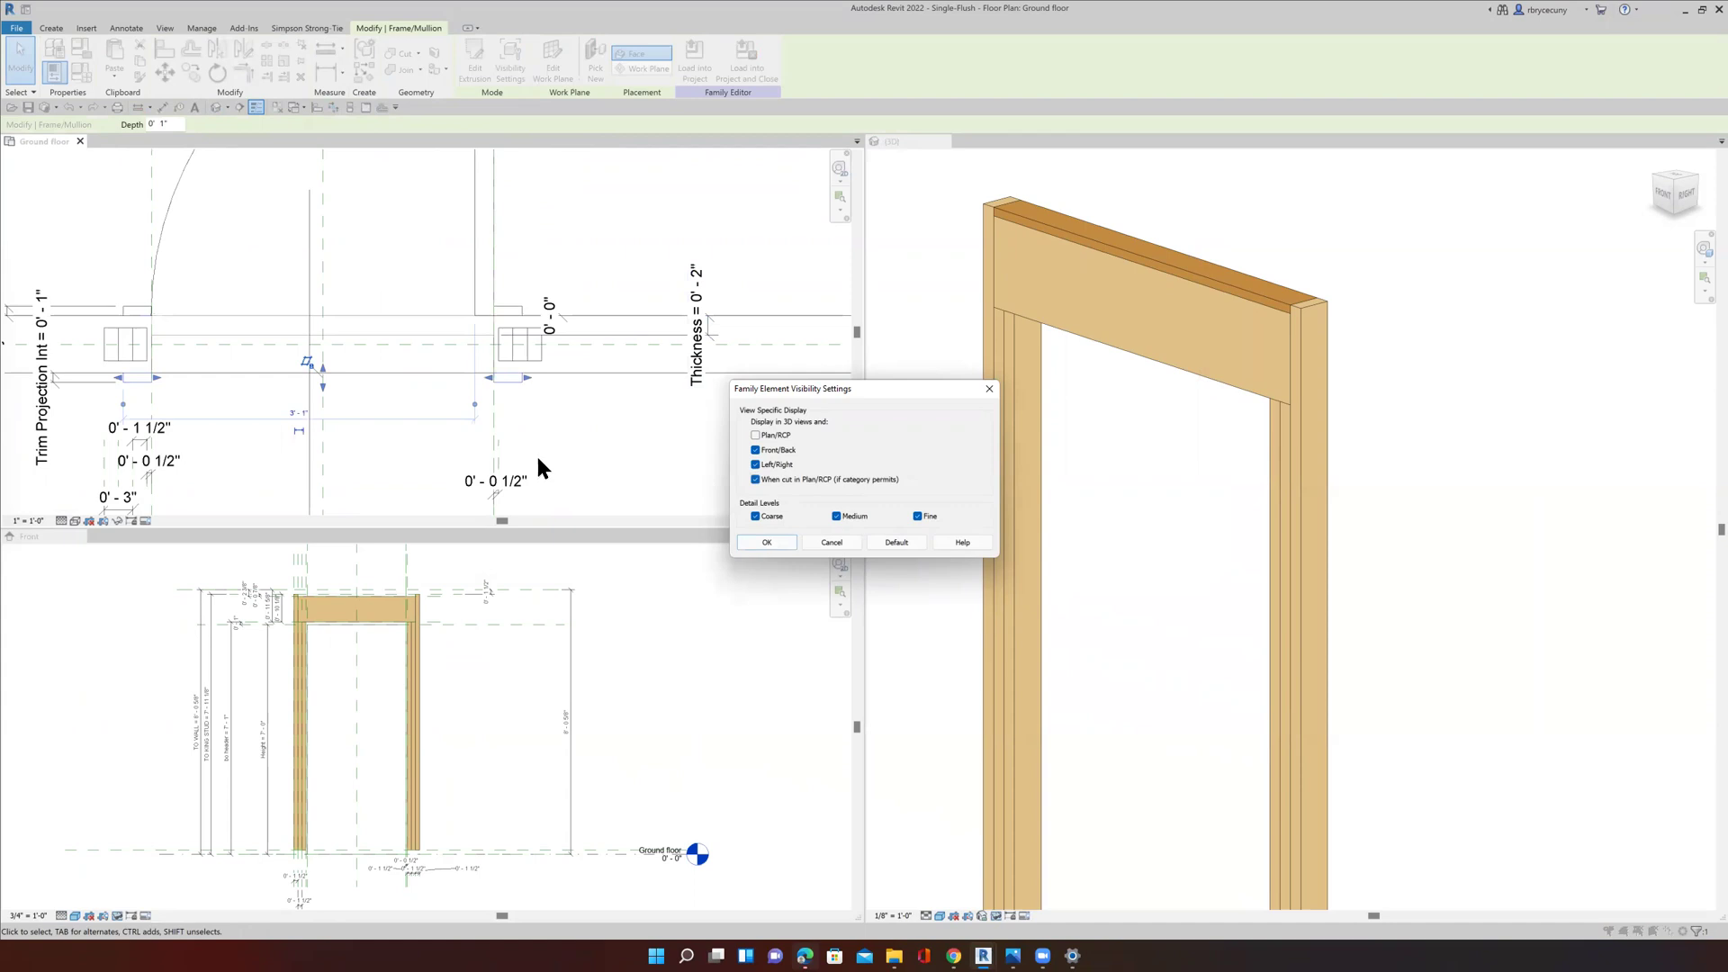
{"action": "left_click", "coordinate": [766, 542]}
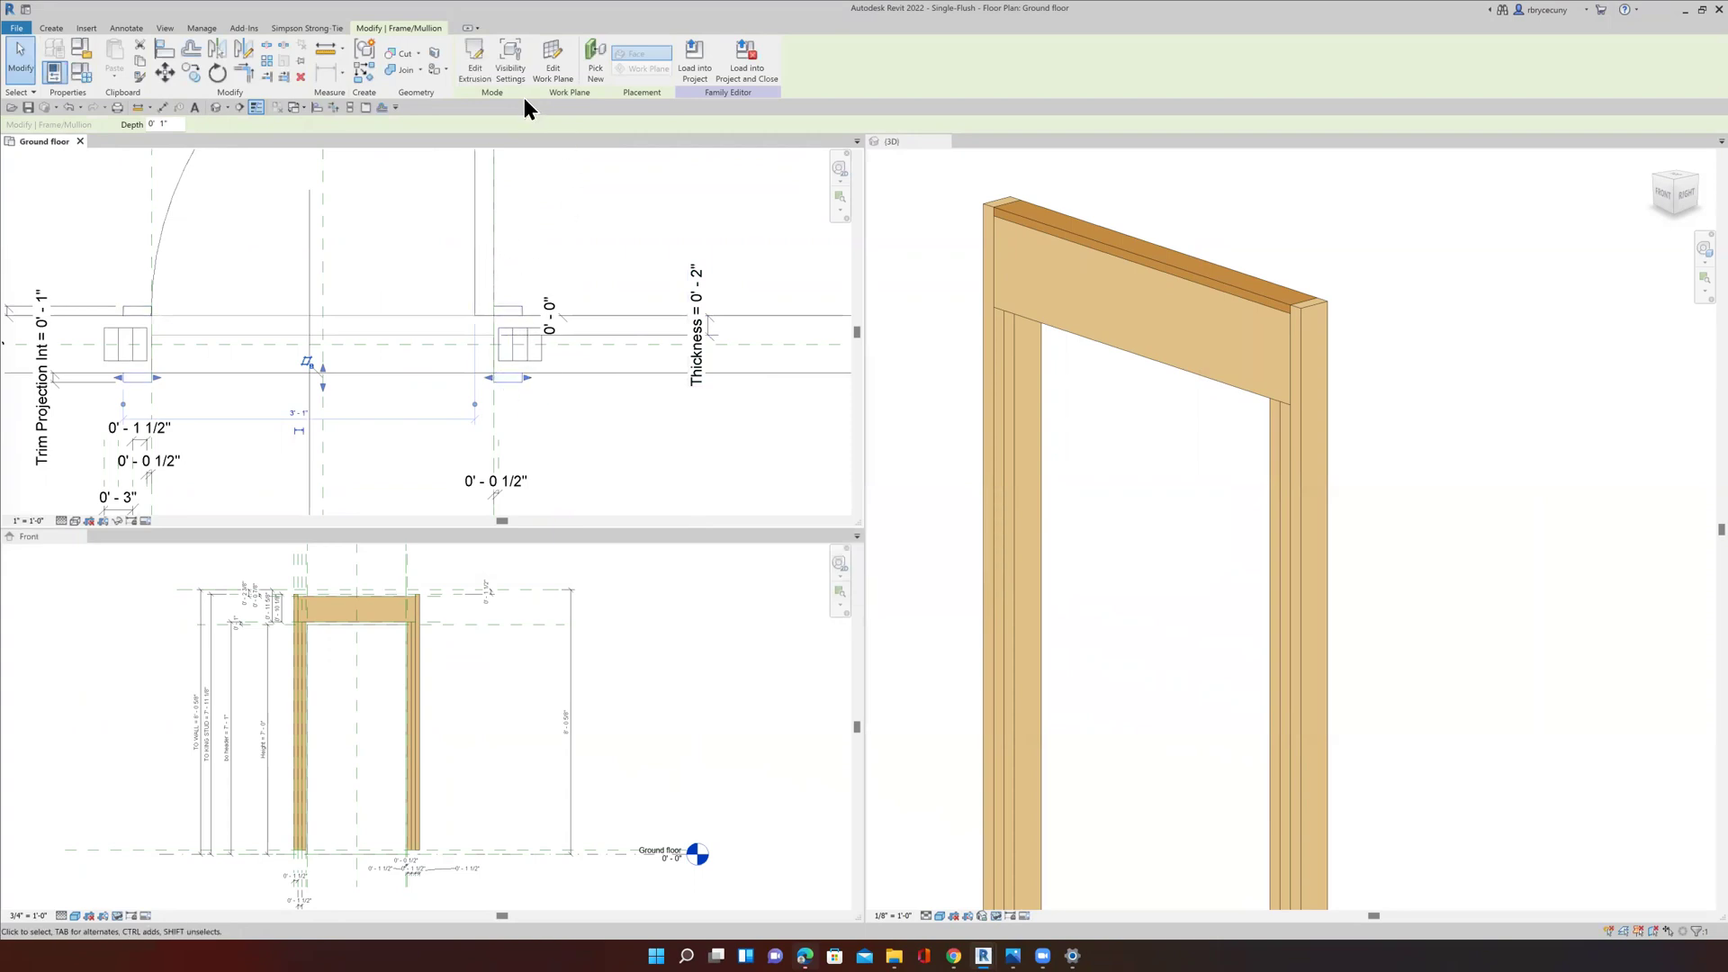
{"action": "scroll", "coordinate": [578, 326], "scroll_direction": "down", "scroll_amount": 4}
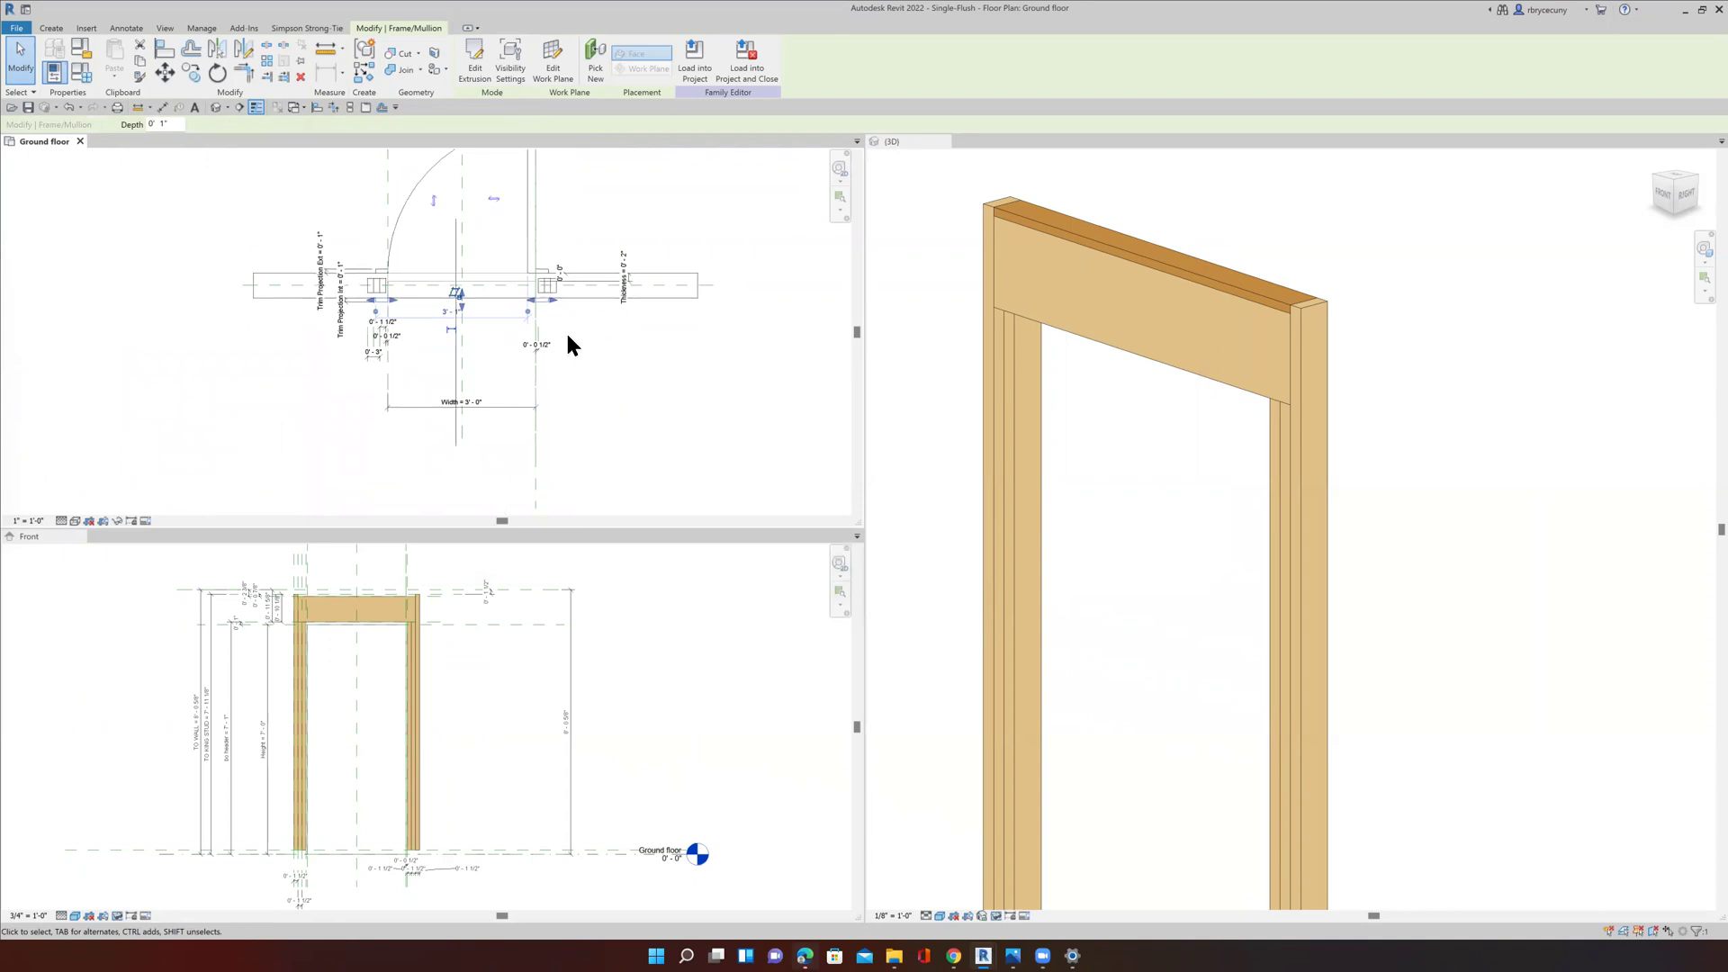
{"action": "scroll", "coordinate": [568, 338], "scroll_direction": "up", "scroll_amount": 2}
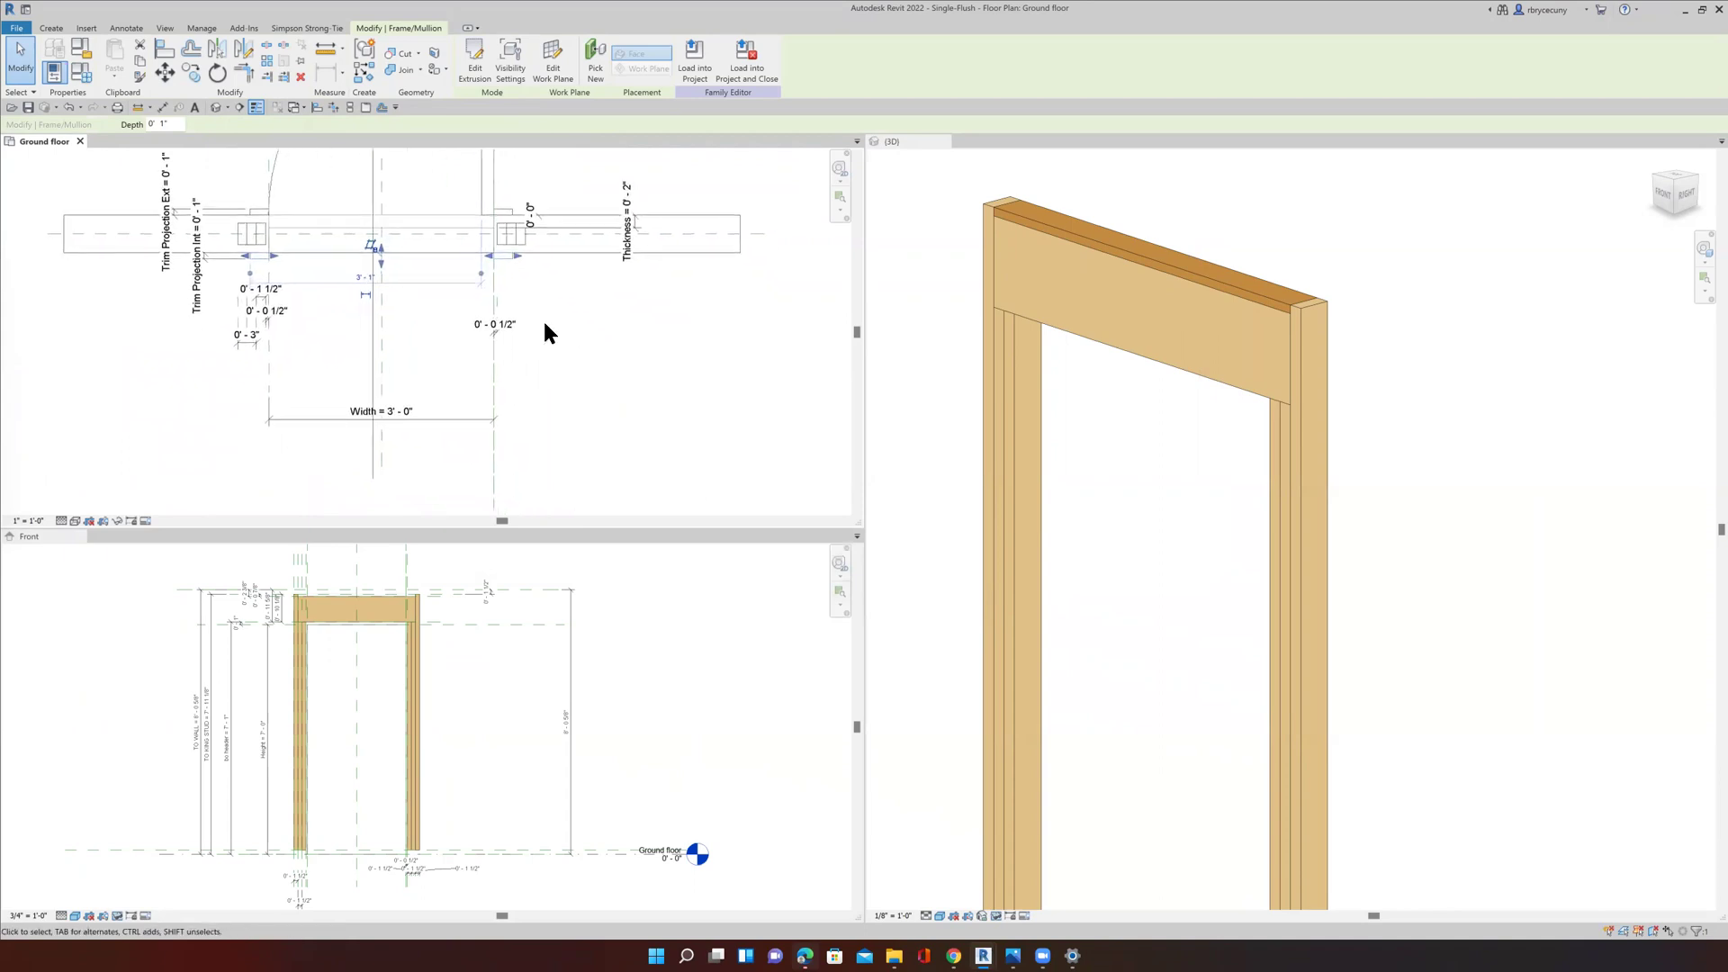
{"action": "middle_click_drag", "start_coordinate": [559, 343], "coordinate": [564, 349]}
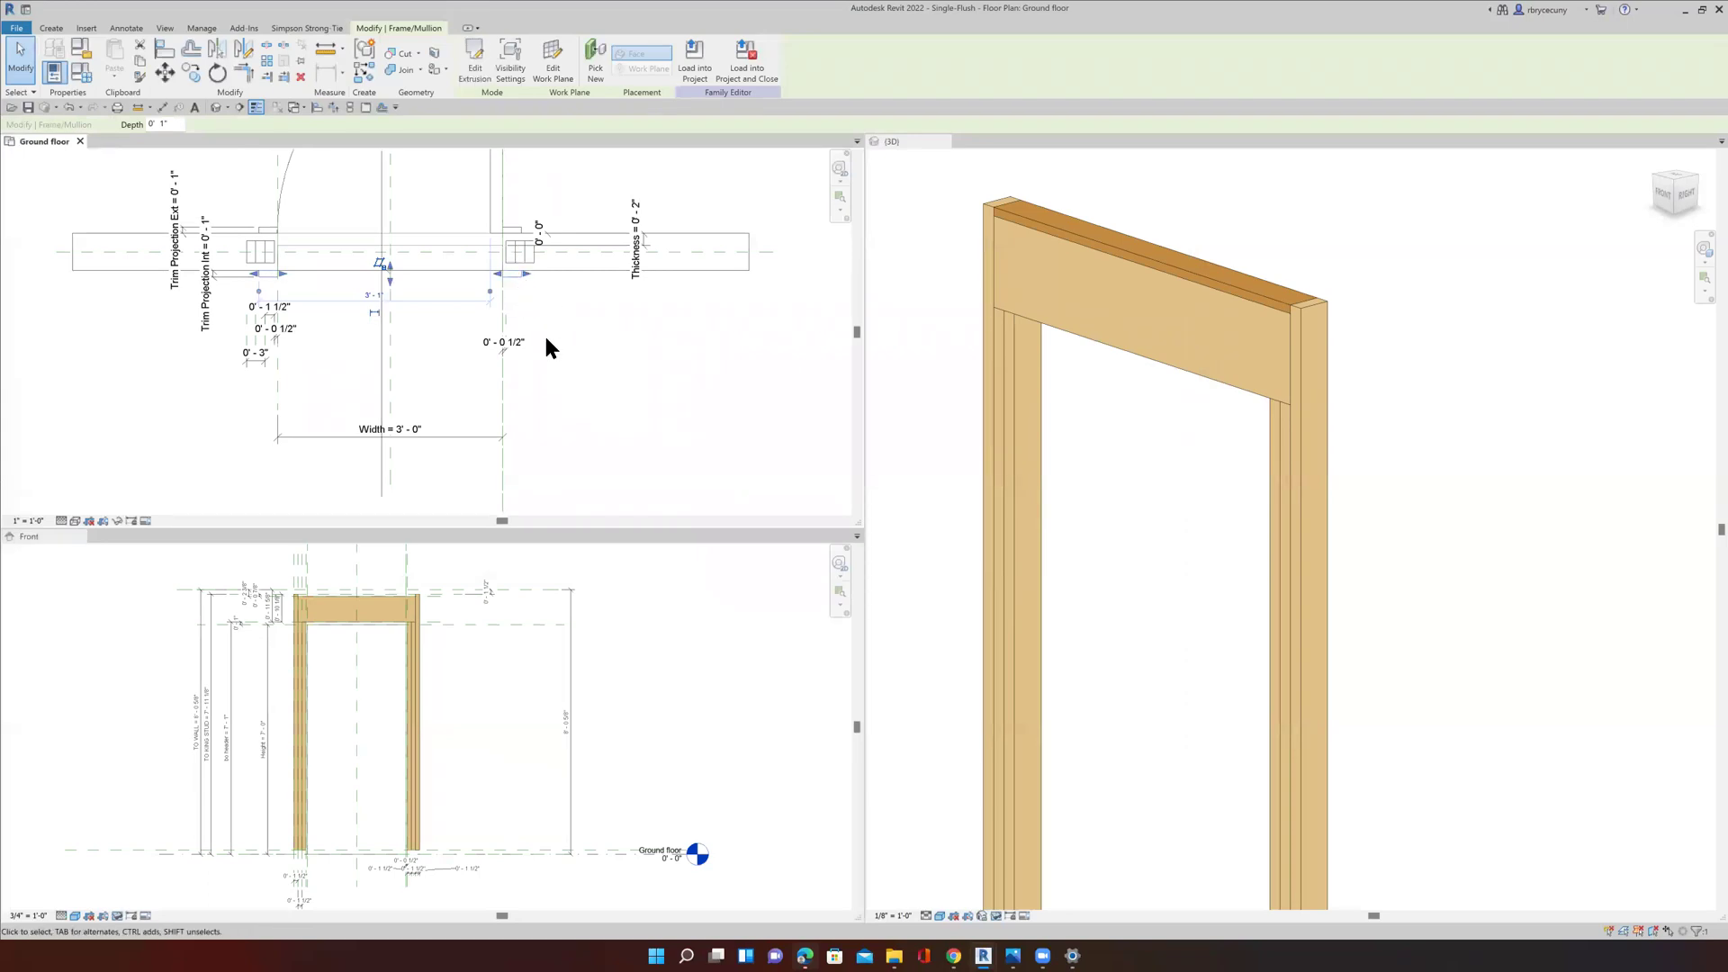
{"action": "scroll", "coordinate": [546, 341], "scroll_direction": "down", "scroll_amount": 1}
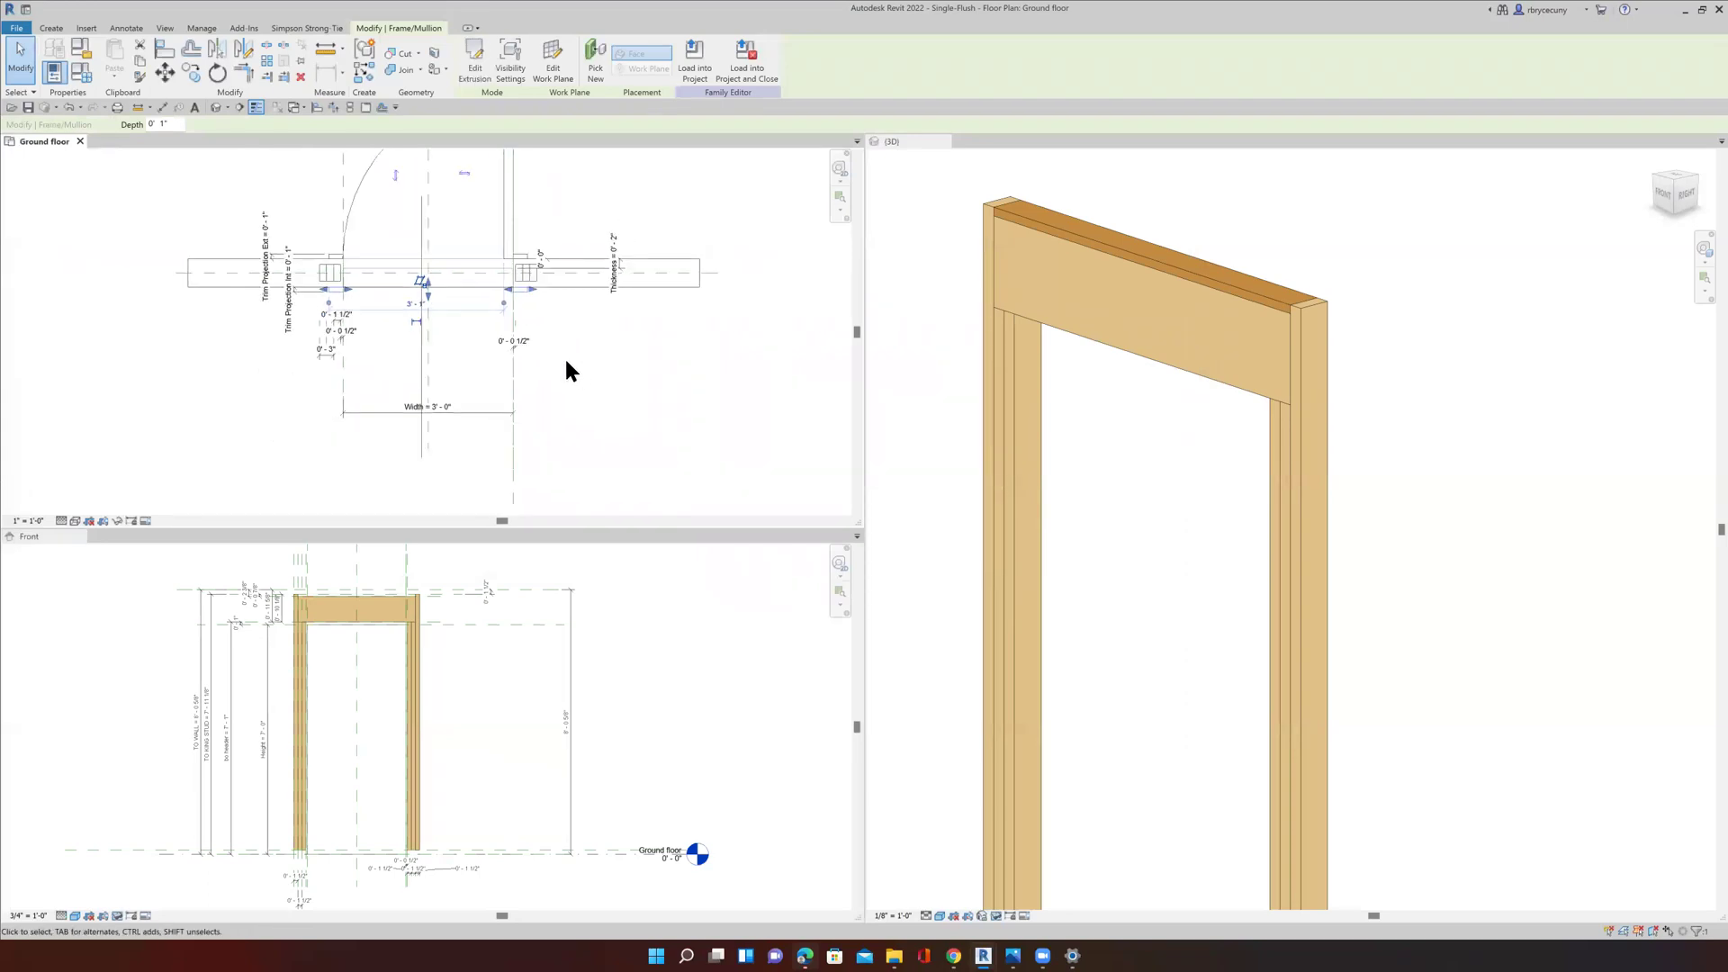
{"action": "middle_click_drag", "start_coordinate": [573, 366], "coordinate": [559, 361]}
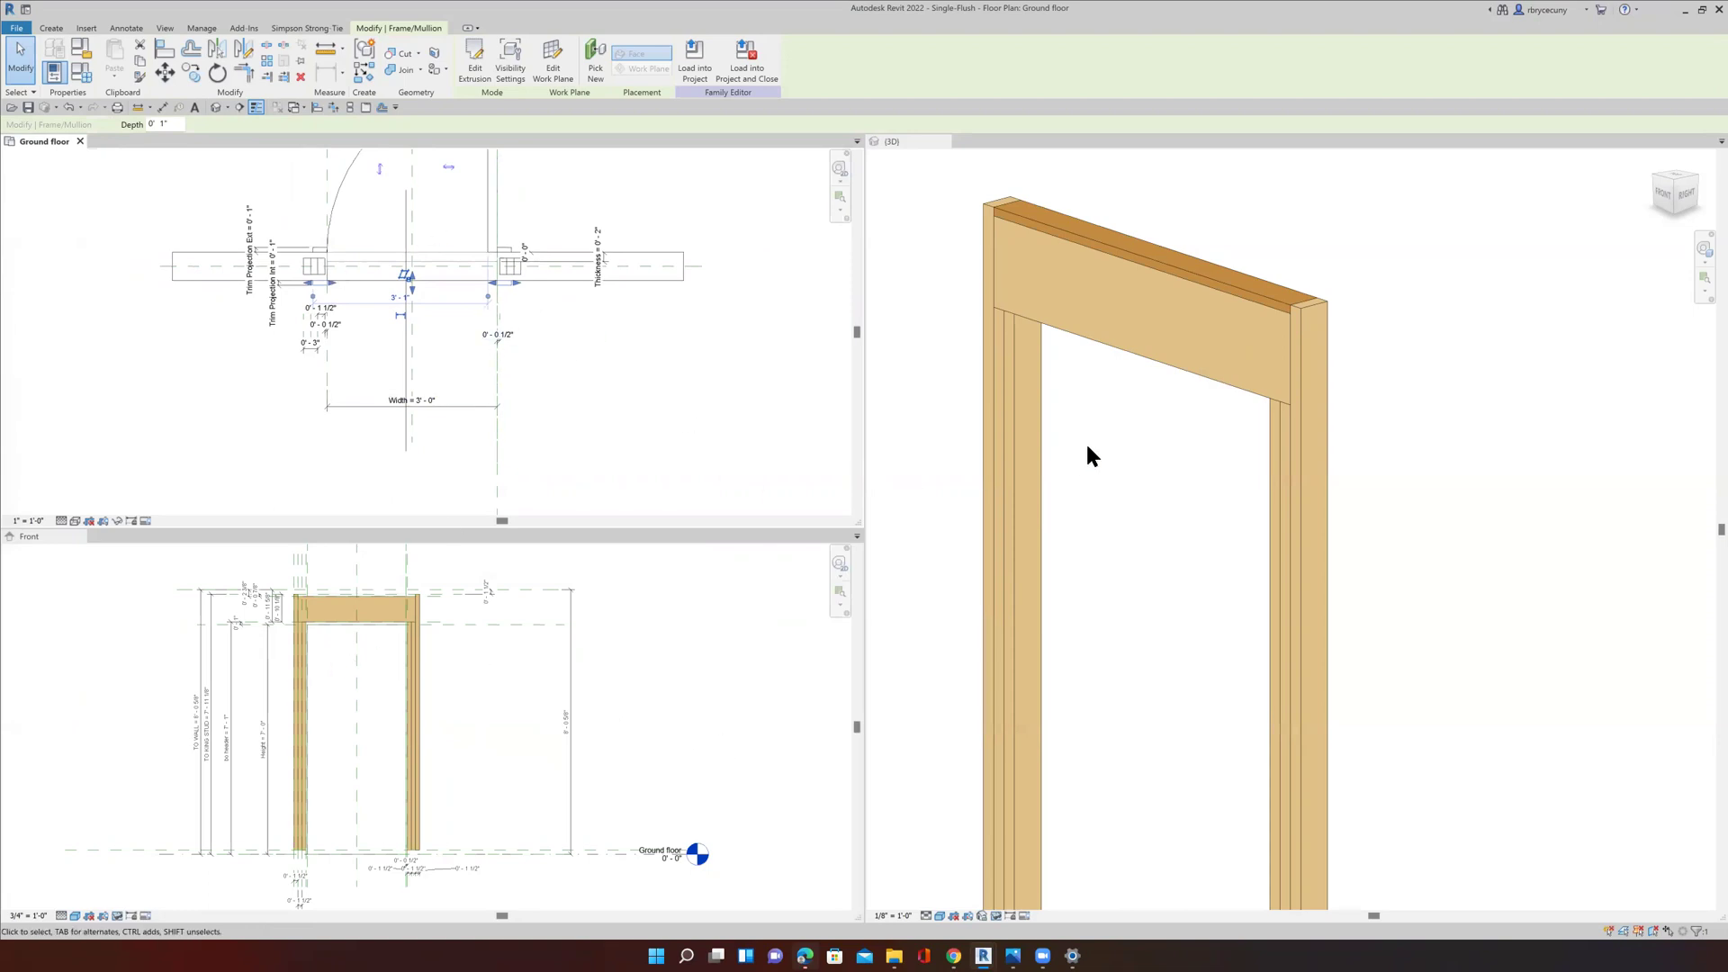
Step: Switch to the house project's 1ST FL FRAMING 3D view and examine the framed door openings on both floors
{"action": "scroll", "coordinate": [1087, 454], "scroll_direction": "down", "scroll_amount": 2}
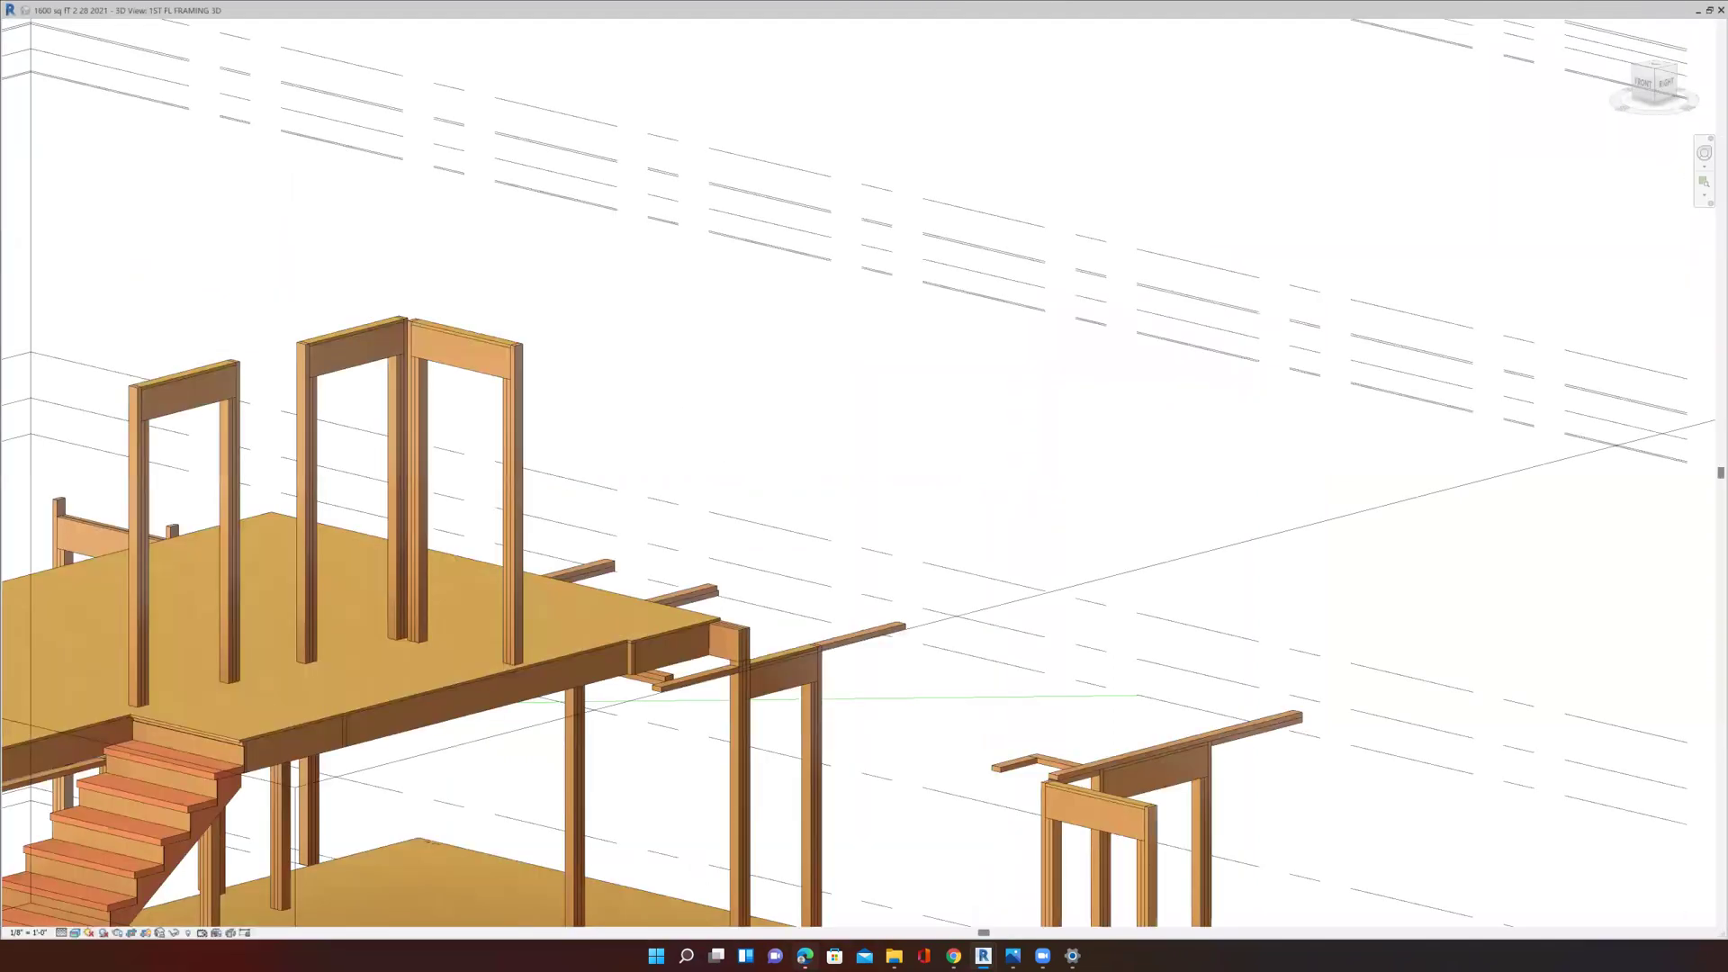
{"action": "scroll", "coordinate": [841, 612], "scroll_direction": "down", "scroll_amount": 5}
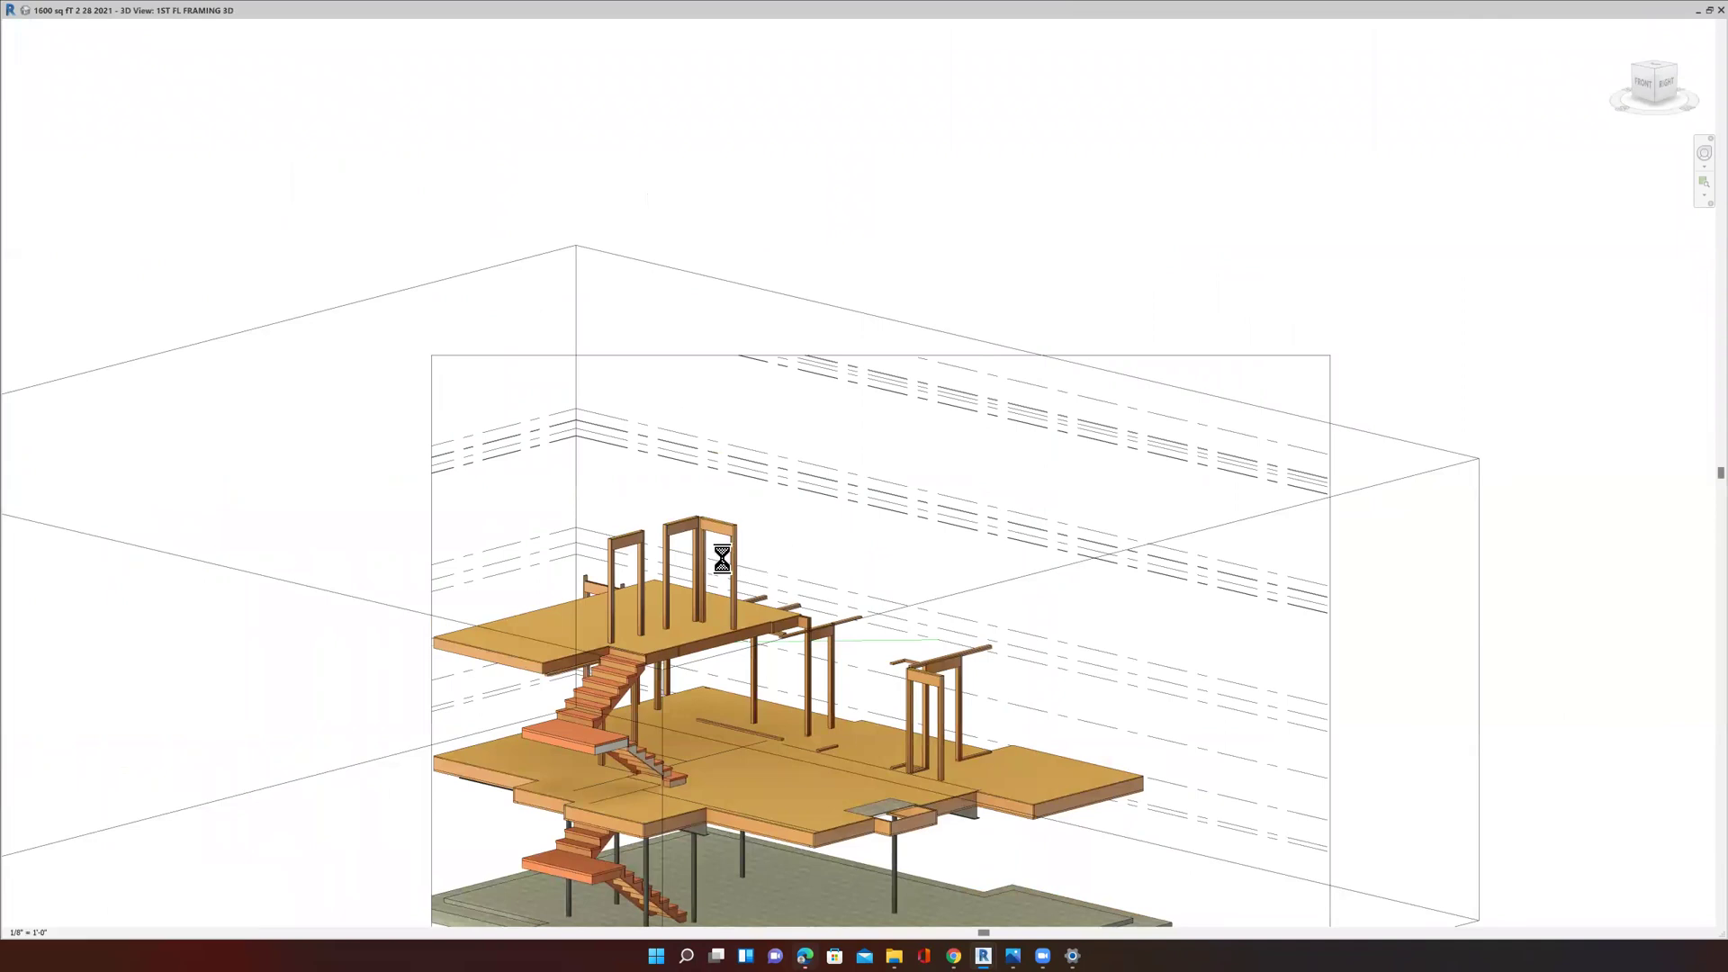
{"action": "scroll", "coordinate": [718, 551], "scroll_direction": "up", "scroll_amount": 3}
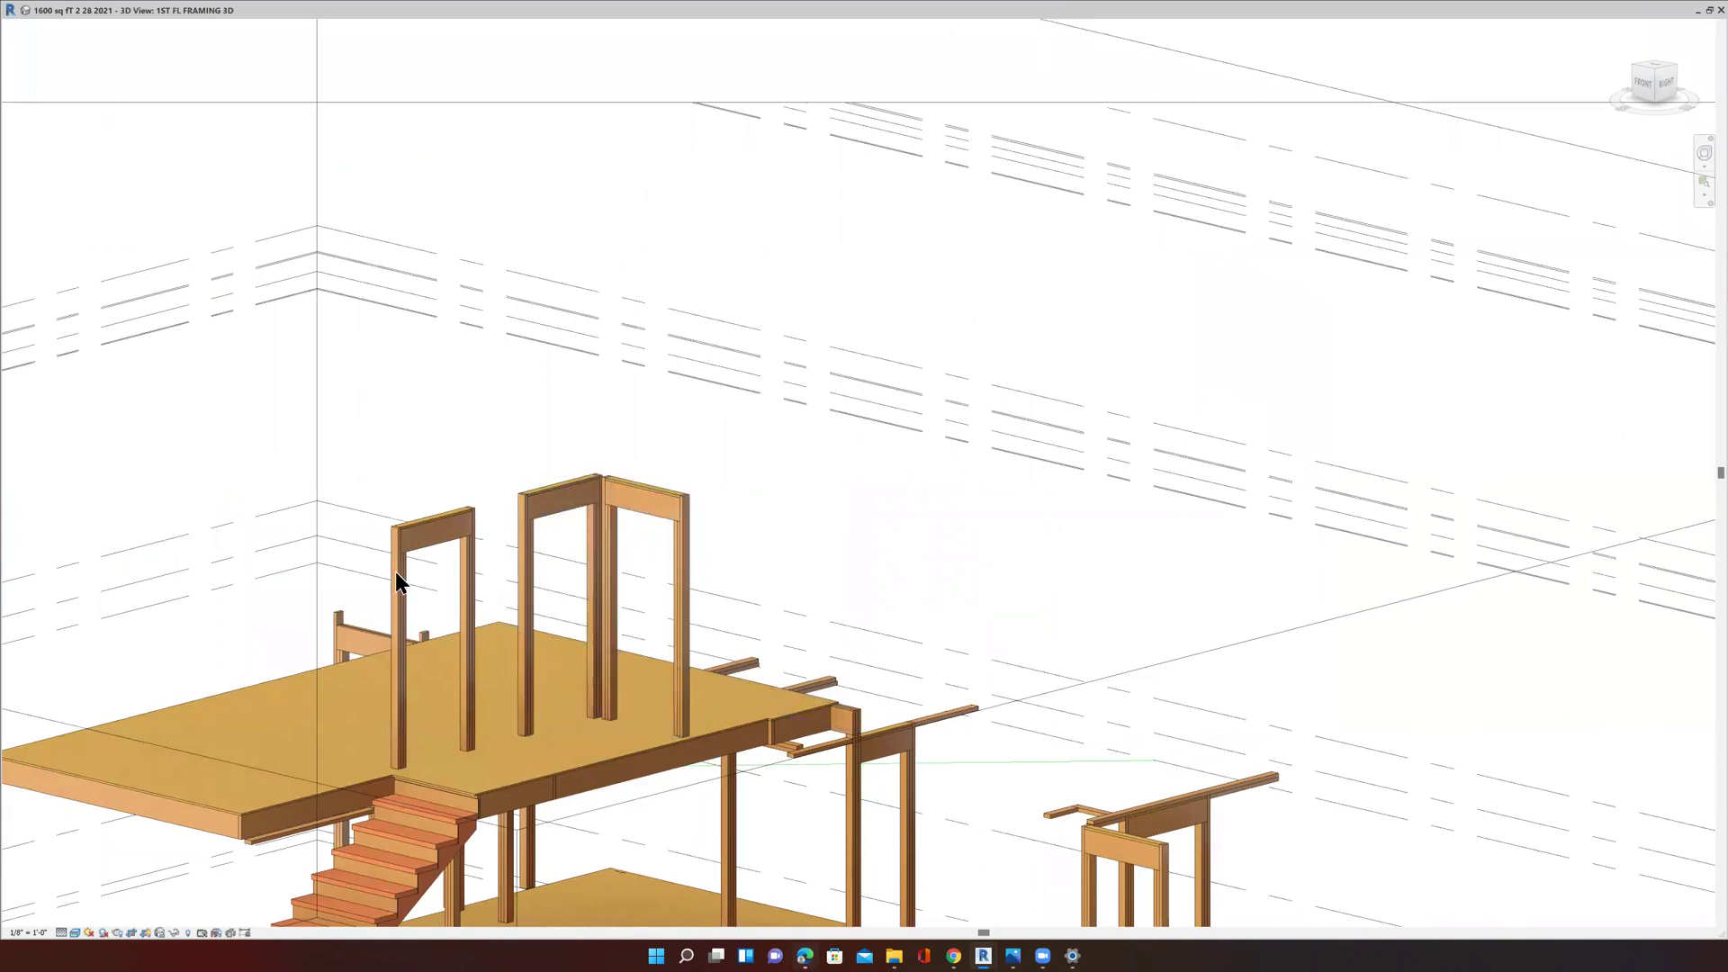
{"action": "scroll", "coordinate": [478, 635], "scroll_direction": "down", "scroll_amount": 5}
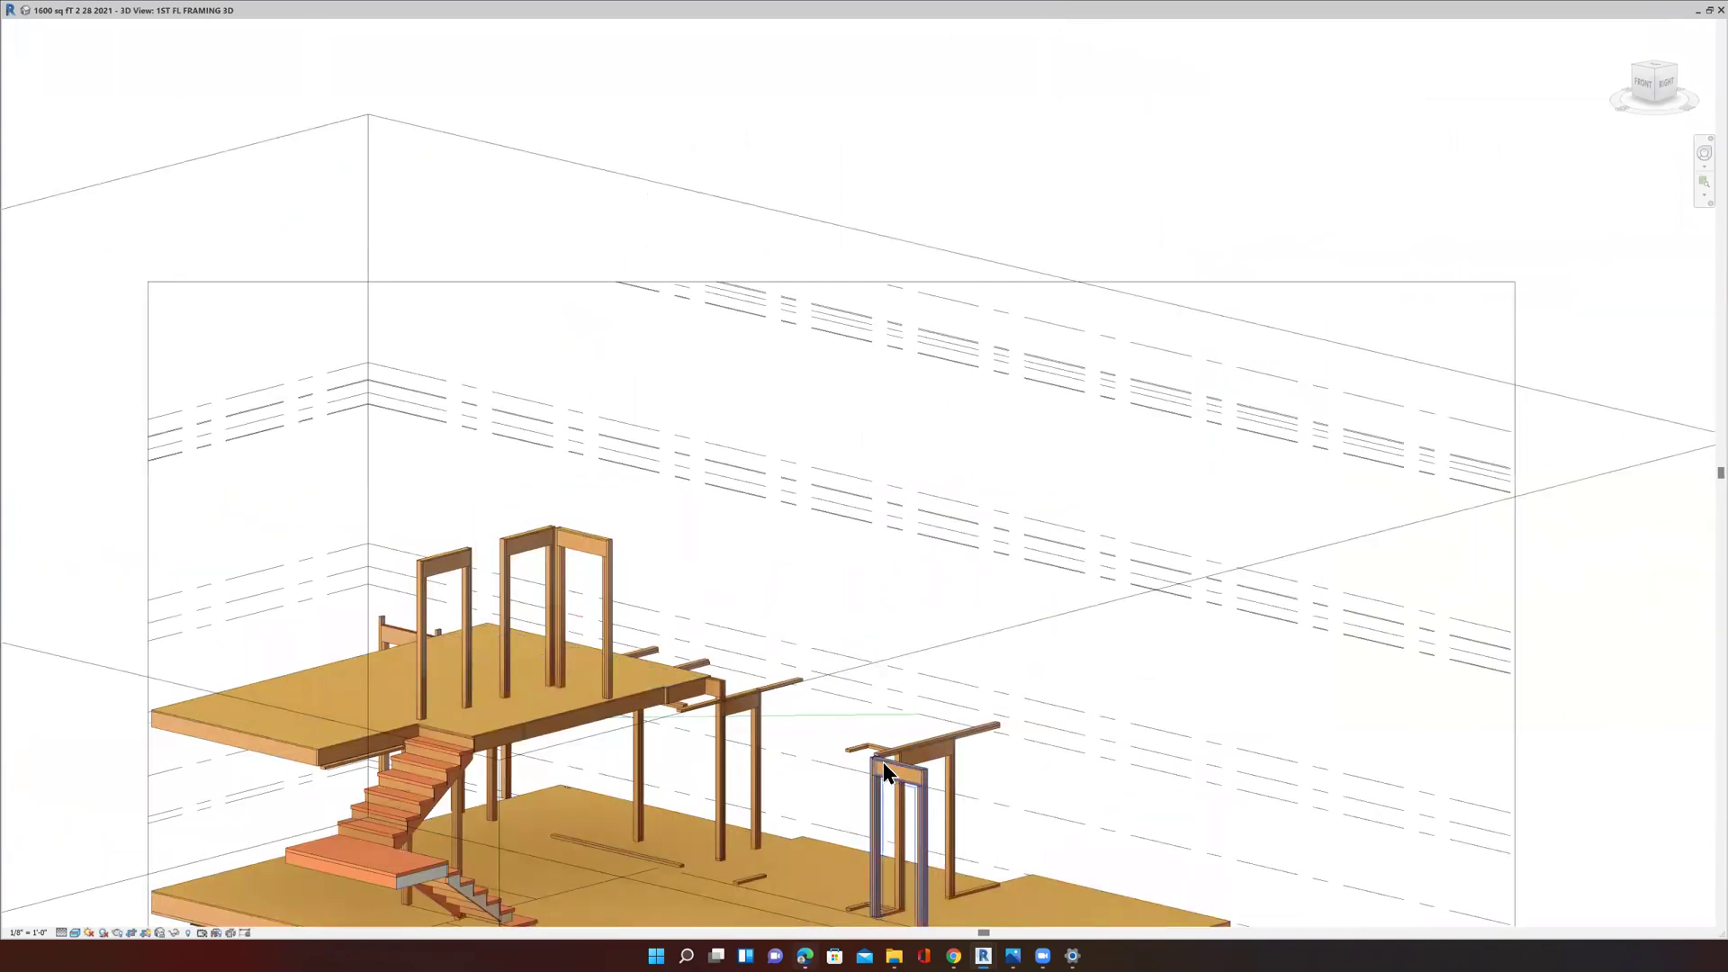
{"action": "scroll", "coordinate": [882, 762], "scroll_direction": "up", "scroll_amount": 5}
{"action": "middle_click_drag", "start_coordinate": [918, 684], "coordinate": [1009, 522]}
{"action": "scroll", "coordinate": [997, 613], "scroll_direction": "down", "scroll_amount": 4}
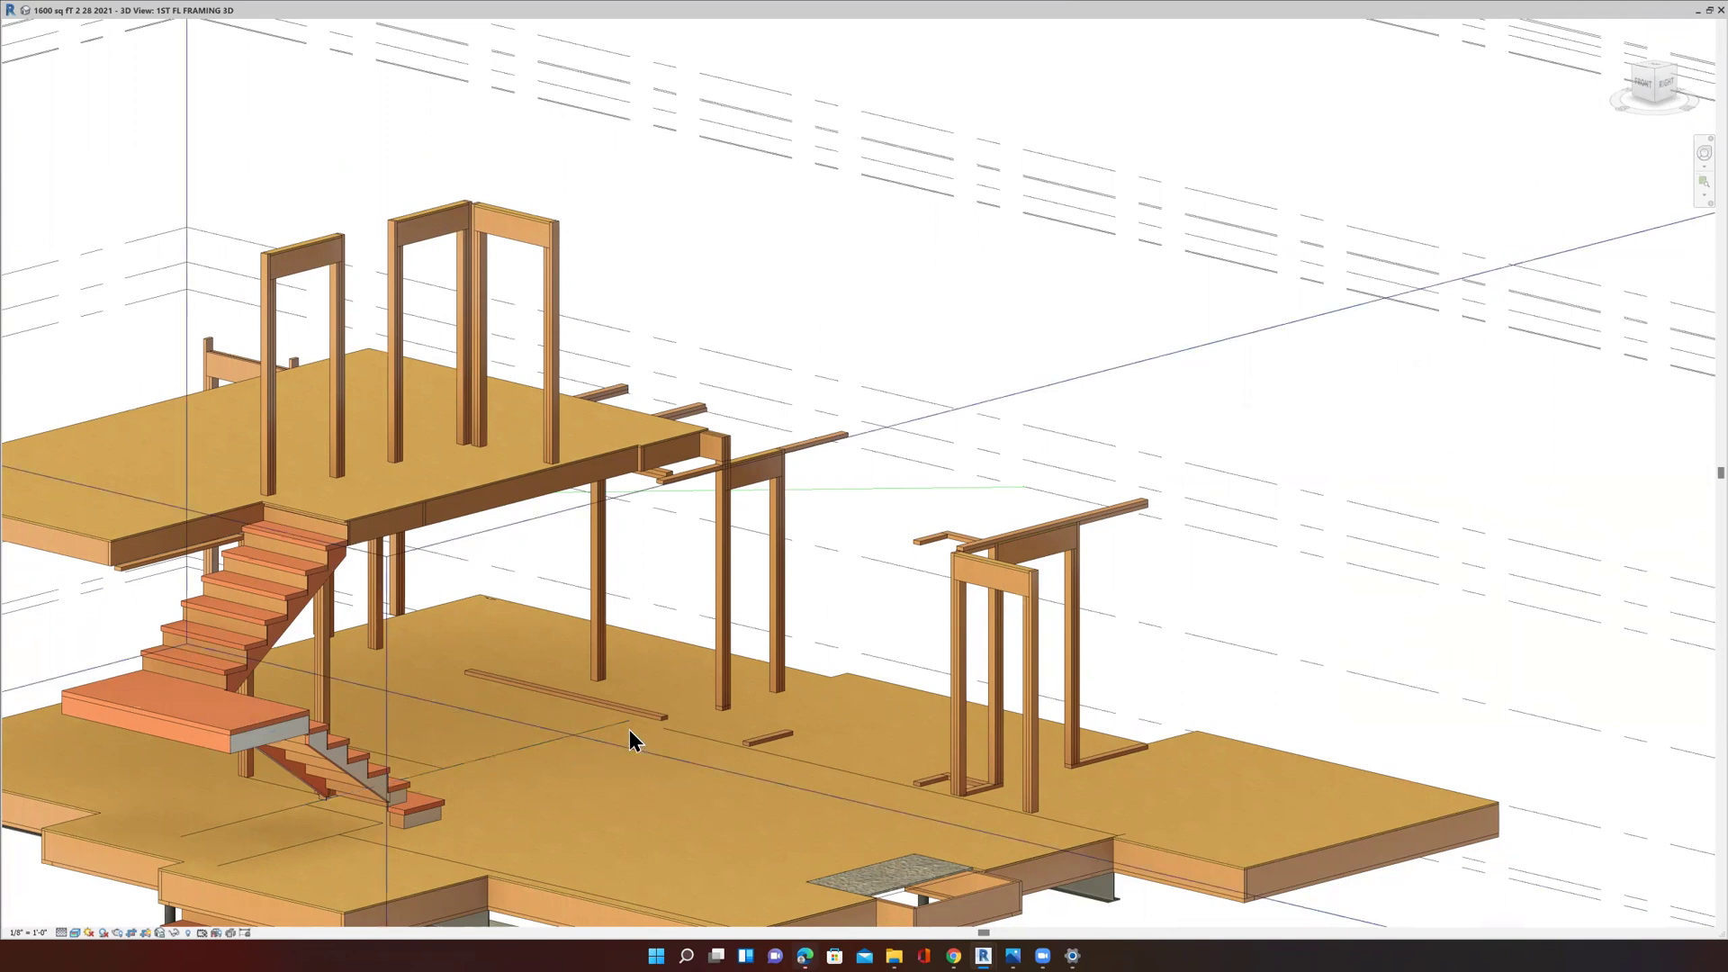
{"action": "scroll", "coordinate": [877, 783], "scroll_direction": "down", "scroll_amount": 2}
{"action": "middle_click_drag", "start_coordinate": [879, 744], "coordinate": [1197, 618]}
{"action": "scroll", "coordinate": [653, 688], "scroll_direction": "down", "scroll_amount": 2}
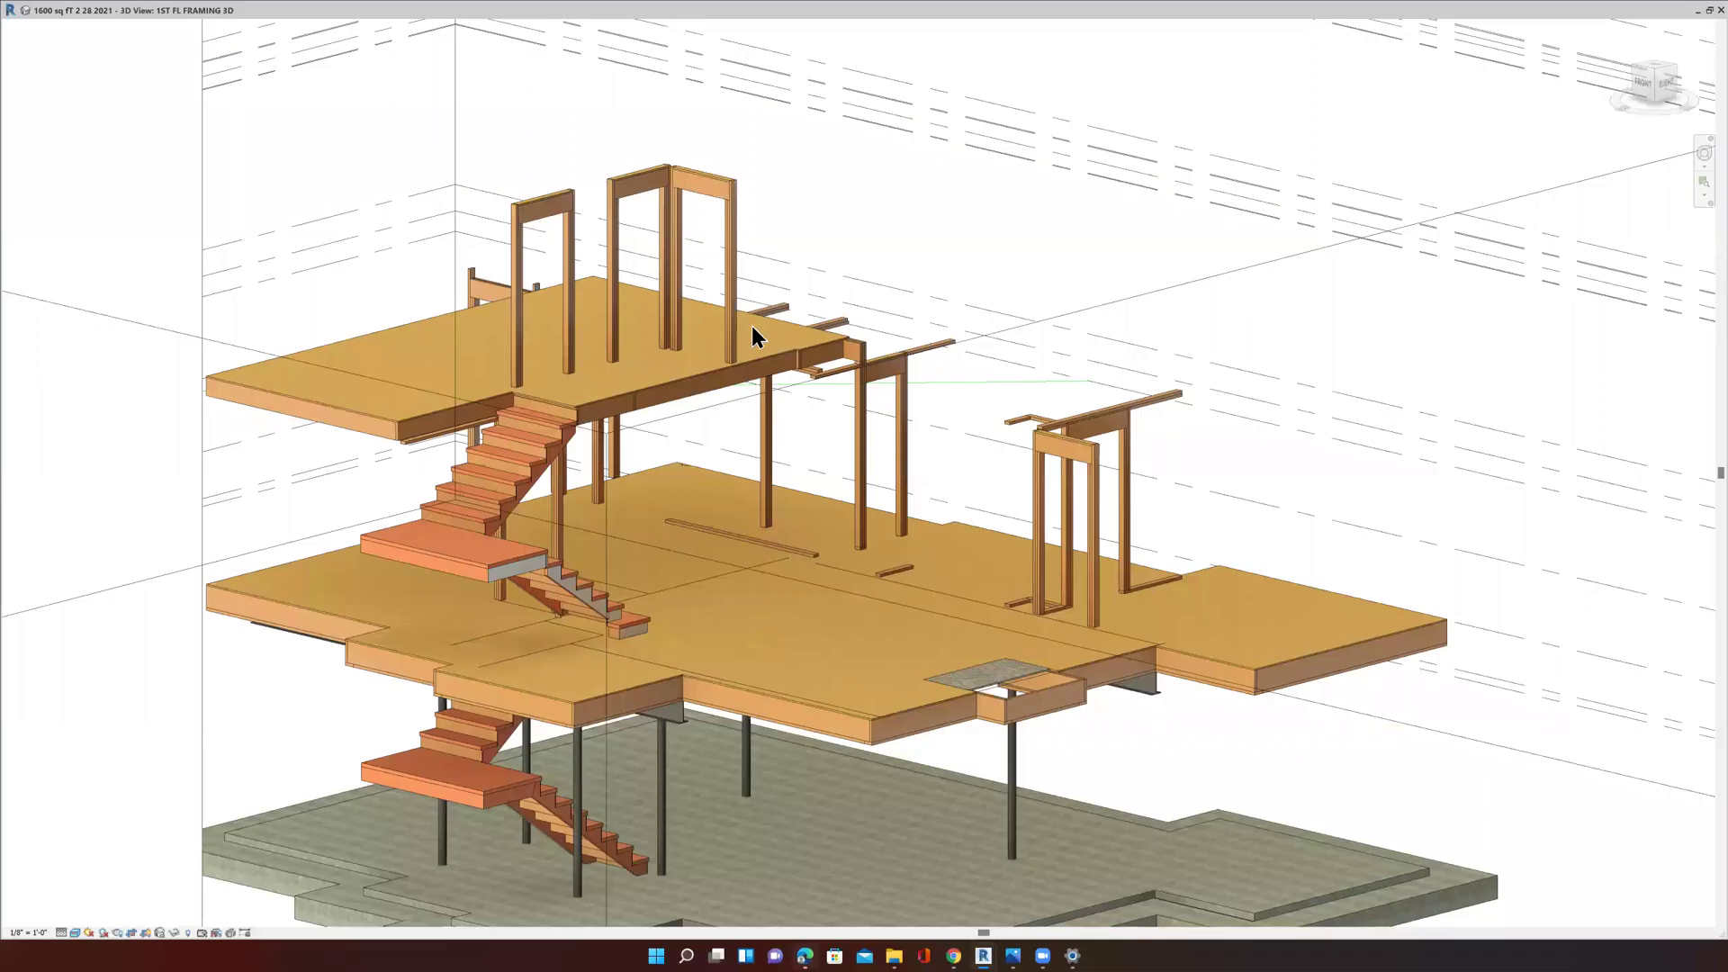
Step: Examine the headers and studs of the door openings up close, briefly selecting the single-flush door frame on the lower floor
{"action": "scroll", "coordinate": [721, 305], "scroll_direction": "up", "scroll_amount": 4}
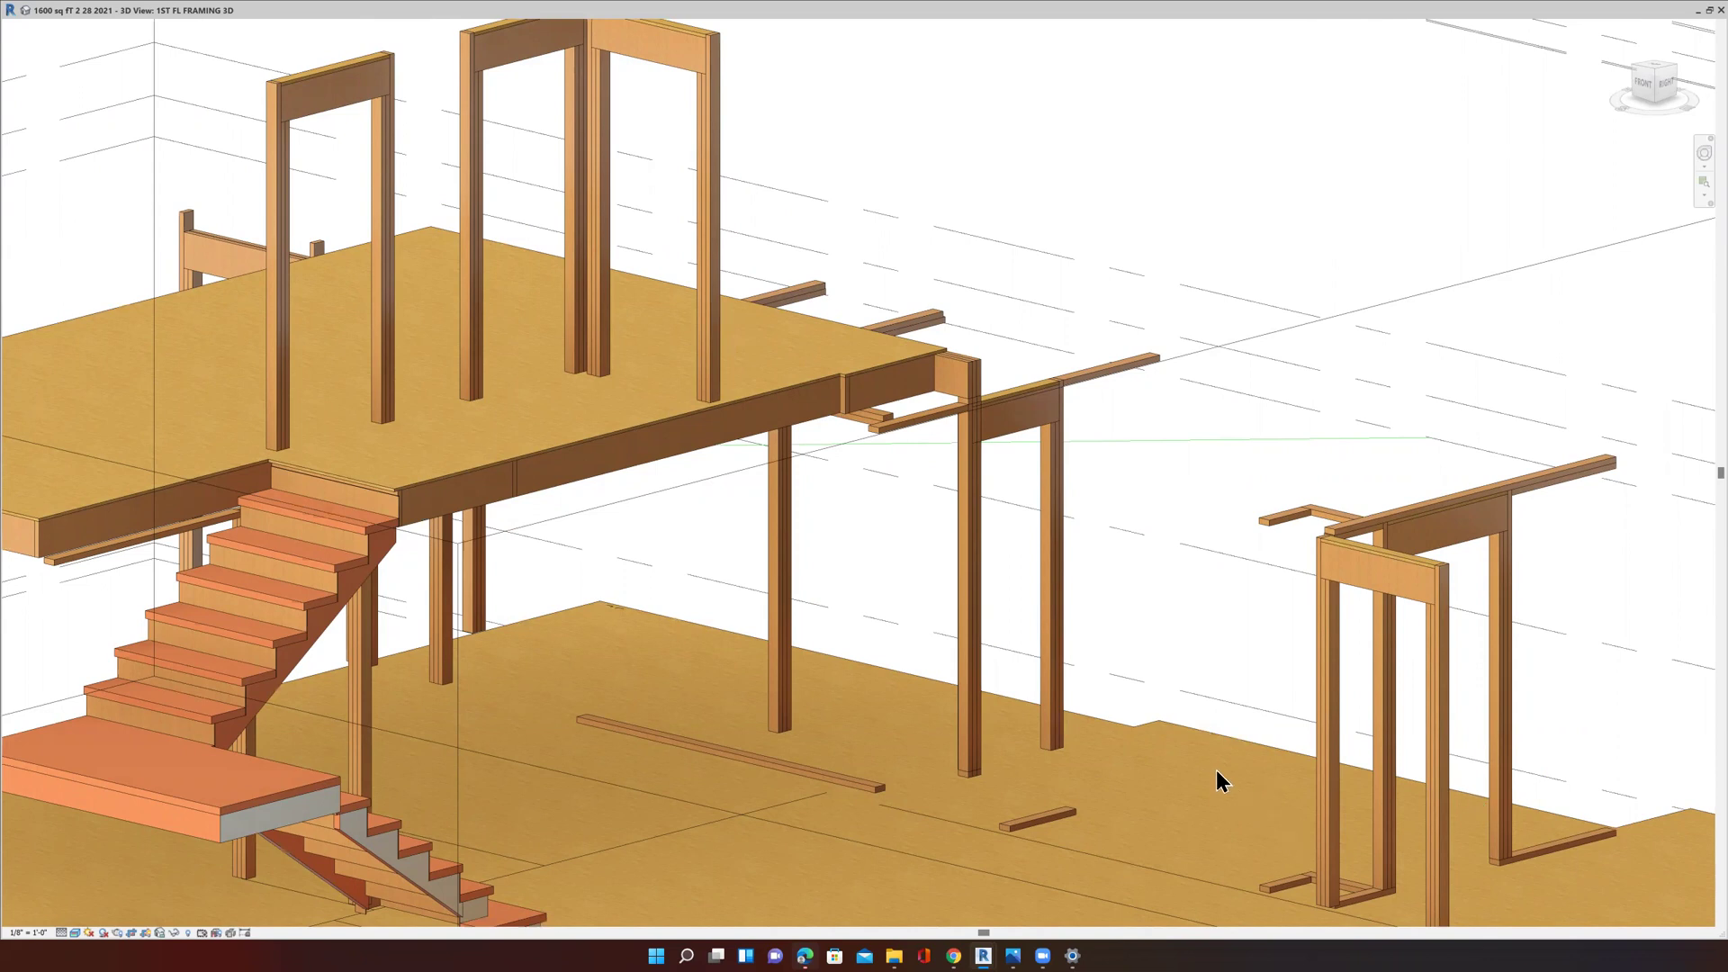
{"action": "scroll", "coordinate": [1222, 781], "scroll_direction": "down", "scroll_amount": 3}
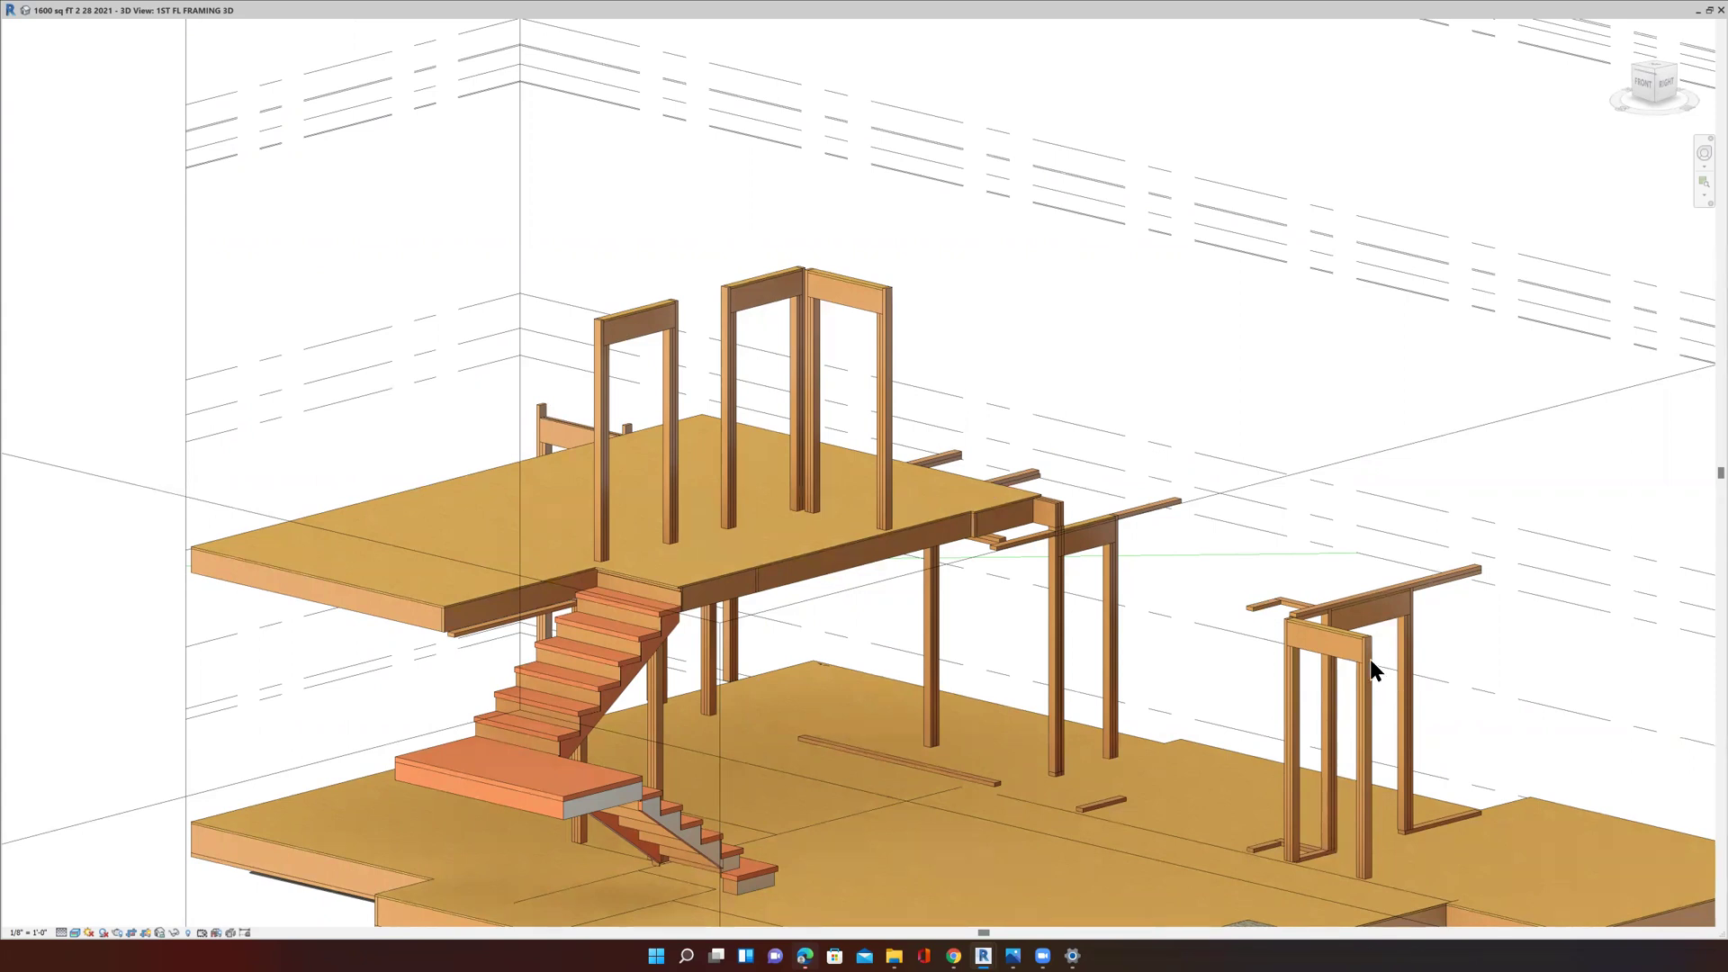
{"action": "scroll", "coordinate": [1369, 659], "scroll_direction": "up", "scroll_amount": 4}
{"action": "middle_click_drag", "start_coordinate": [1321, 641], "coordinate": [1147, 597]}
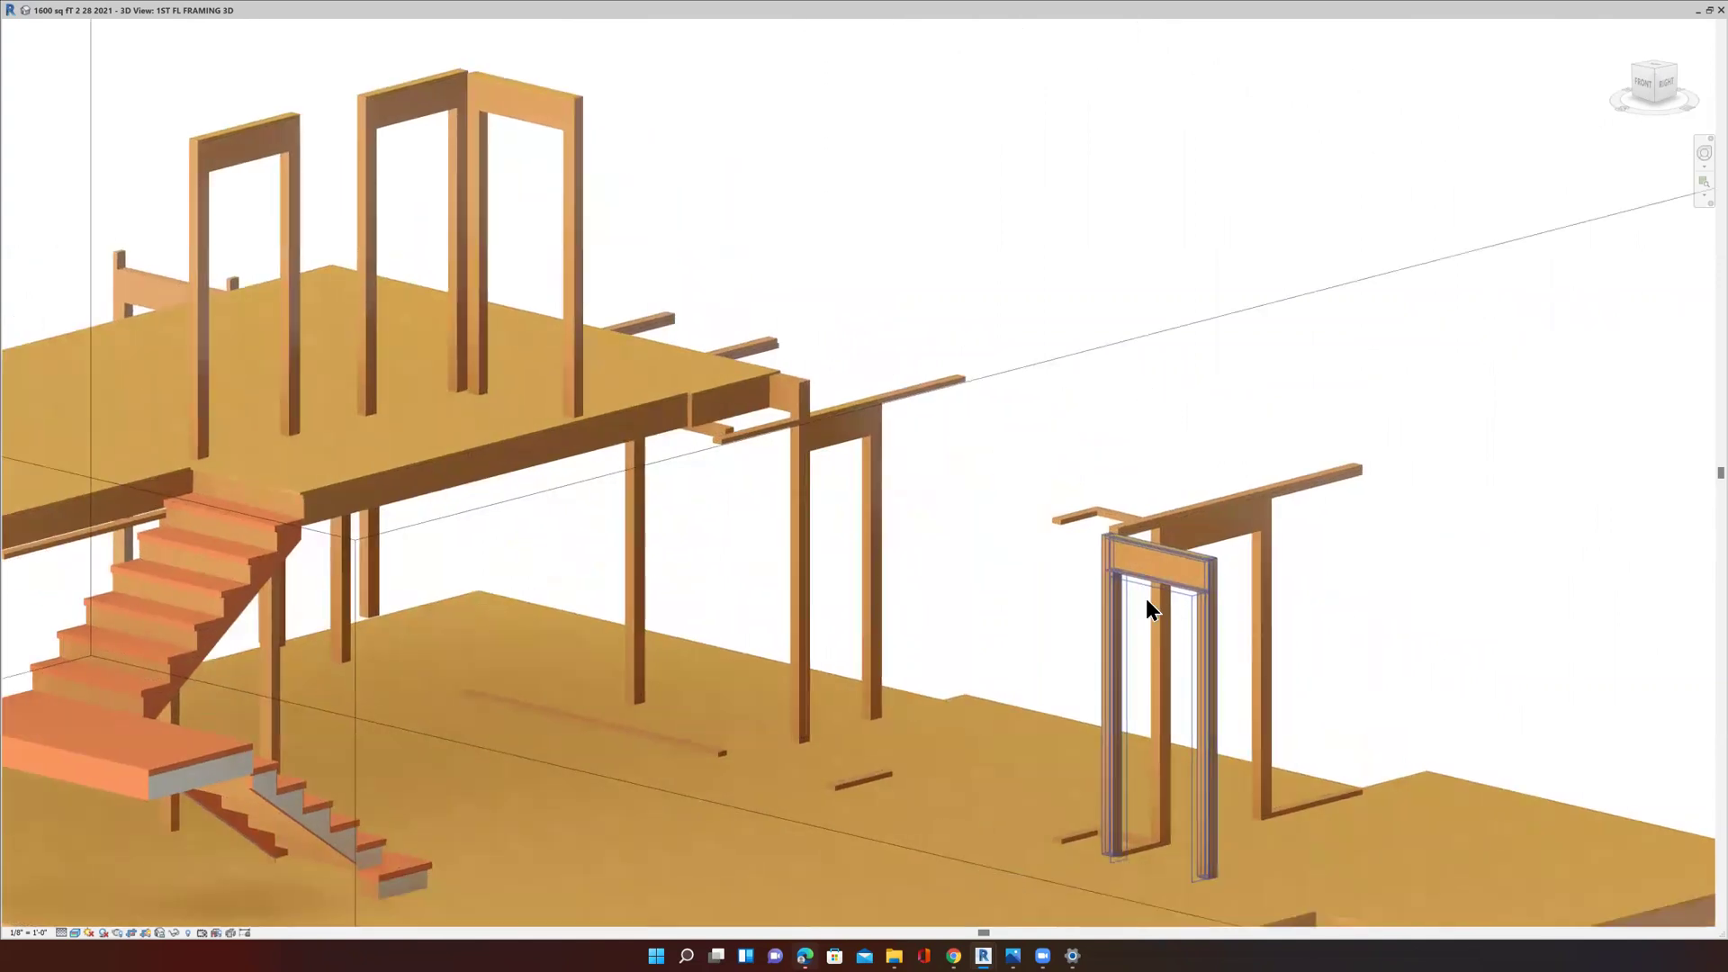
{"action": "scroll", "coordinate": [1103, 610], "scroll_direction": "down", "scroll_amount": 2}
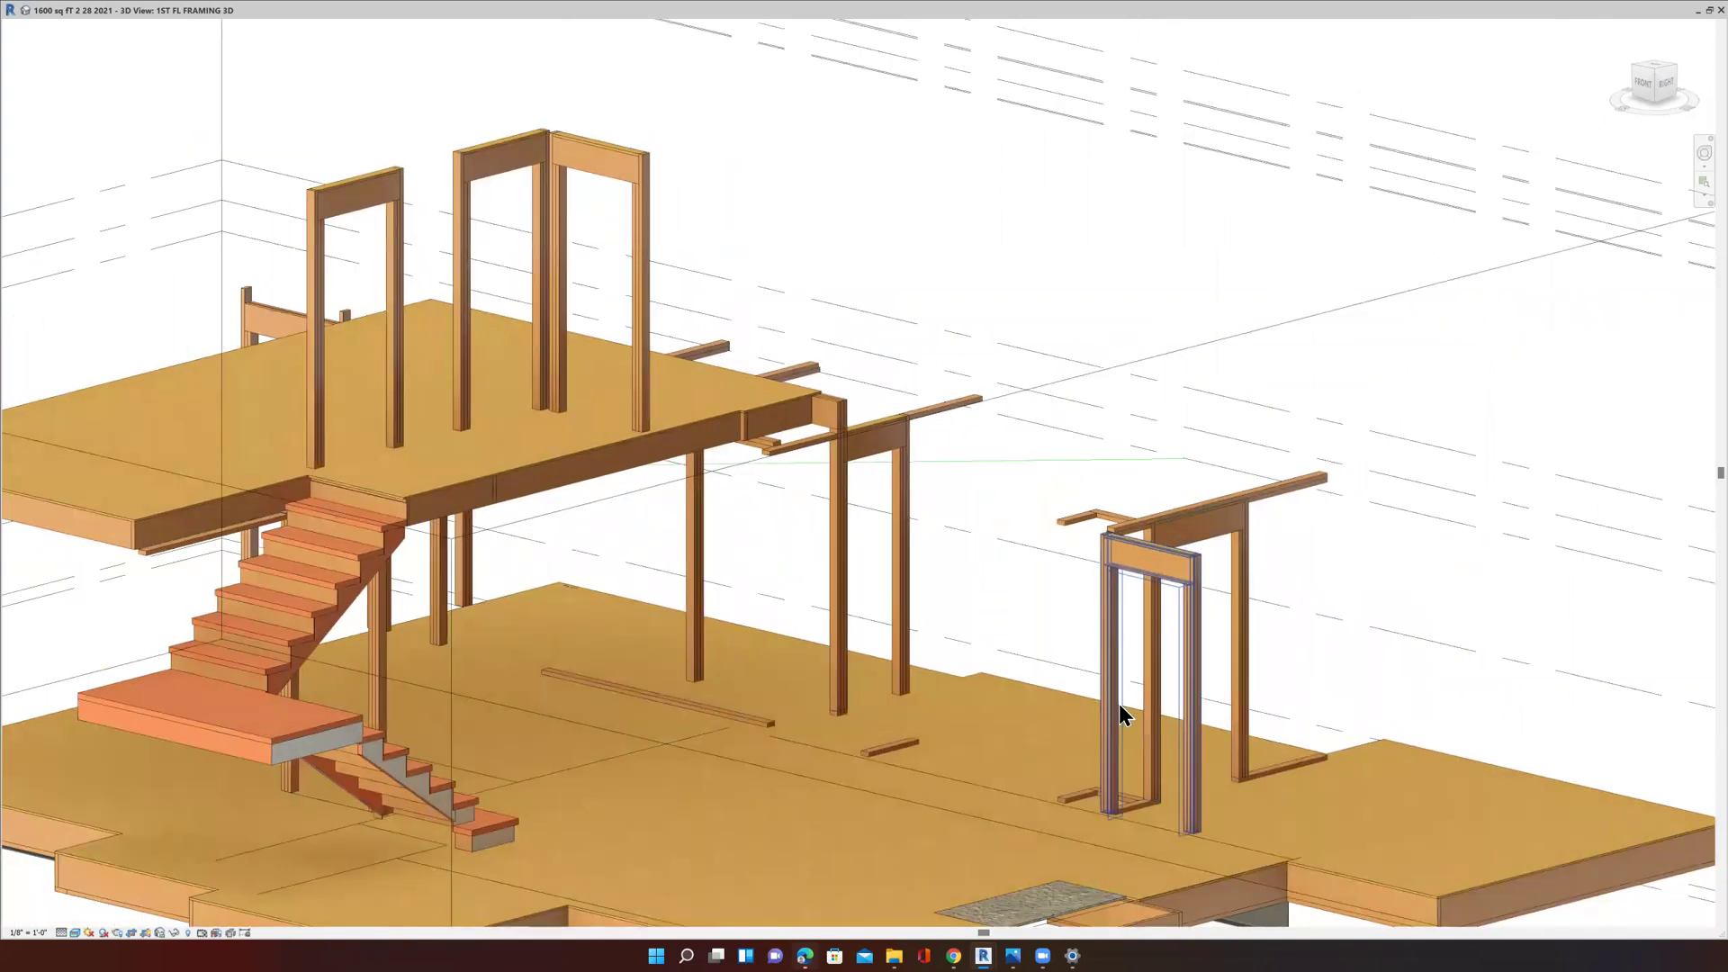
{"action": "left_click", "coordinate": [1103, 721]}
{"action": "key", "text": "Escape"}
{"action": "scroll", "coordinate": [1120, 731], "scroll_direction": "down", "scroll_amount": 2}
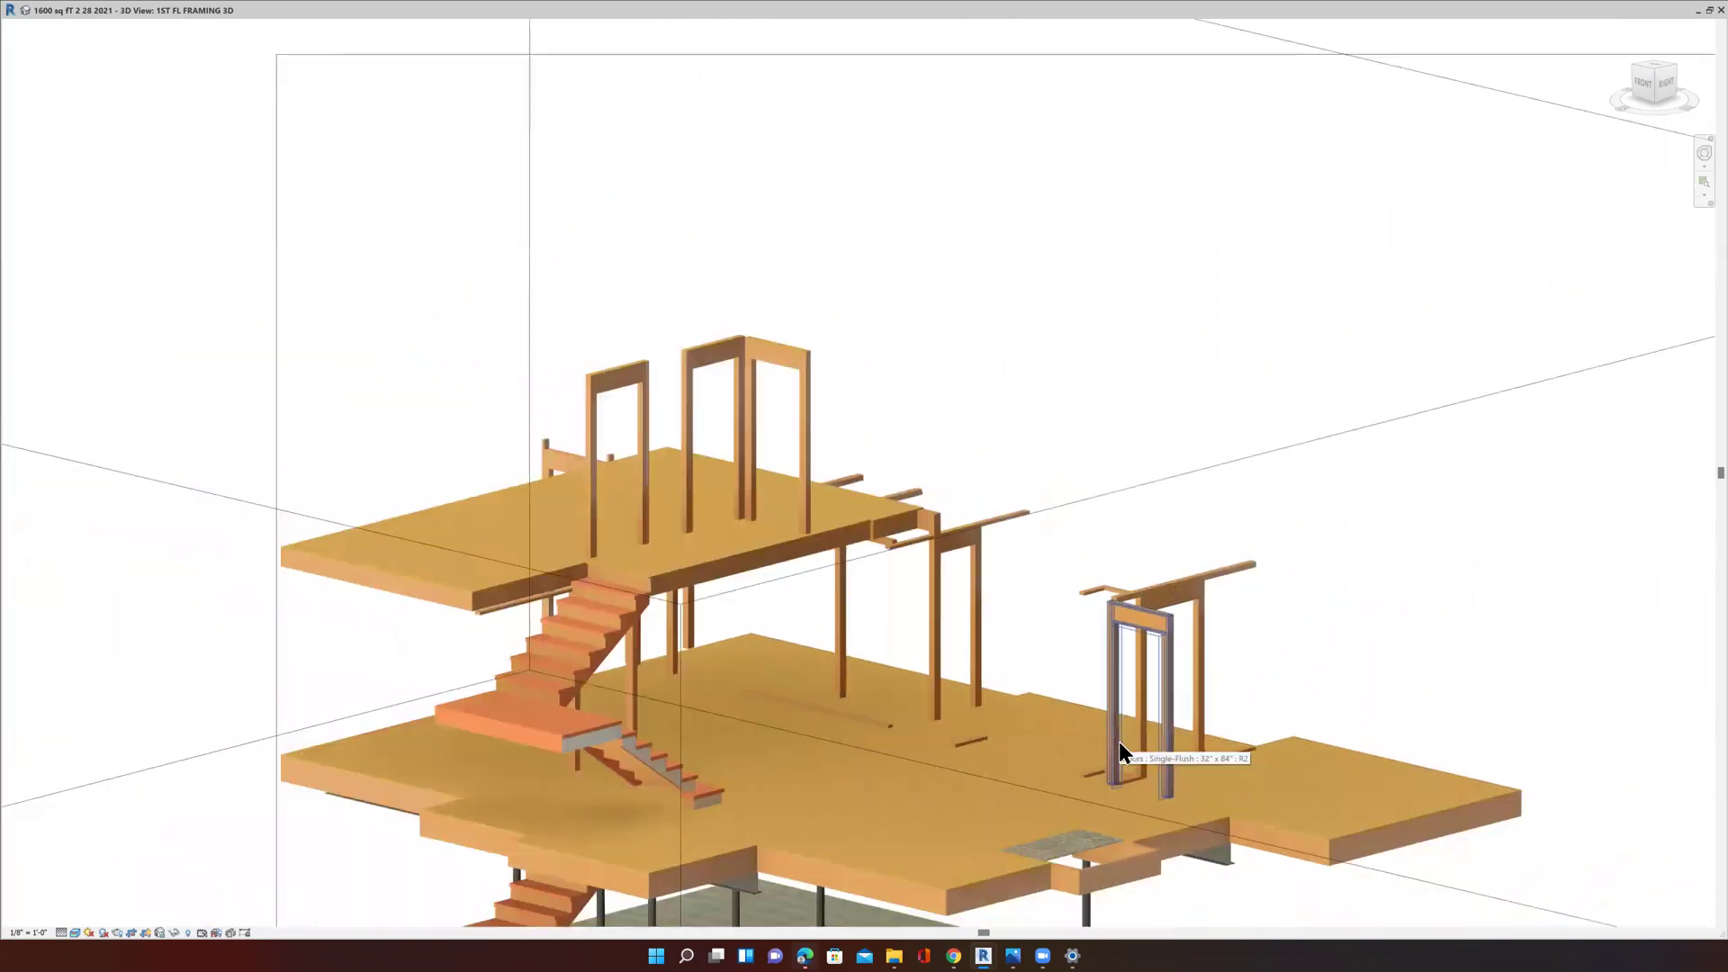